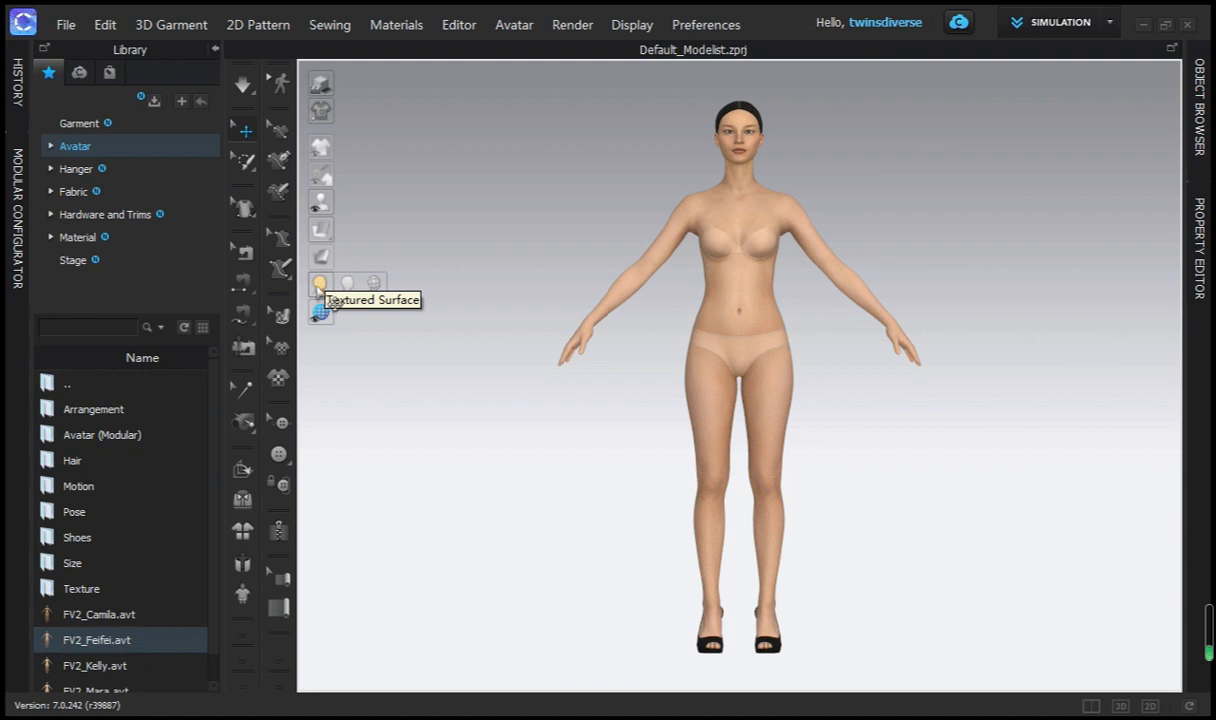
Preview the avatar in the monochrome and mesh display styles, and return it to the textured surface
click(347, 284)
click(374, 285)
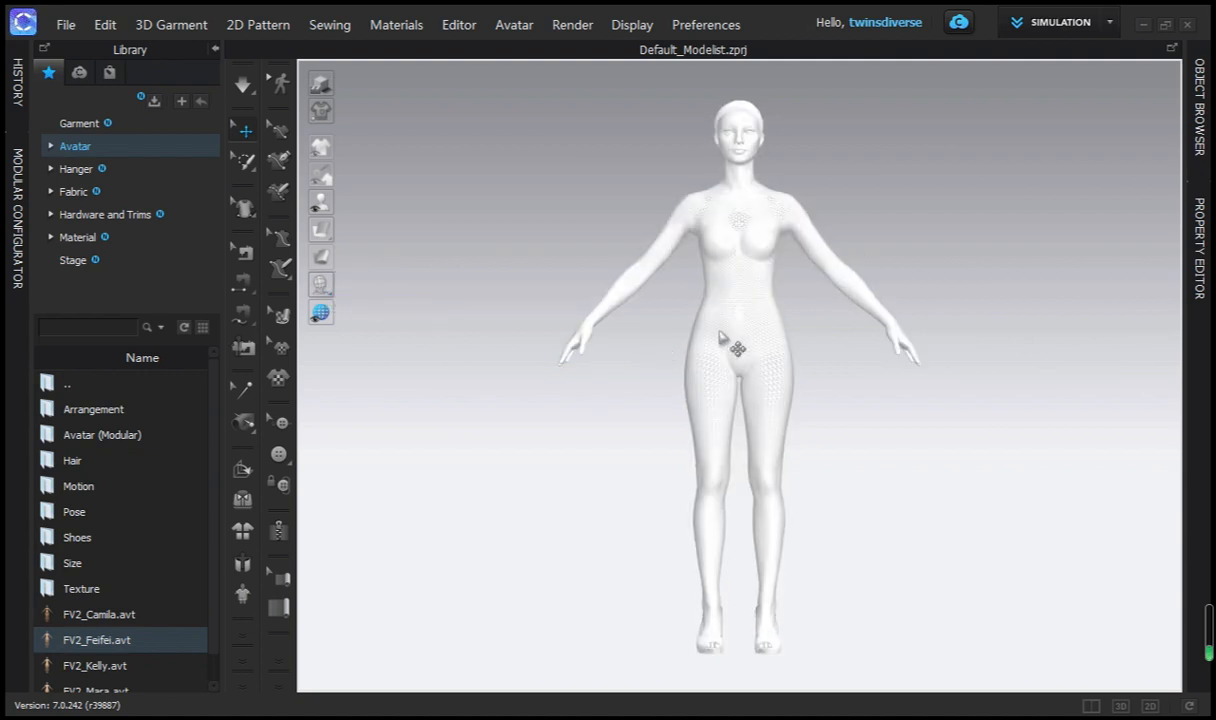
mouse_move(318, 287)
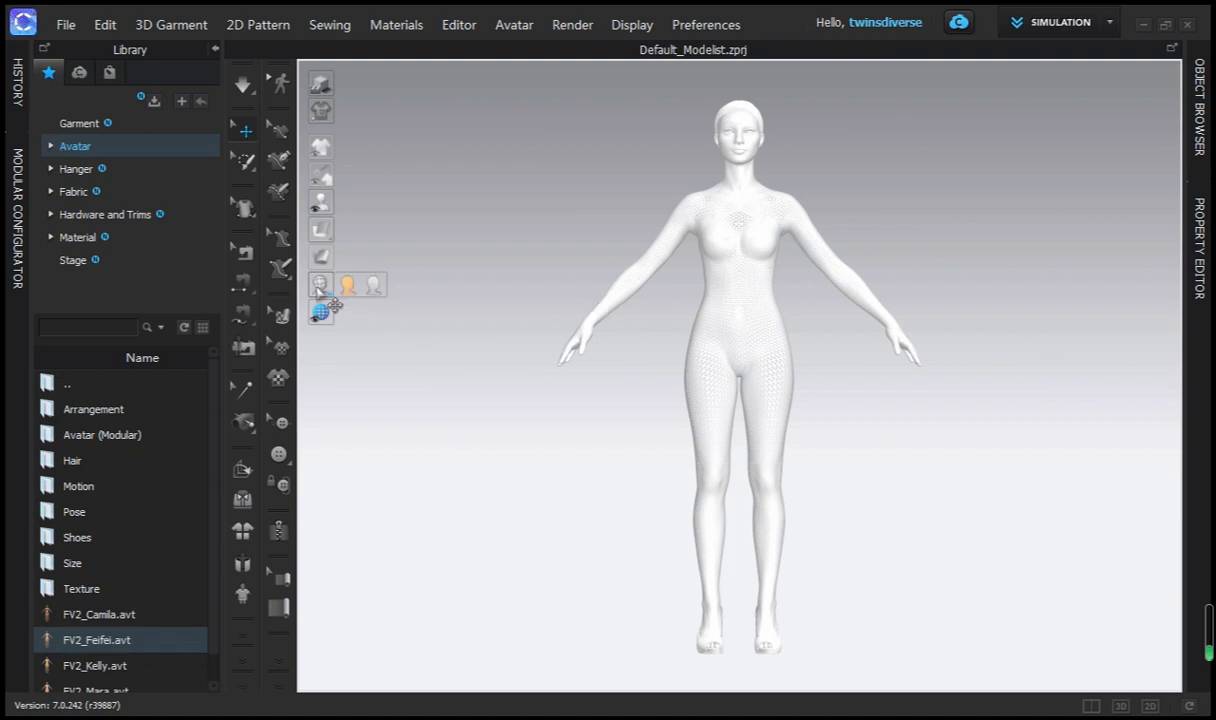
click(348, 287)
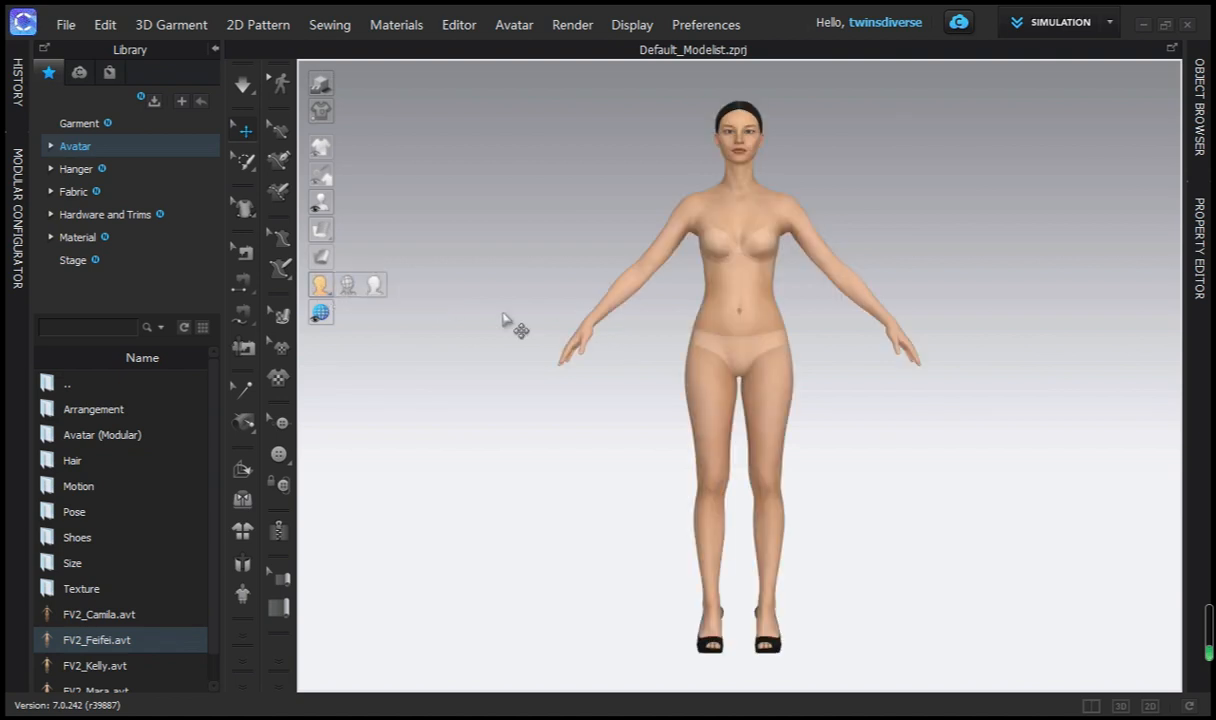
Open the Object Browser and Property Editor, and select the avatar to show its properties
click(1200, 148)
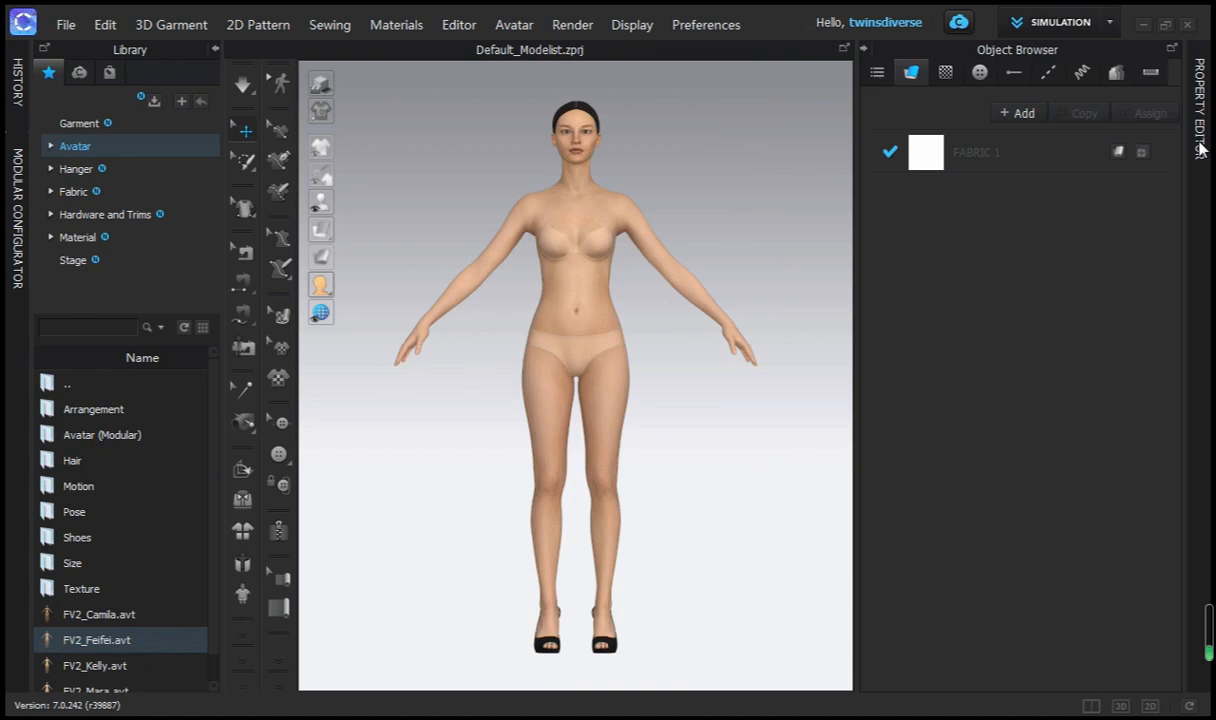
click(1200, 148)
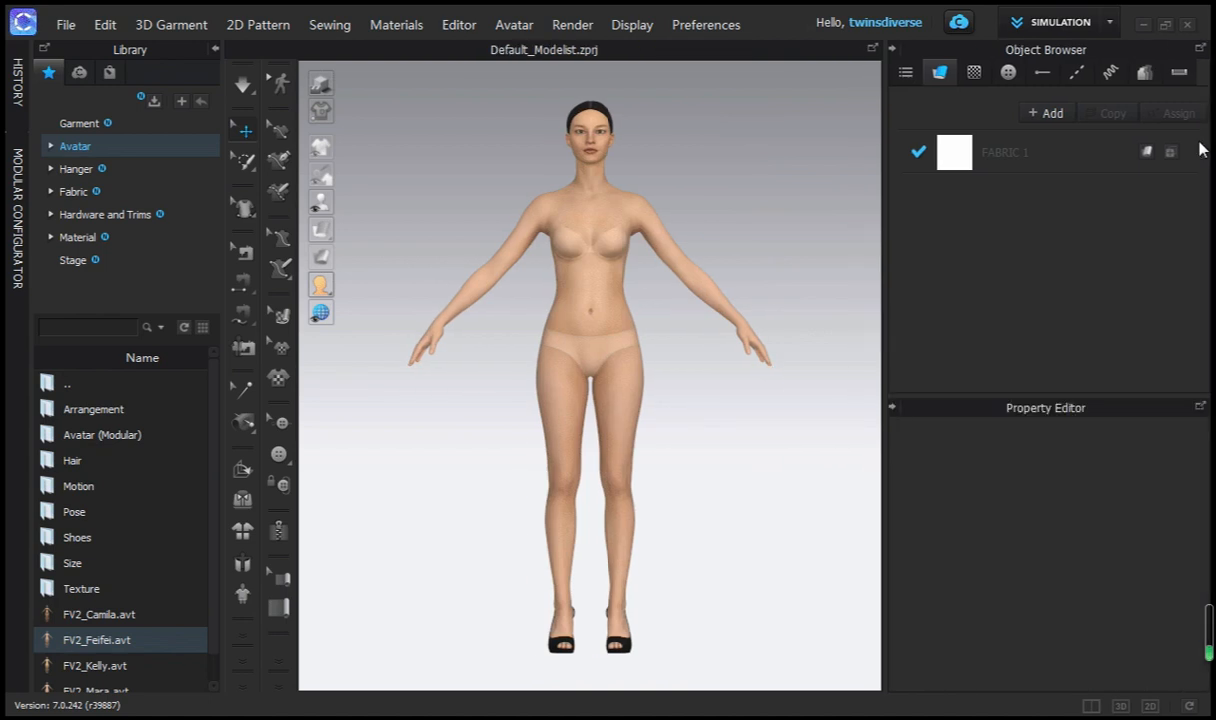
click(612, 226)
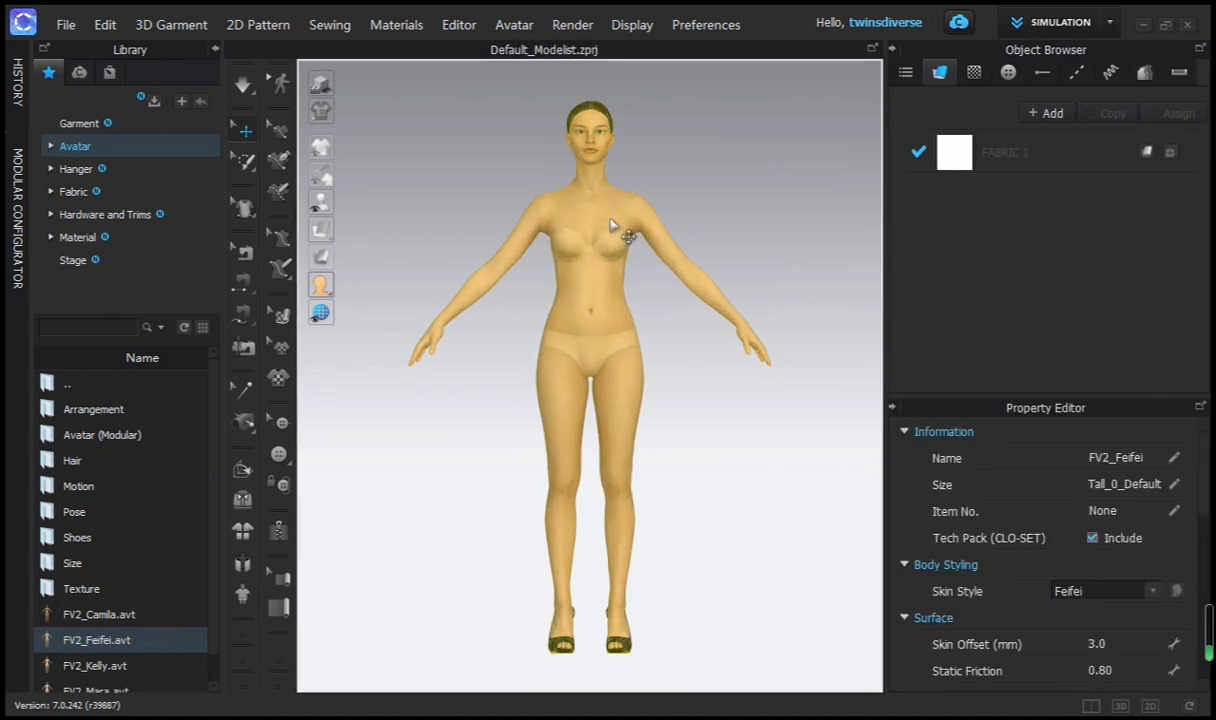
Select the avatar's torso, arms and legs one after another to examine which body parts form separate selections
click(690, 208)
click(588, 276)
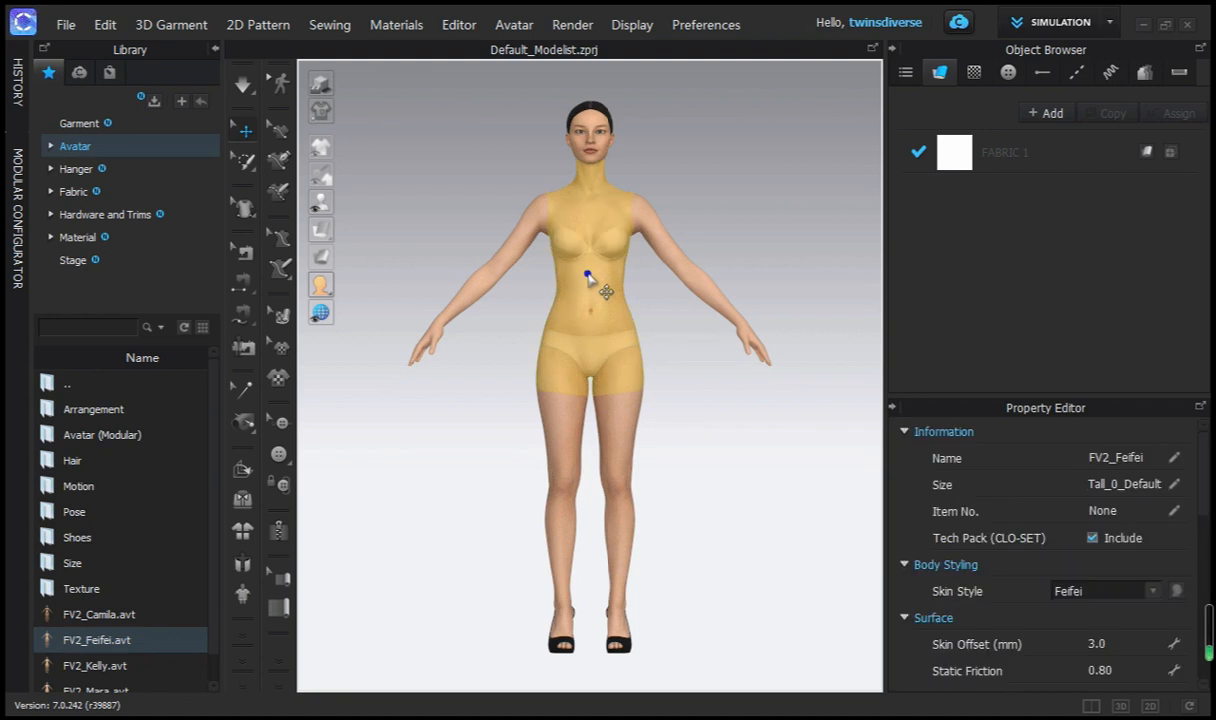
click(668, 215)
click(662, 240)
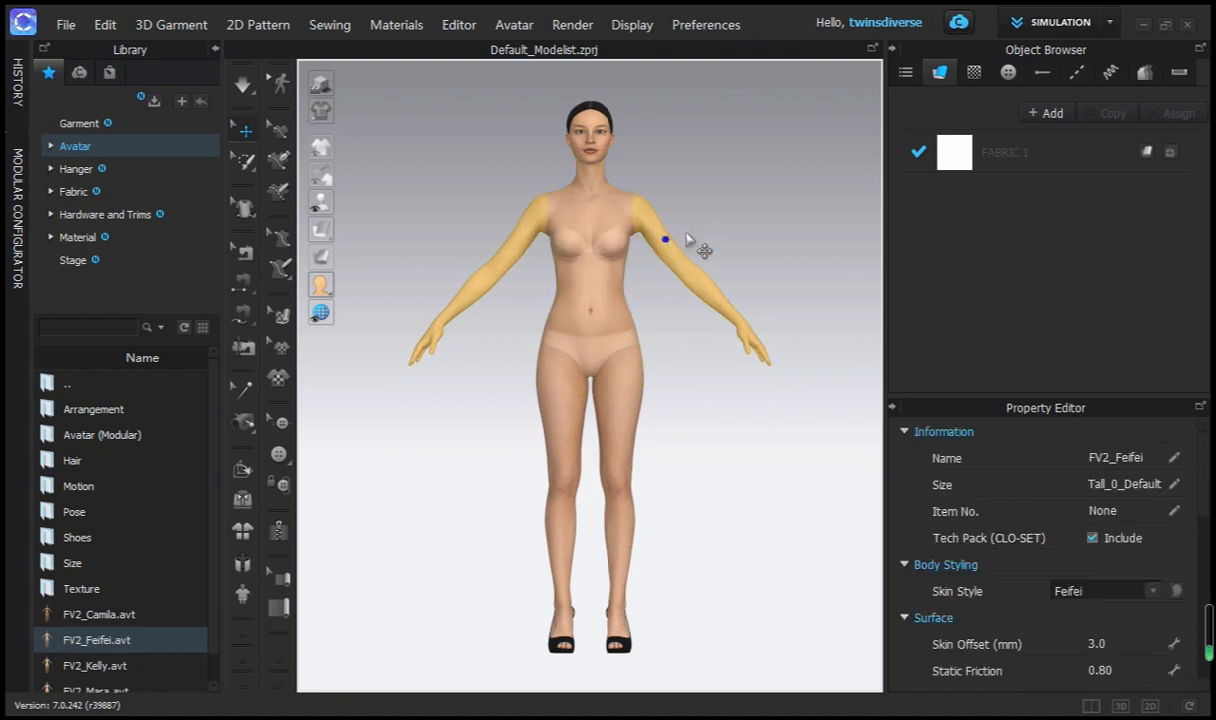
click(690, 238)
click(606, 260)
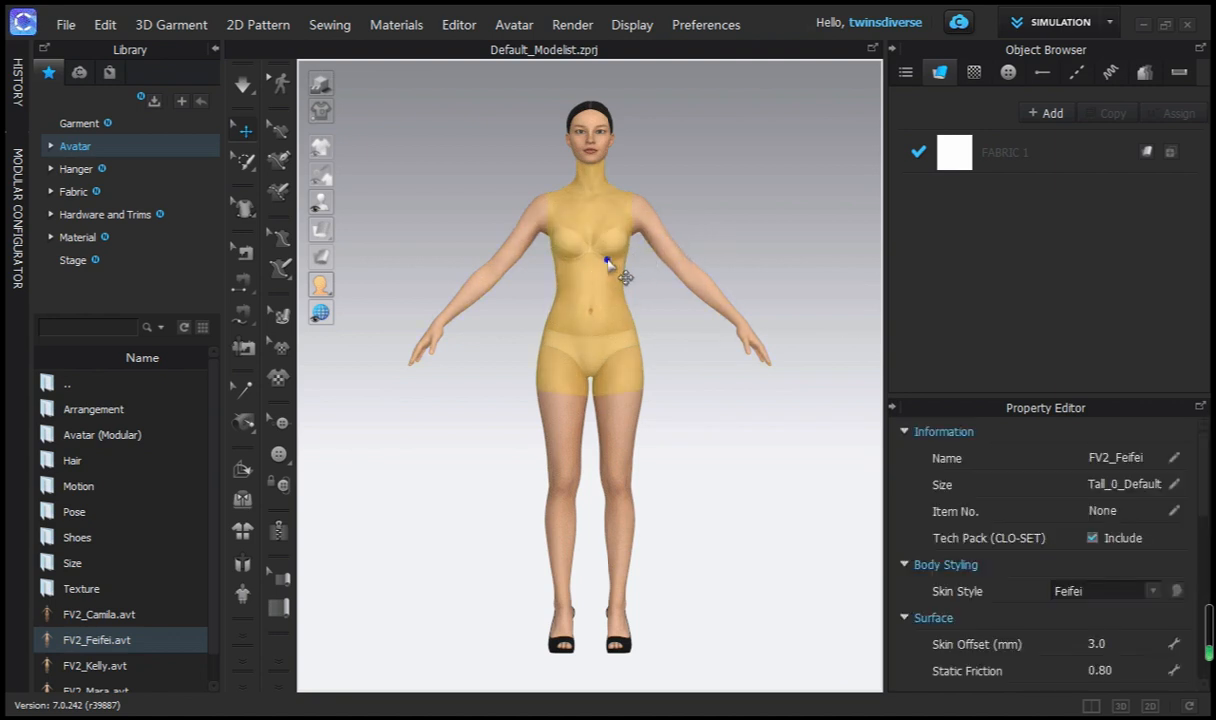
click(680, 218)
click(619, 436)
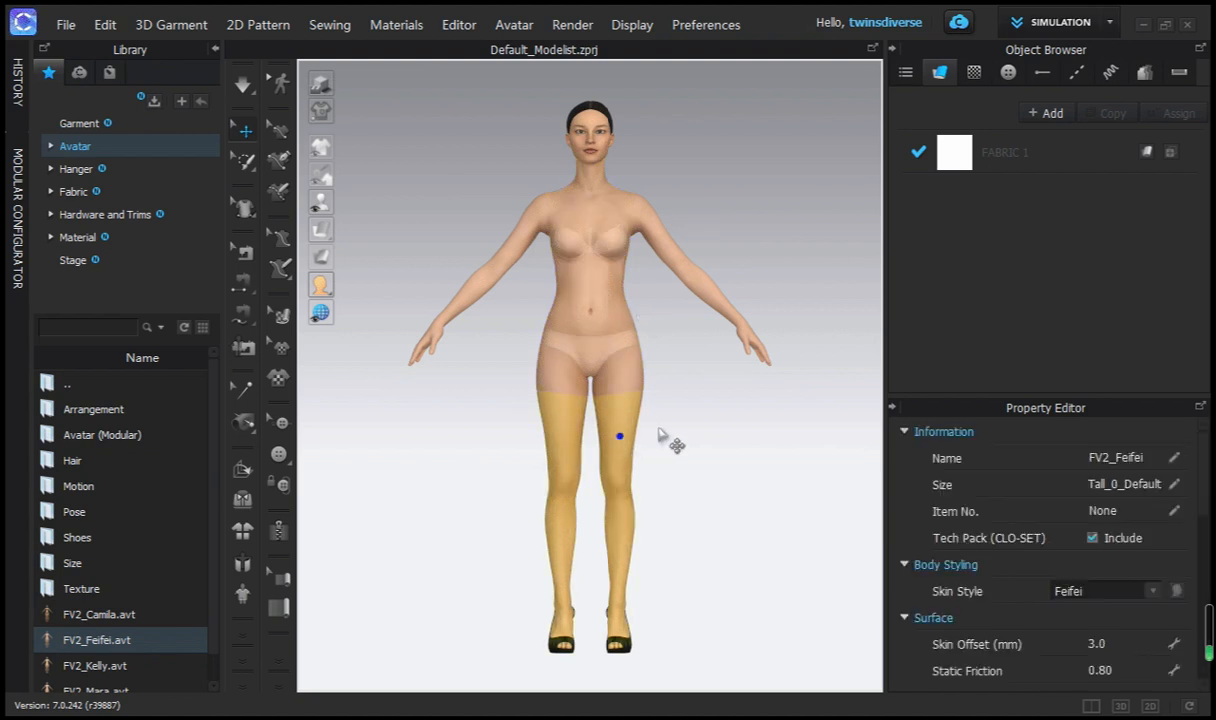
click(660, 433)
Select the avatar's face and set the skin style to Mara
click(583, 131)
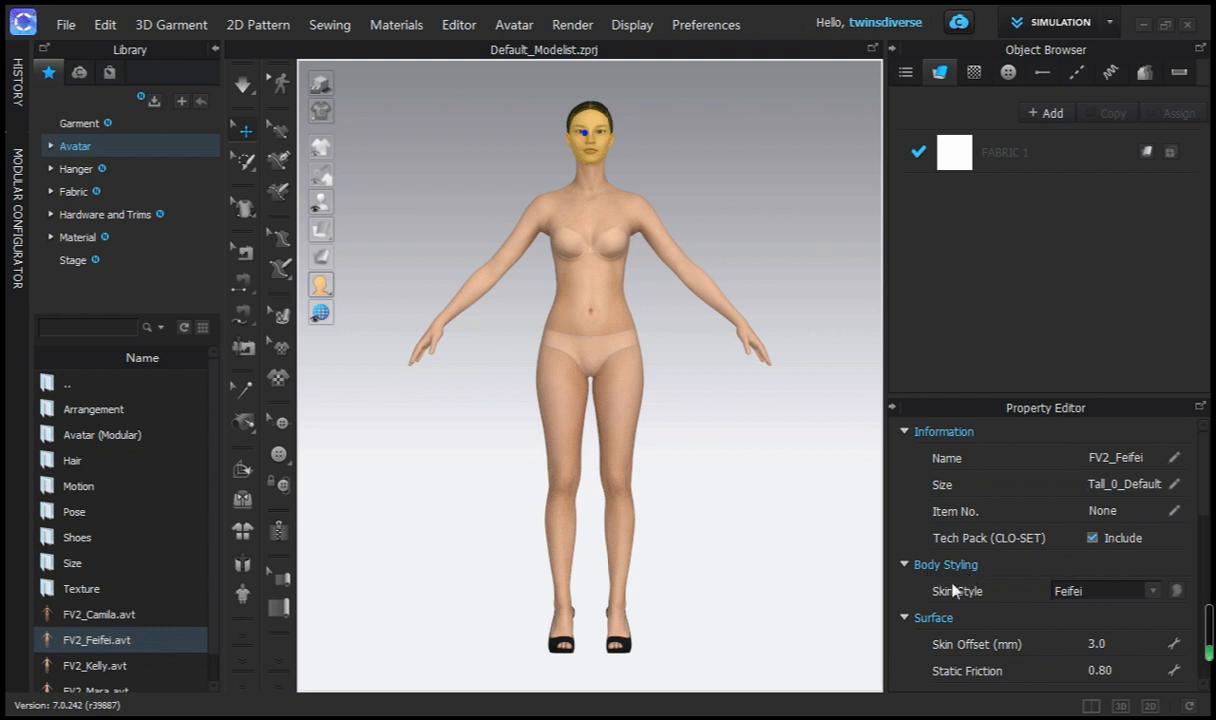
click(1151, 592)
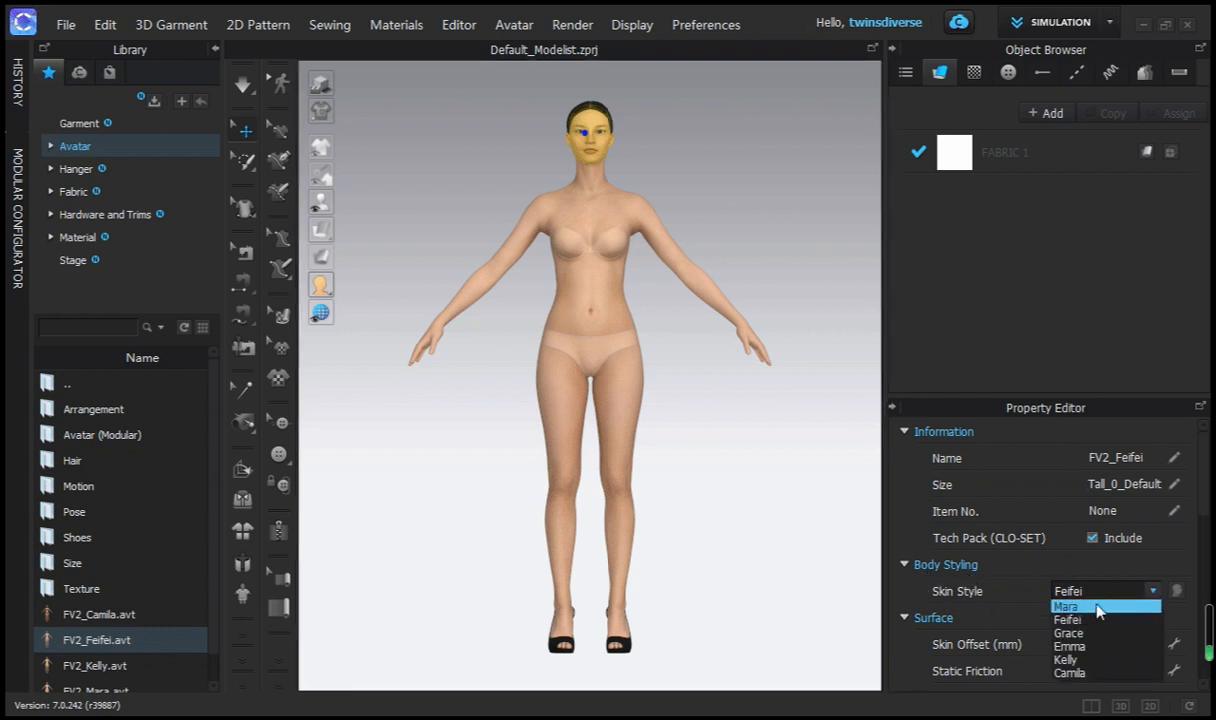
click(1099, 609)
Try the Camila skin style on the avatar, switch back to Mara and clear the selection
click(1152, 591)
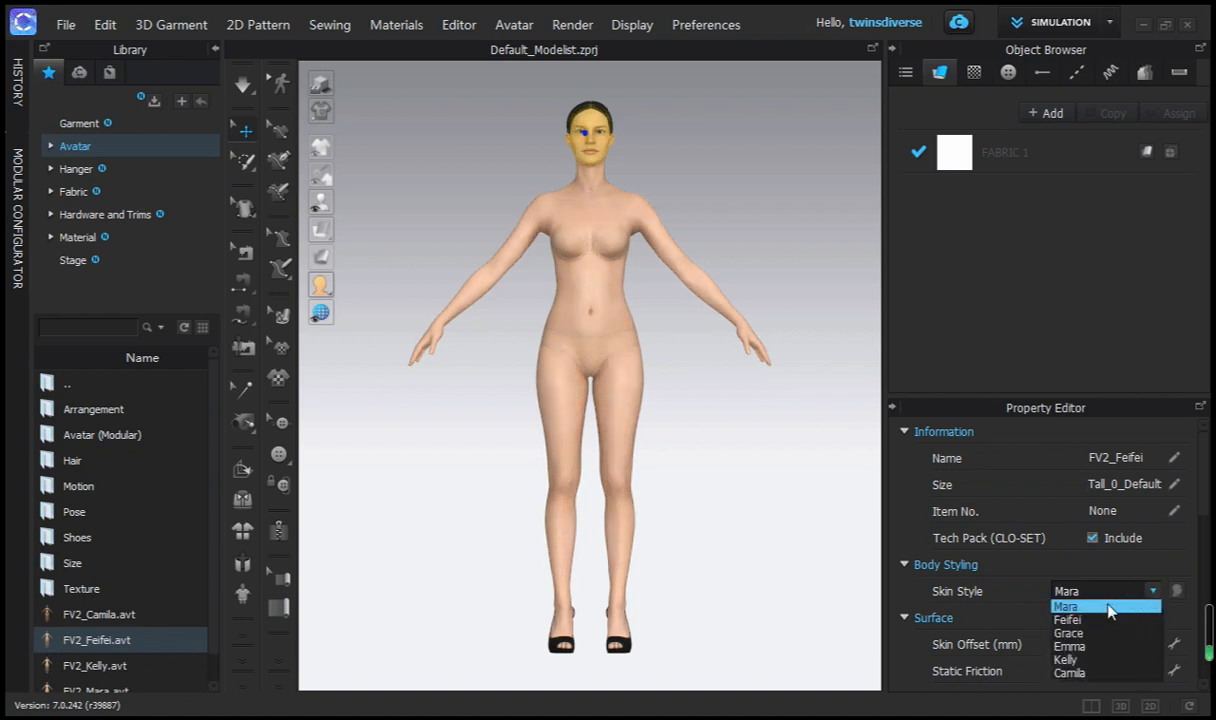
click(1087, 673)
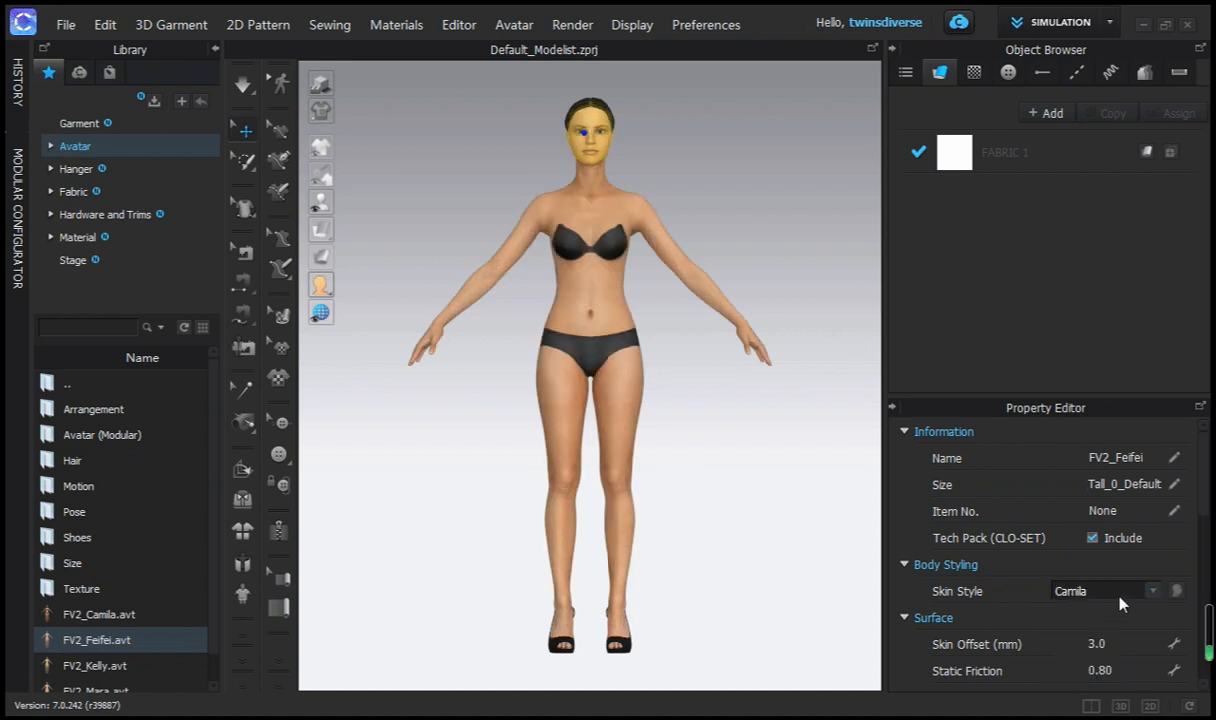
click(1152, 593)
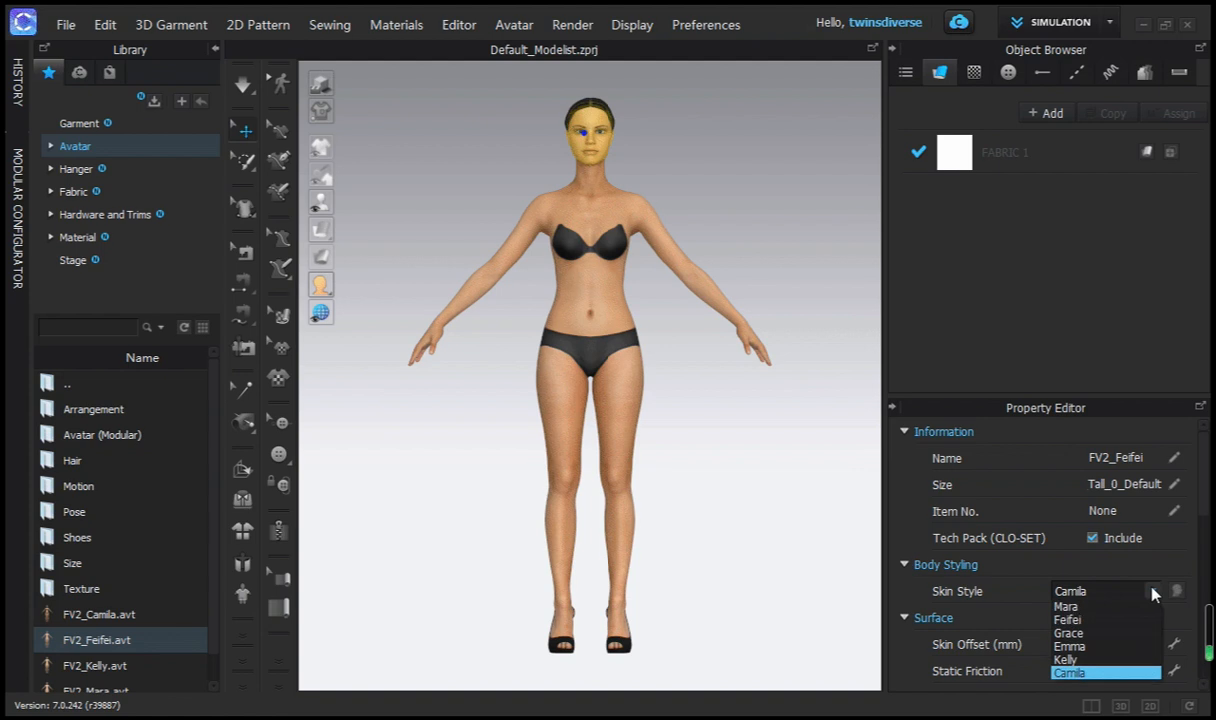
click(1102, 607)
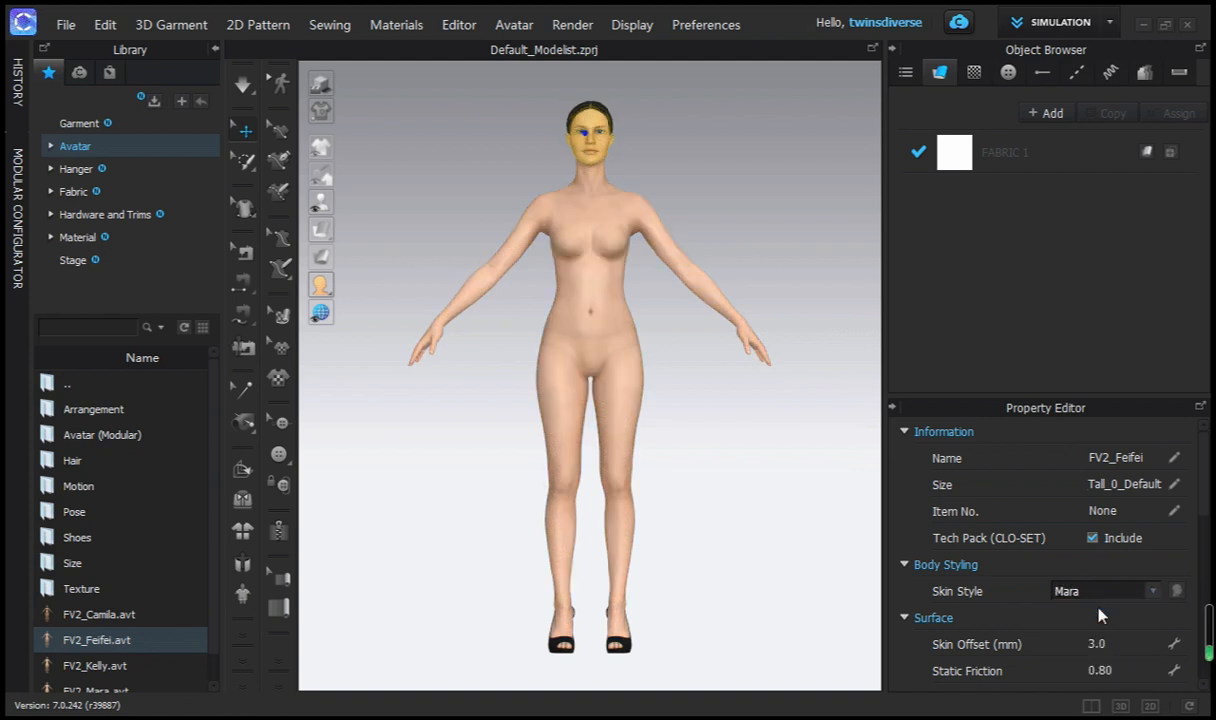
click(851, 532)
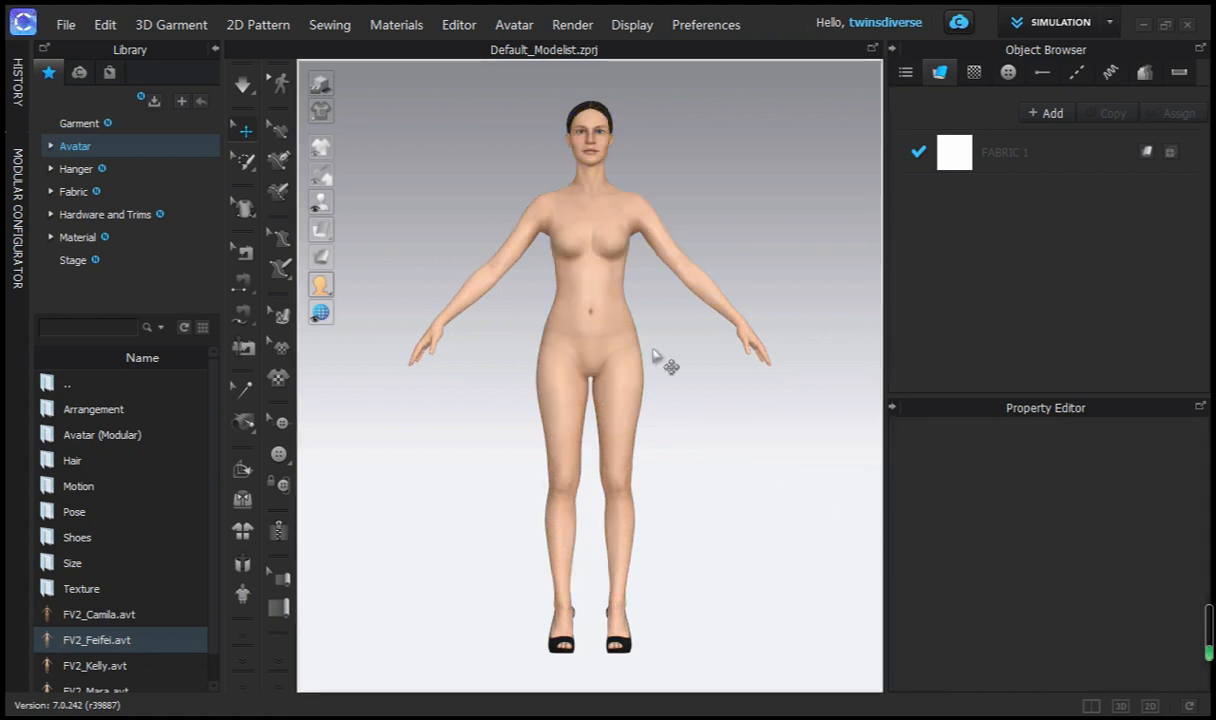
Select the avatar's hair and one shoe in turn to examine them as separate parts
right_drag(646, 150, 603, 130)
click(603, 130)
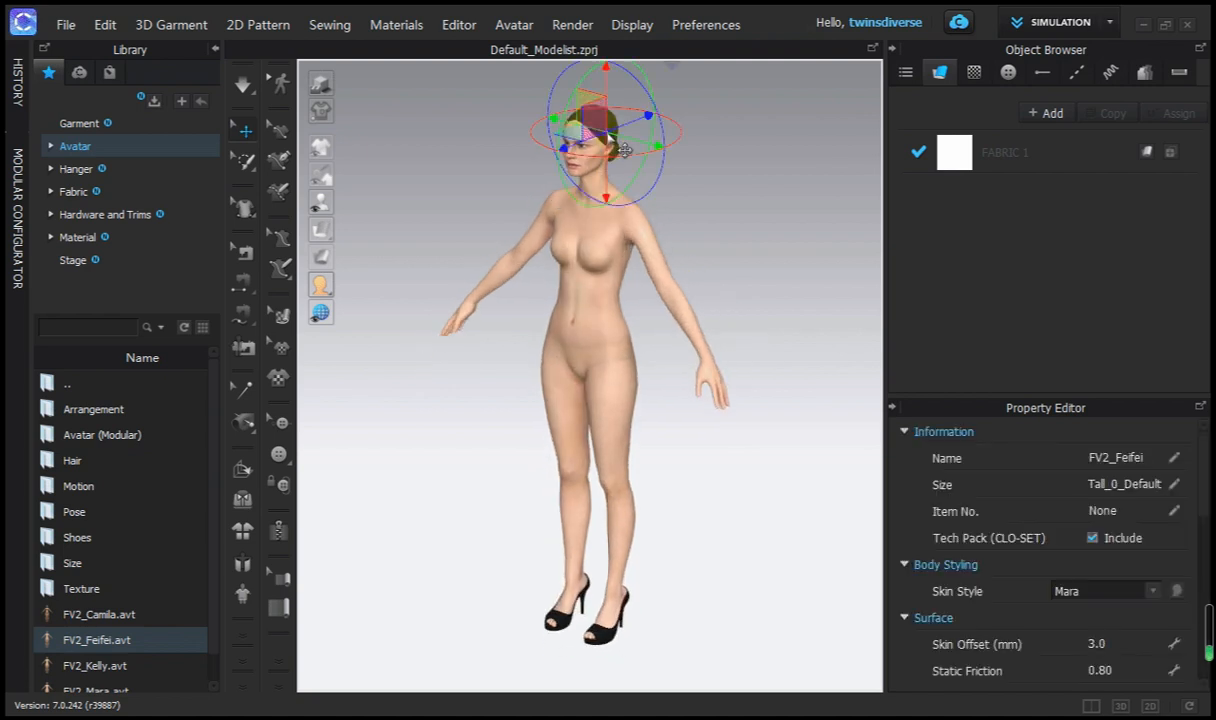
click(688, 214)
click(590, 612)
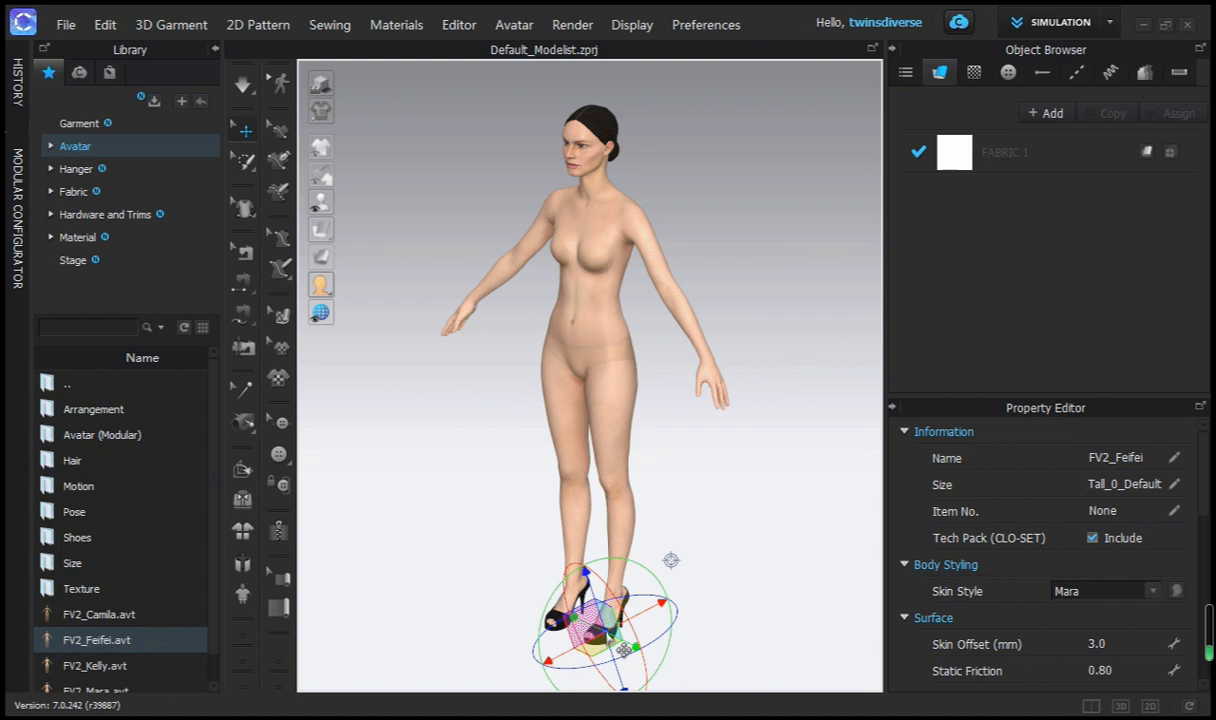
click(722, 597)
right_drag(687, 596, 745, 567)
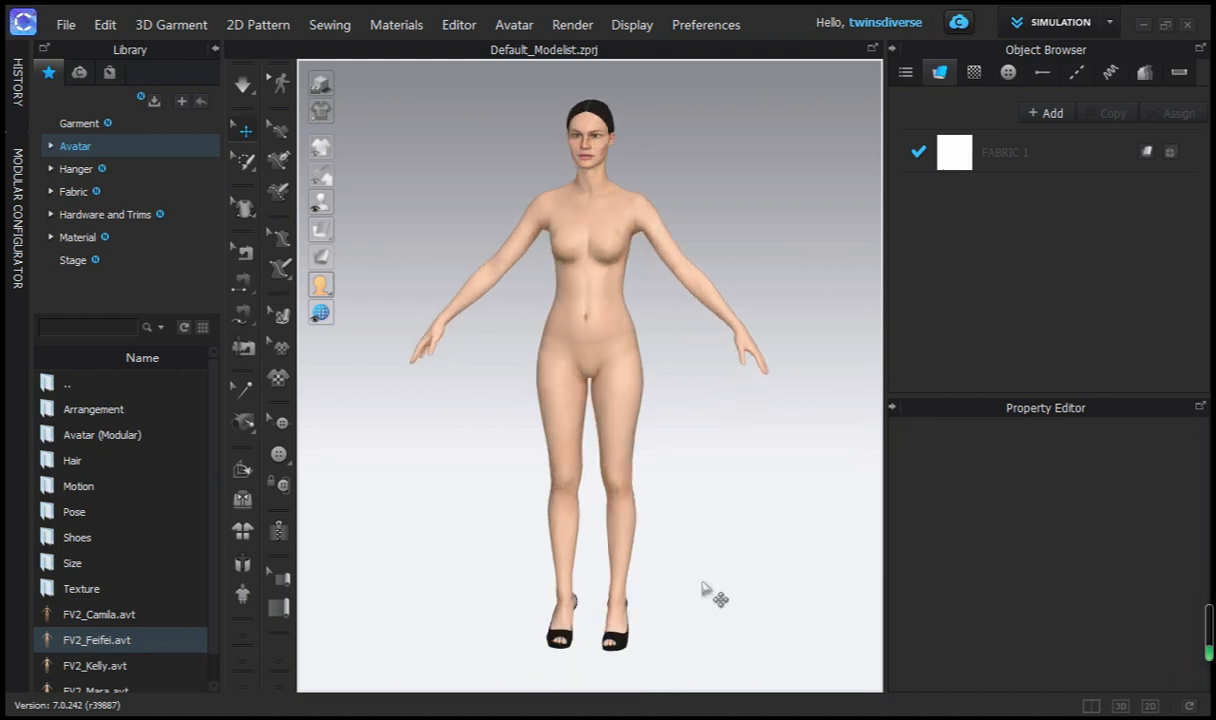
Select all parts of both high-heeled shoes, including the heels at the back
click(635, 660)
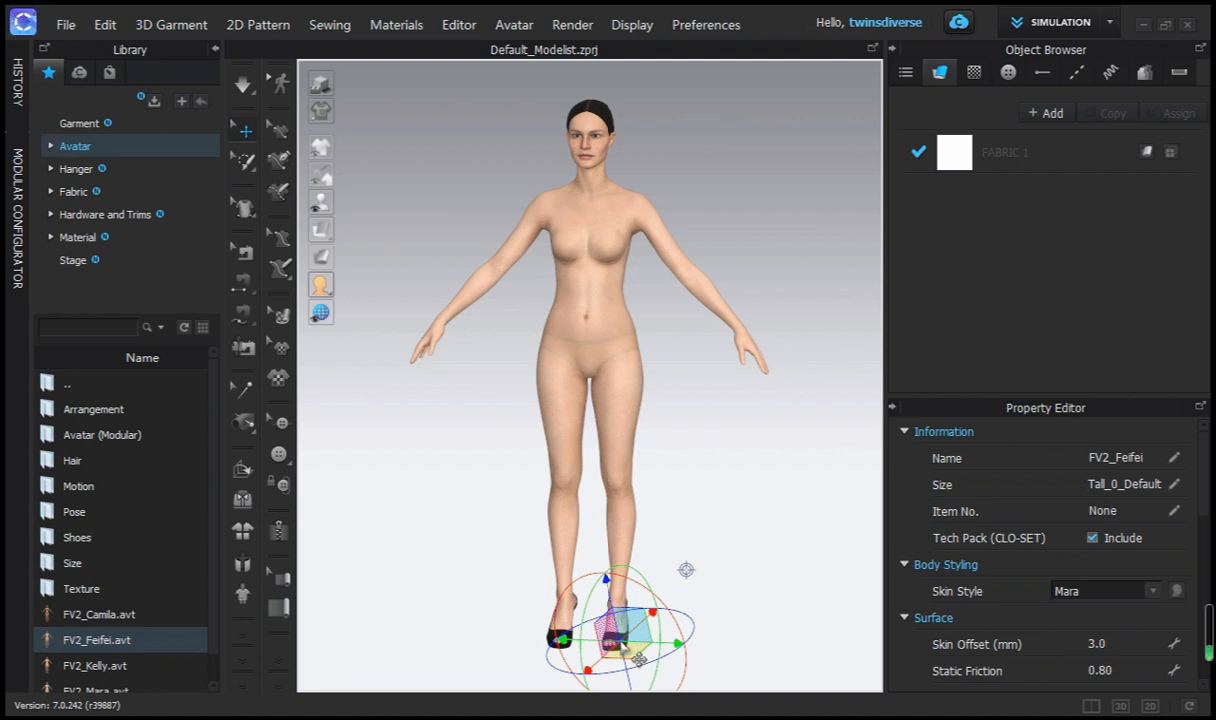
drag(556, 639, 664, 640)
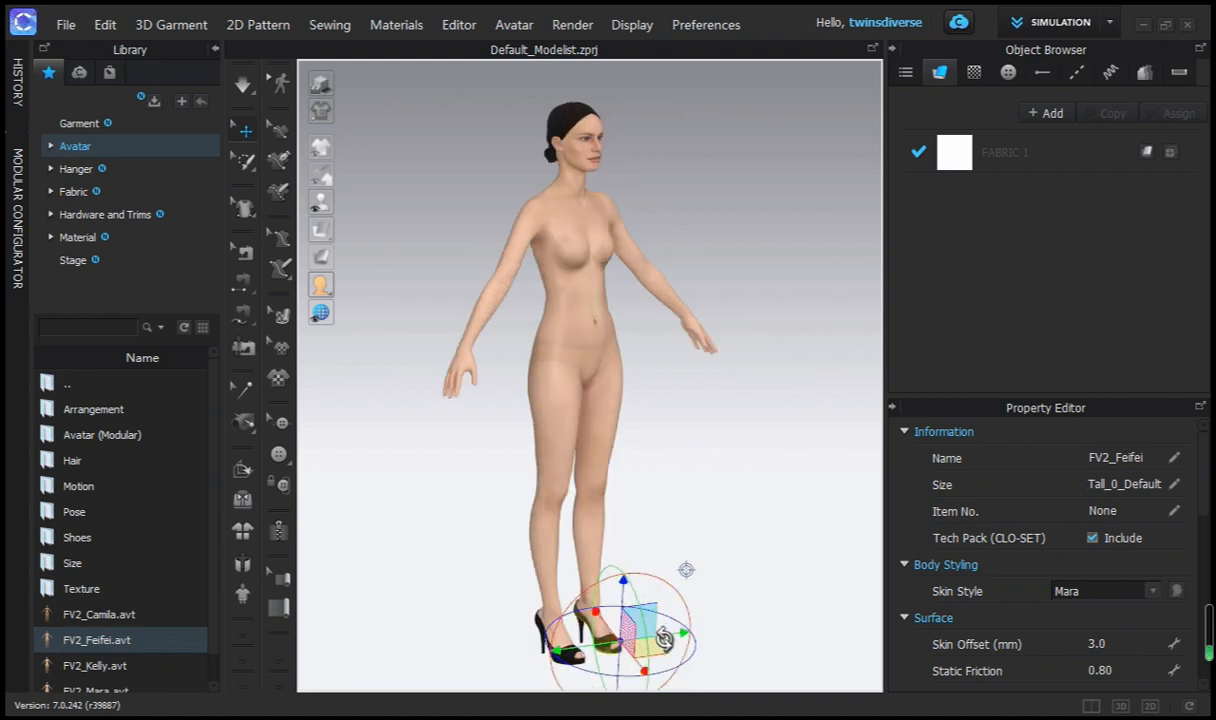
click(544, 625)
right_drag(511, 627, 710, 621)
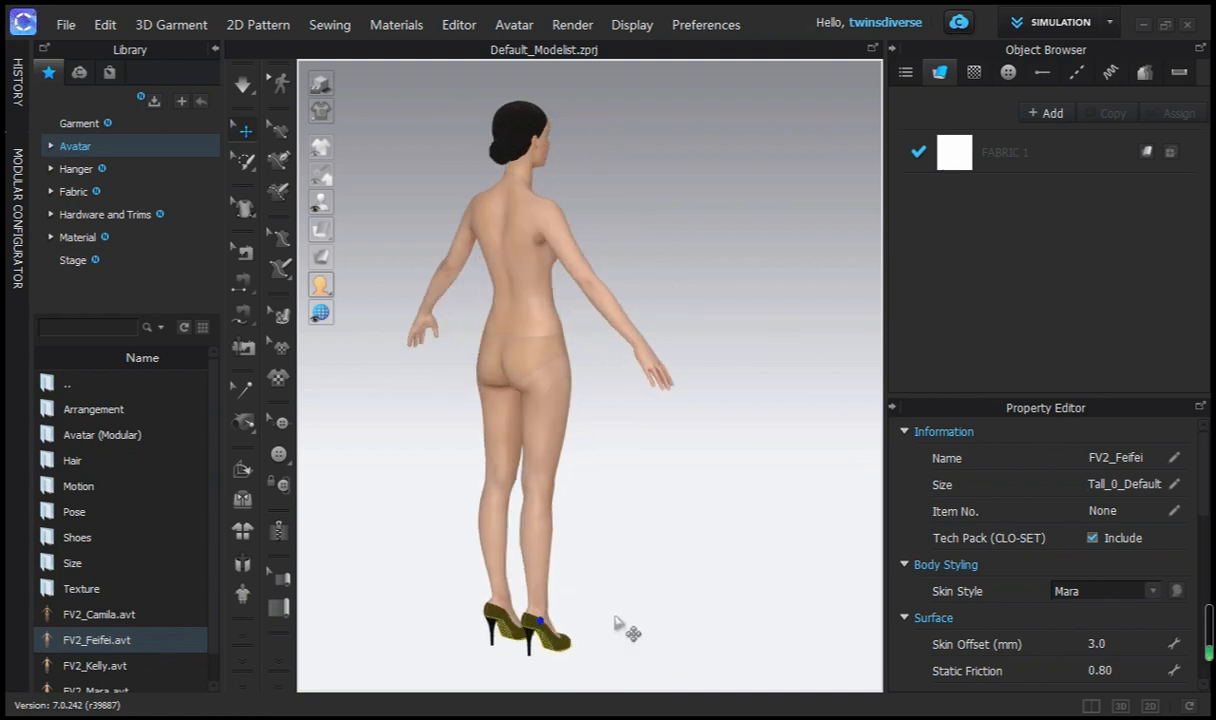
right_drag(597, 618, 606, 619)
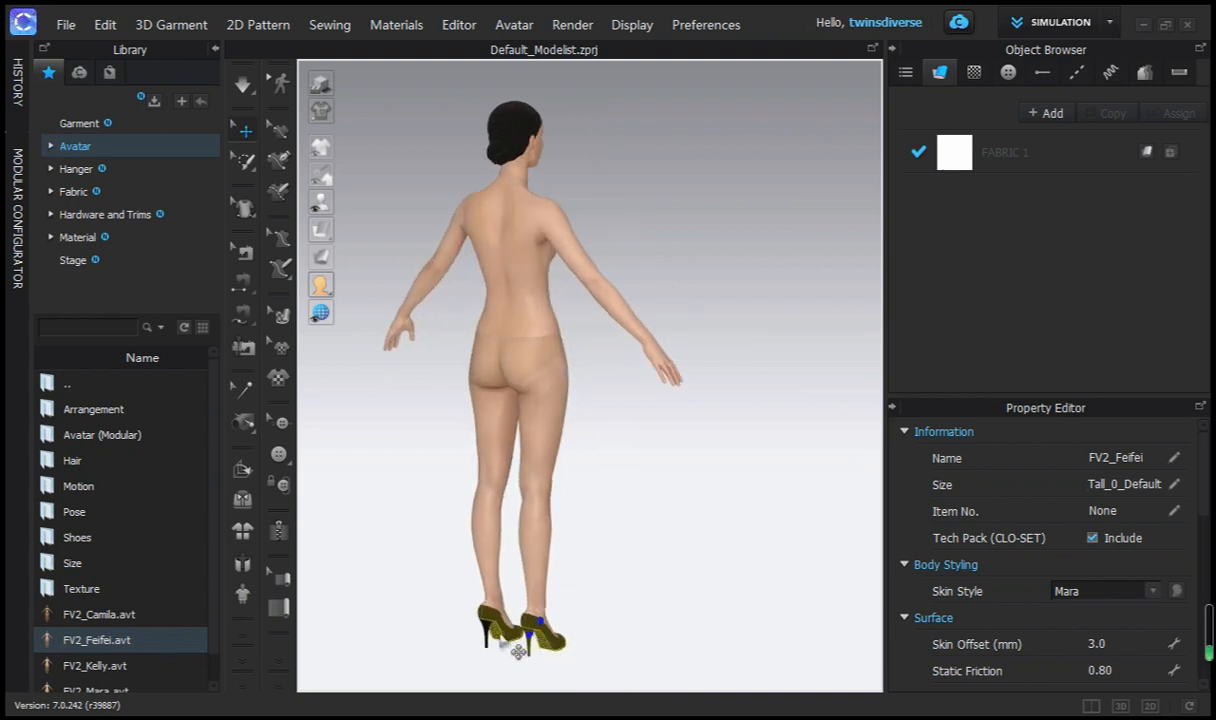
right_drag(670, 630, 373, 627)
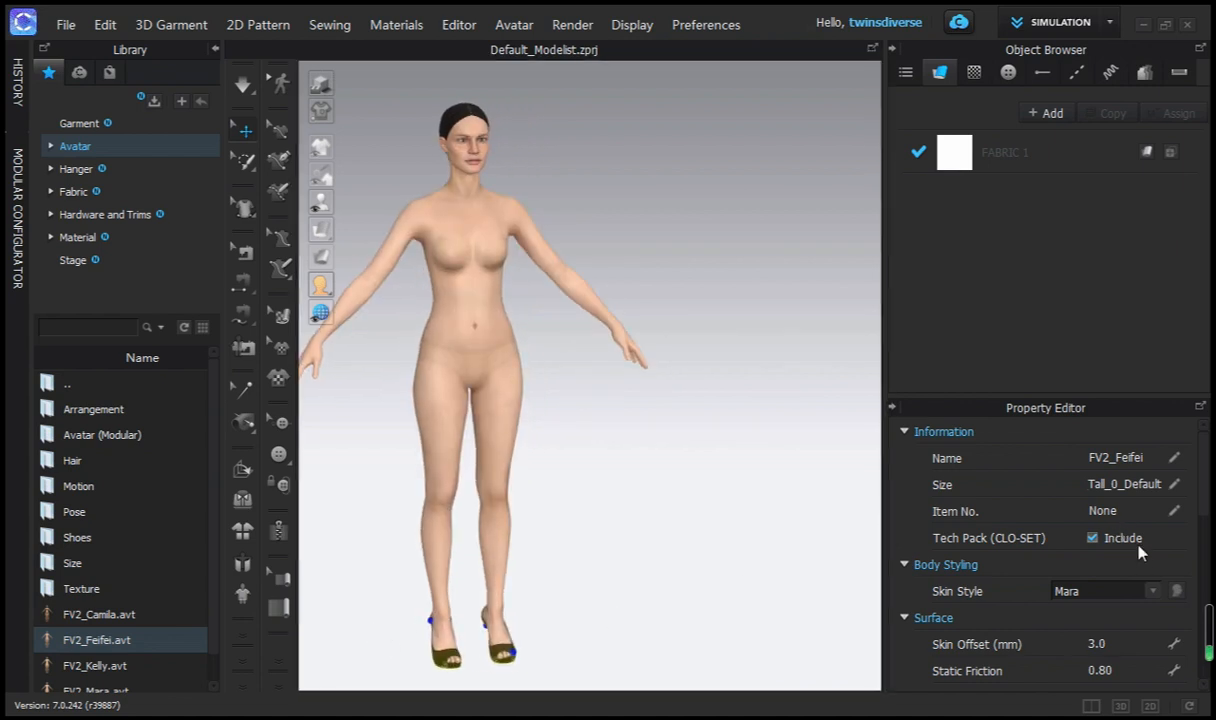
Delete the texture from the selected shoes' material and clear the selection
scroll(1140, 555, down, 5)
scroll(1133, 553, down, 2)
scroll(1098, 548, up, 2)
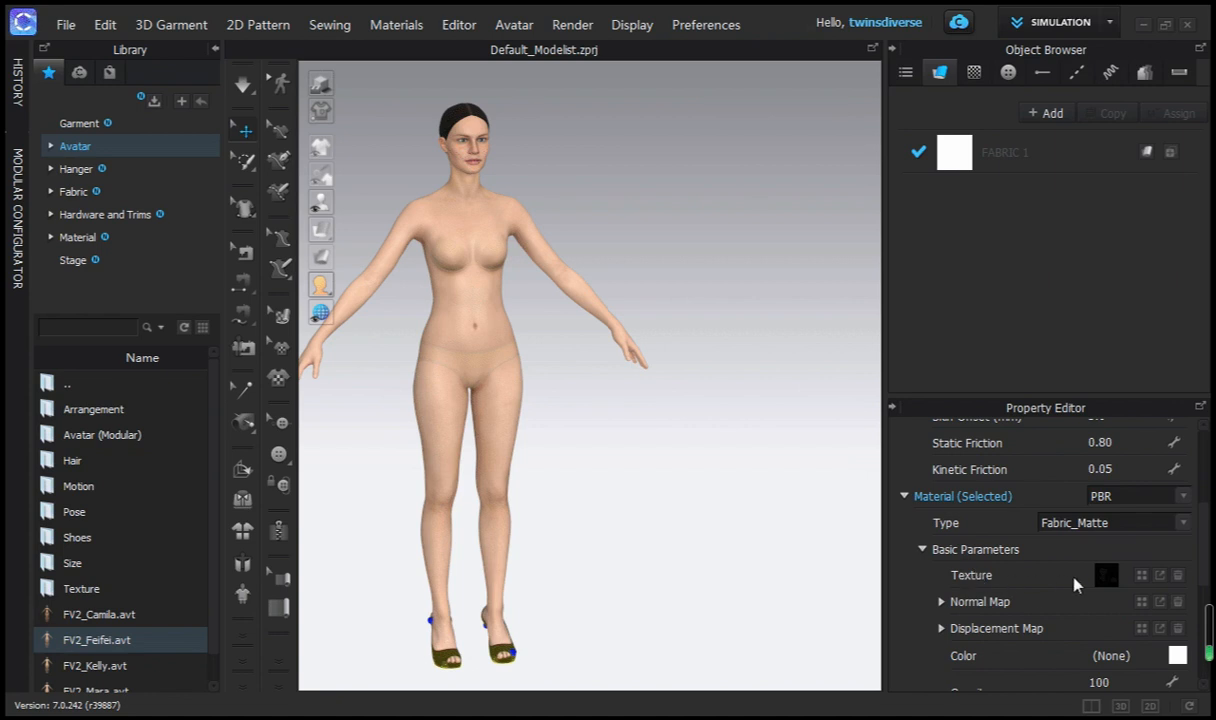
click(1179, 577)
click(738, 554)
right_drag(738, 554, 611, 543)
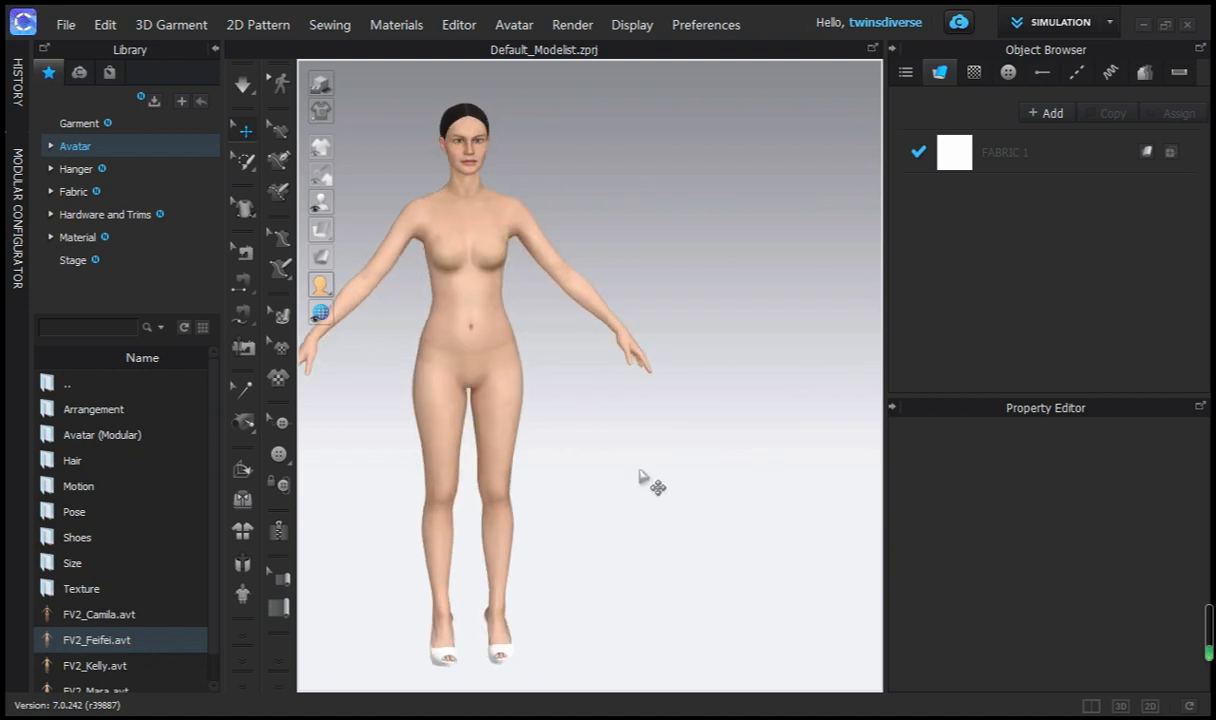
Select the front parts of both shoes together, leaving the legs unselected
click(500, 645)
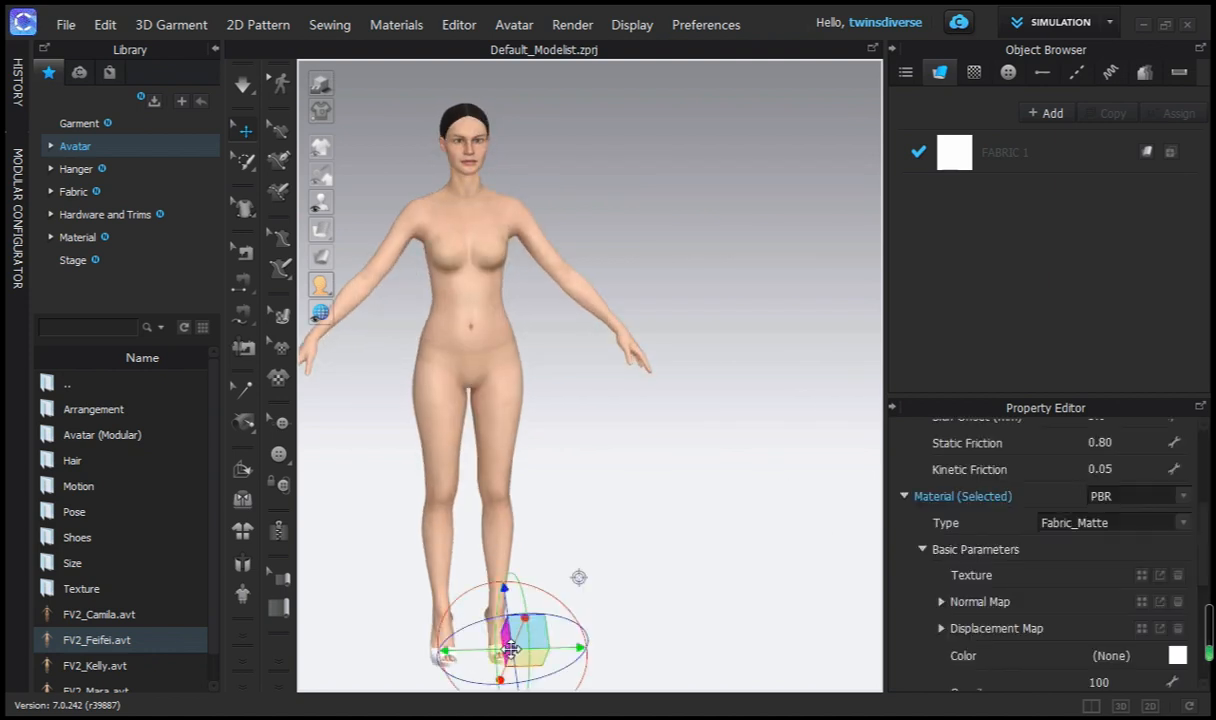
click(424, 638)
click(438, 647)
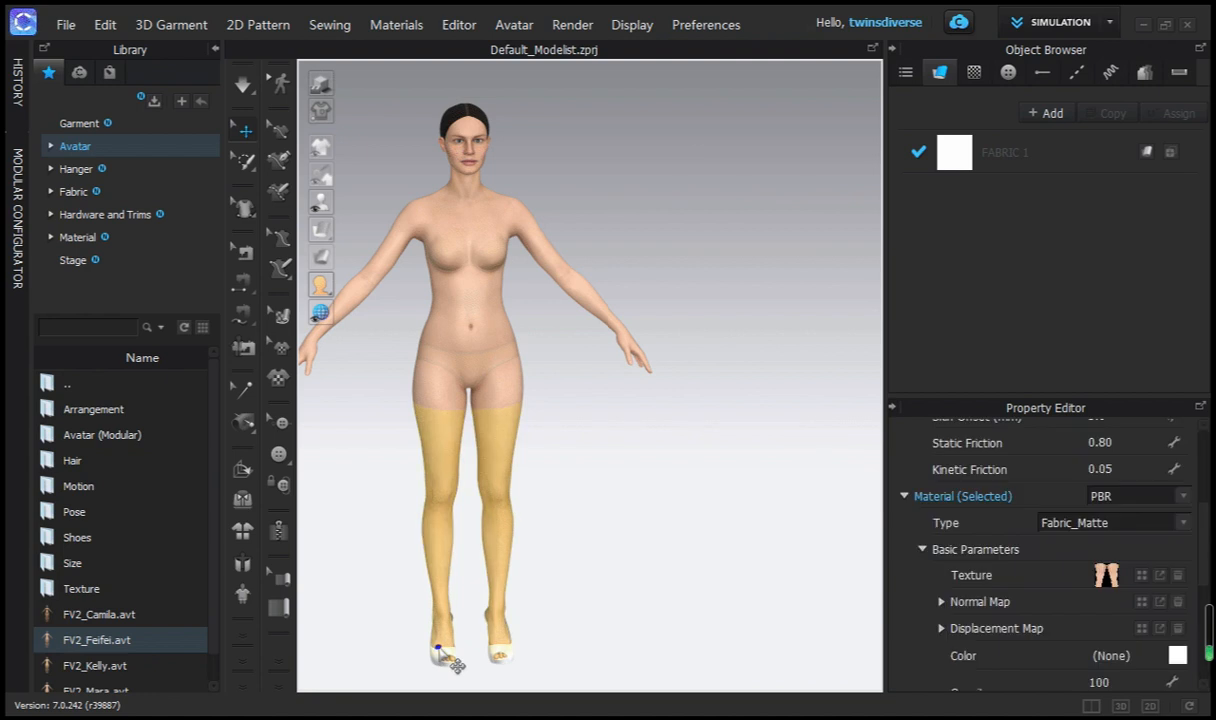
click(505, 648)
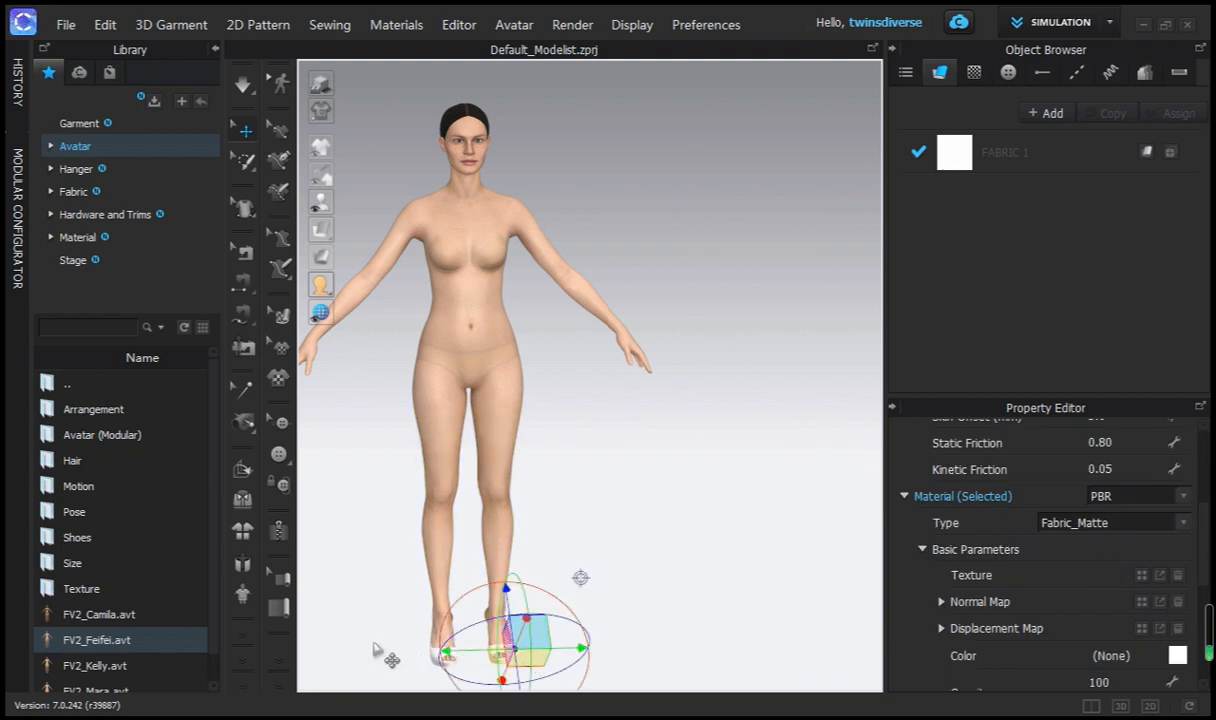
click(400, 649)
click(440, 650)
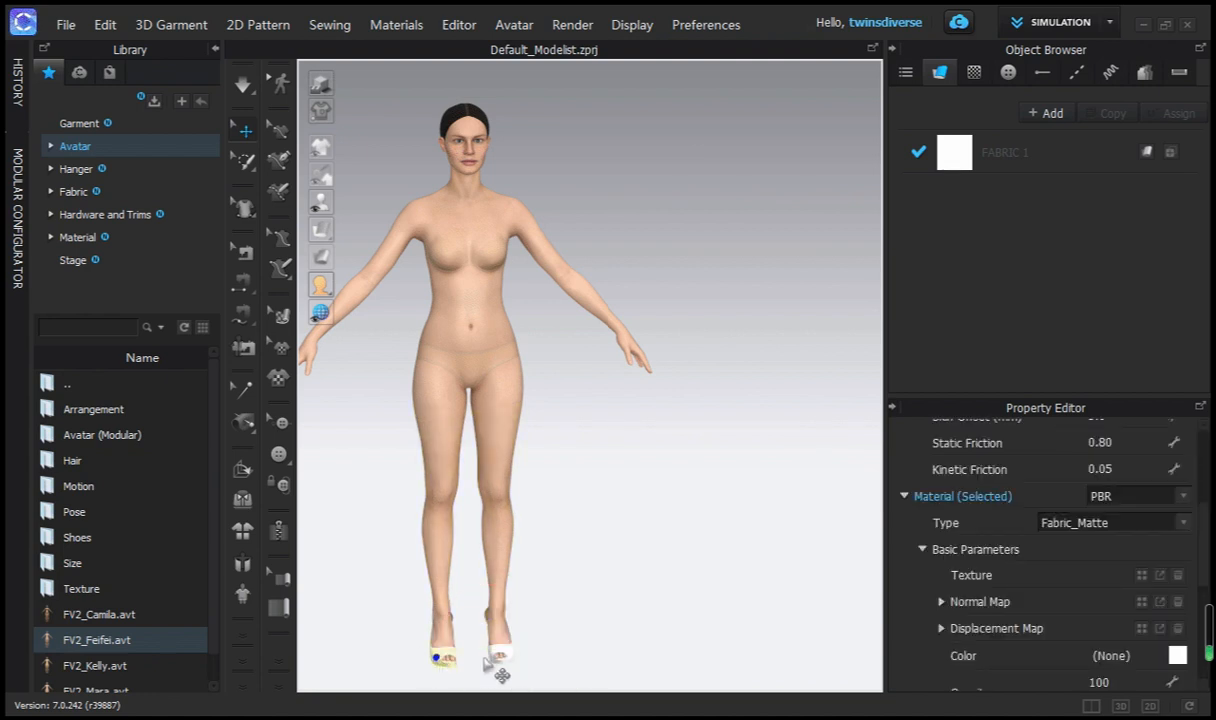
shift+click(500, 655)
right_drag(448, 646, 477, 600)
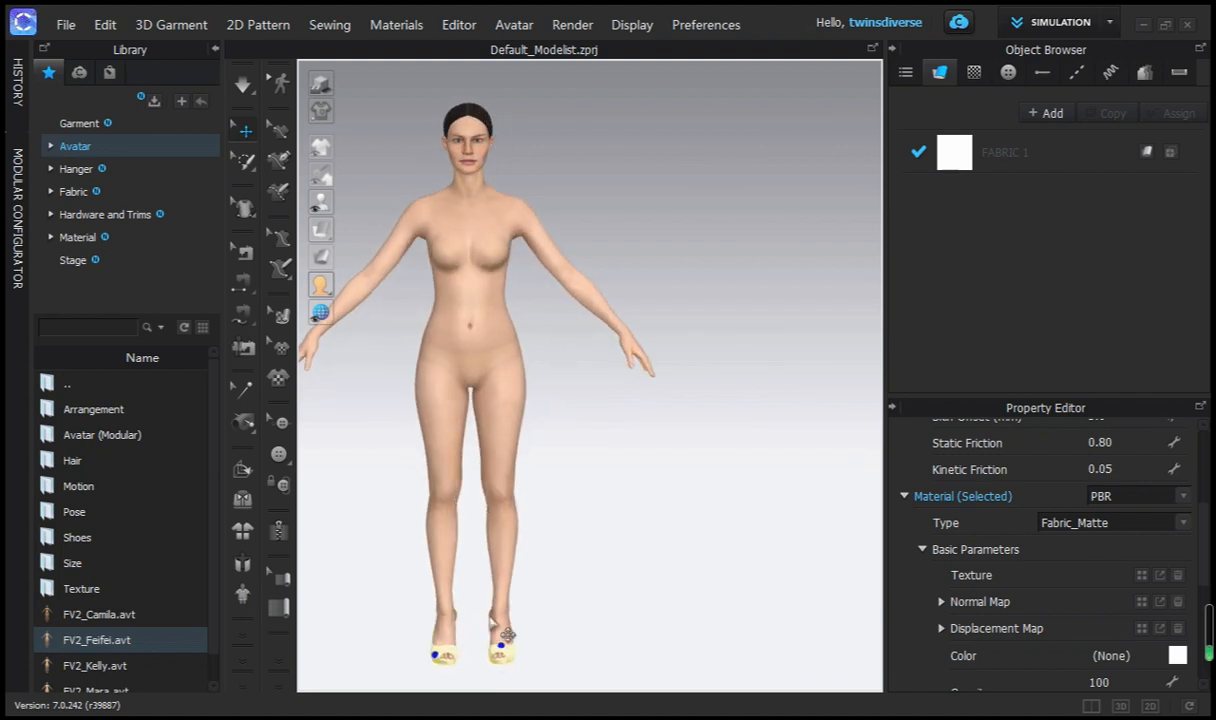
Set the selected shoe parts' material color to the orange YKK 006 from the YKK Global Colors palette
click(1178, 656)
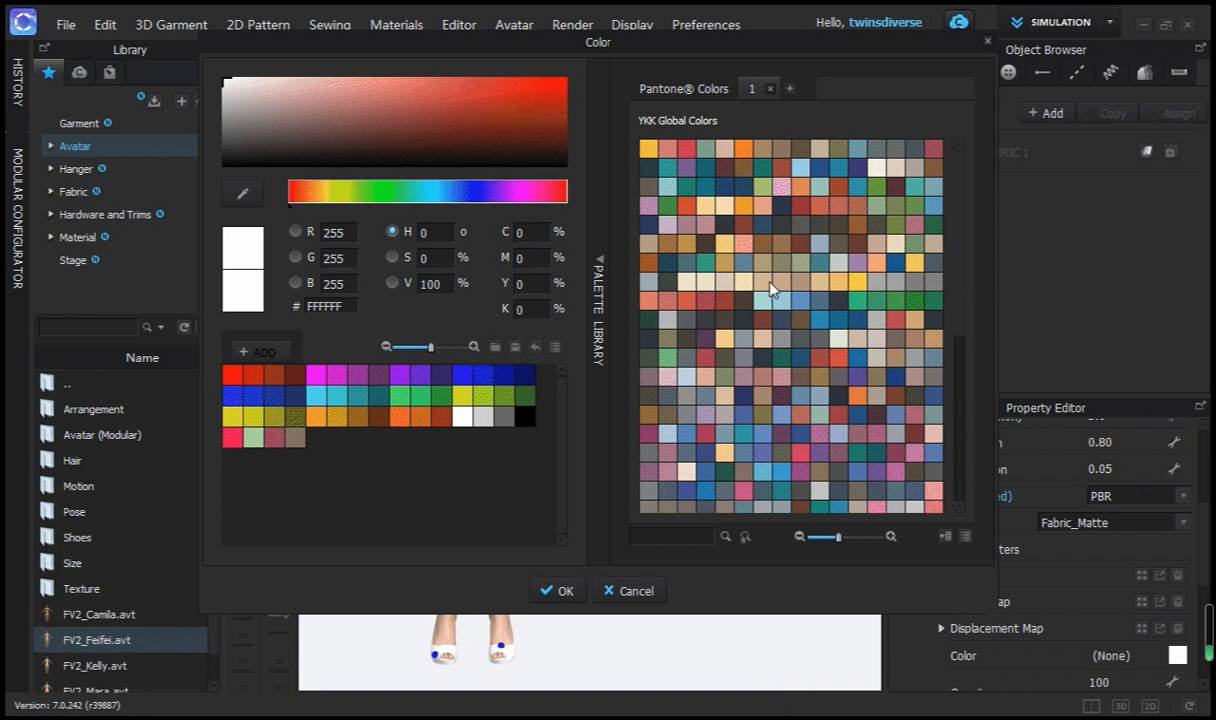
click(750, 150)
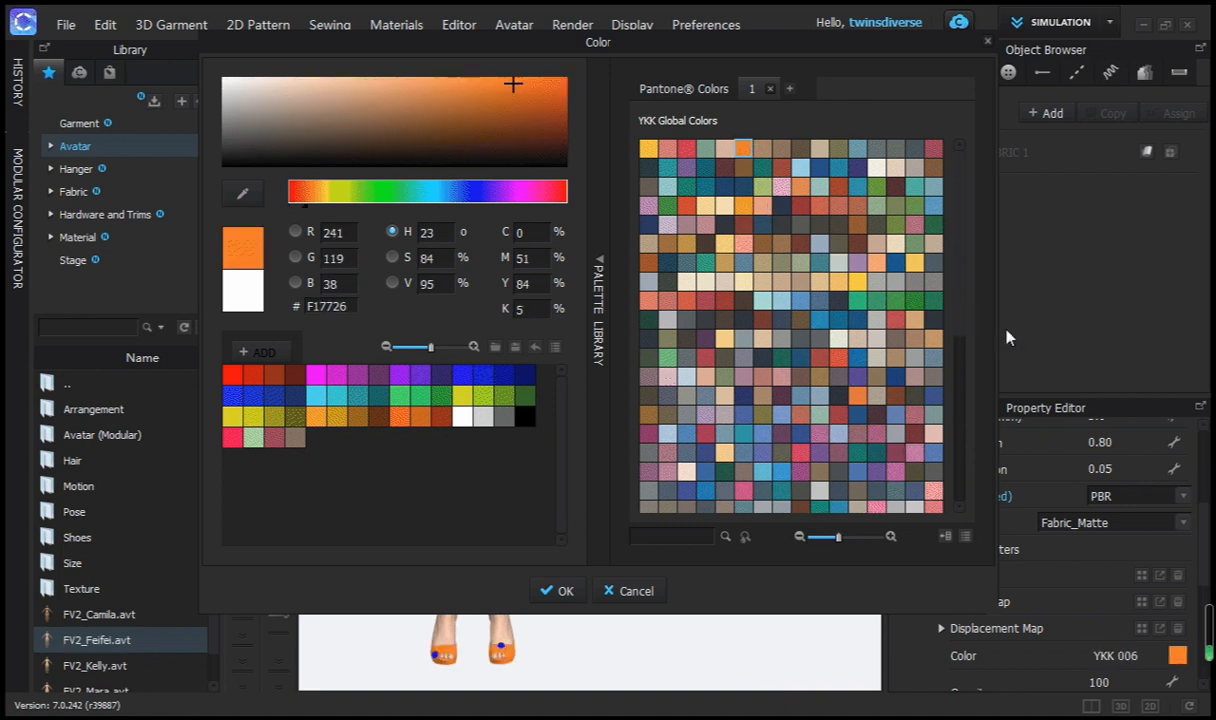
click(578, 589)
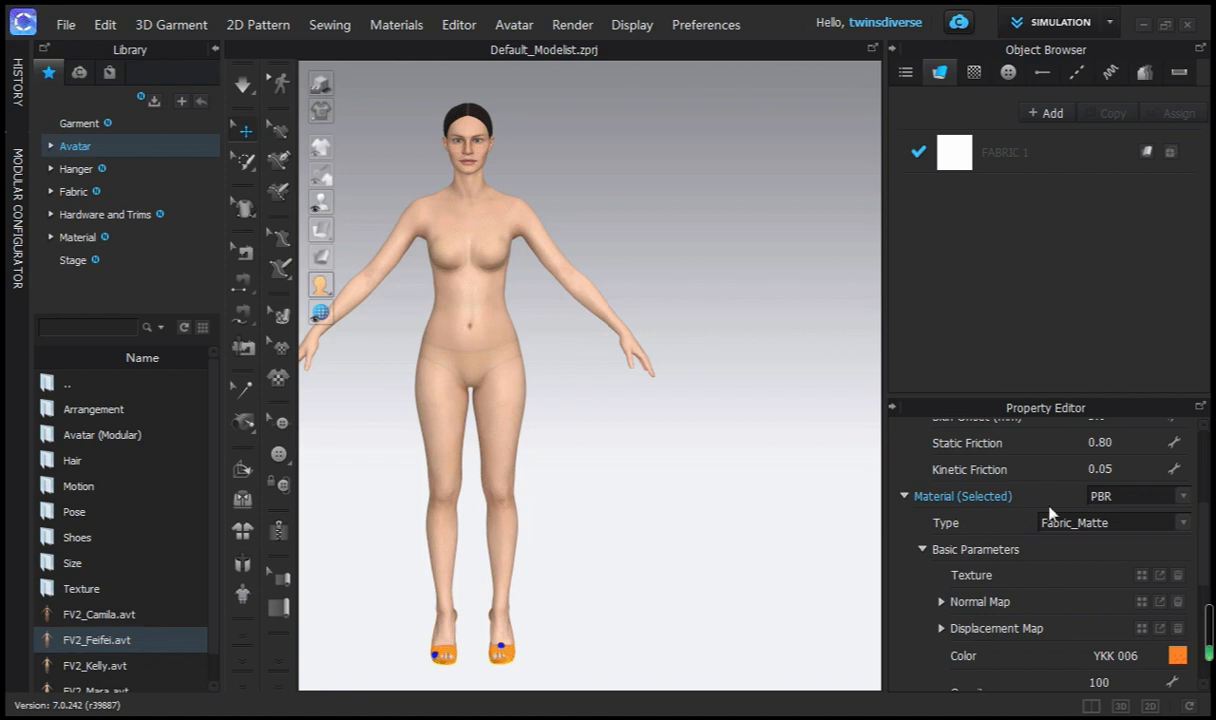
Change the material type of the selected shoe parts to Metal and clear the selection
scroll(1072, 510, up, 3)
scroll(1072, 515, down, 5)
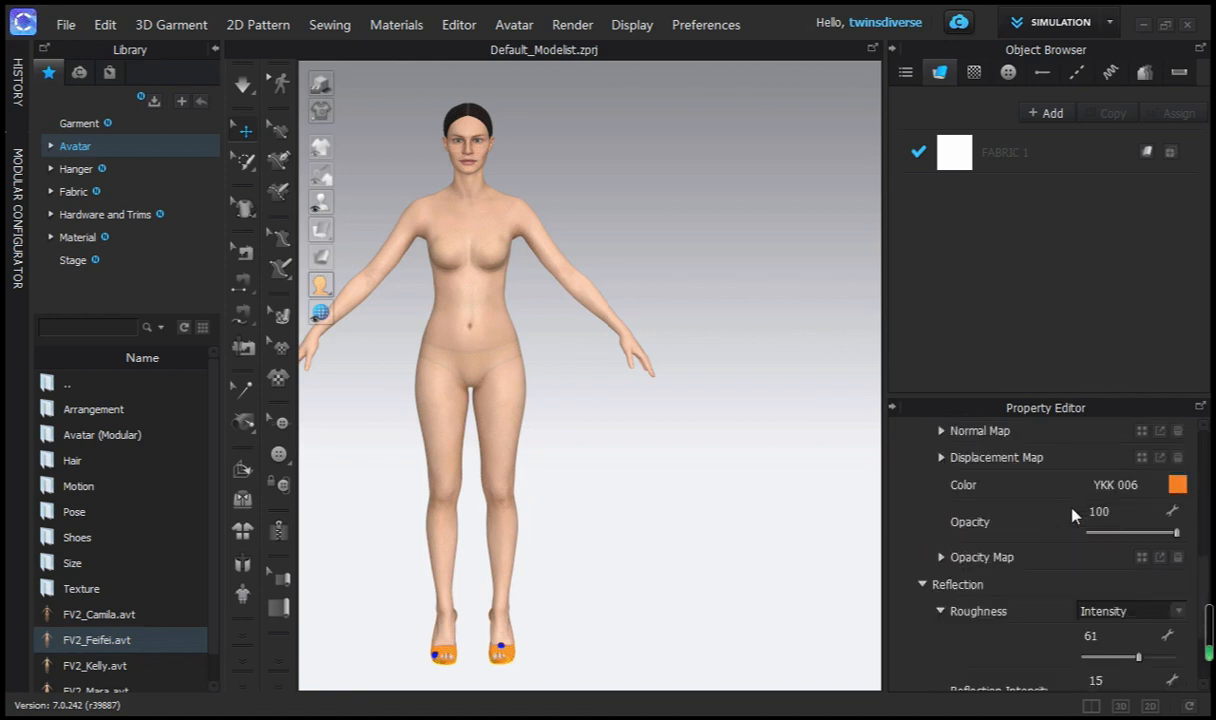
scroll(1128, 537, down, 2)
scroll(1132, 535, up, 3)
scroll(1135, 533, down, 1)
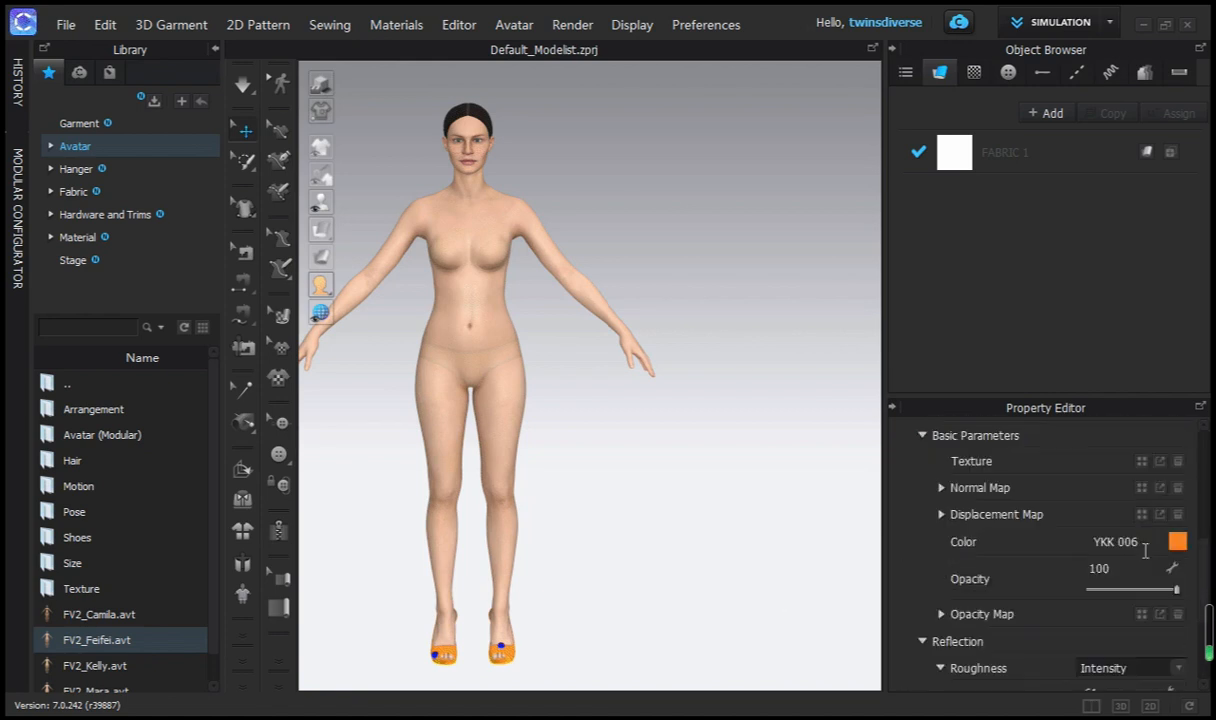
scroll(1145, 555, up, 2)
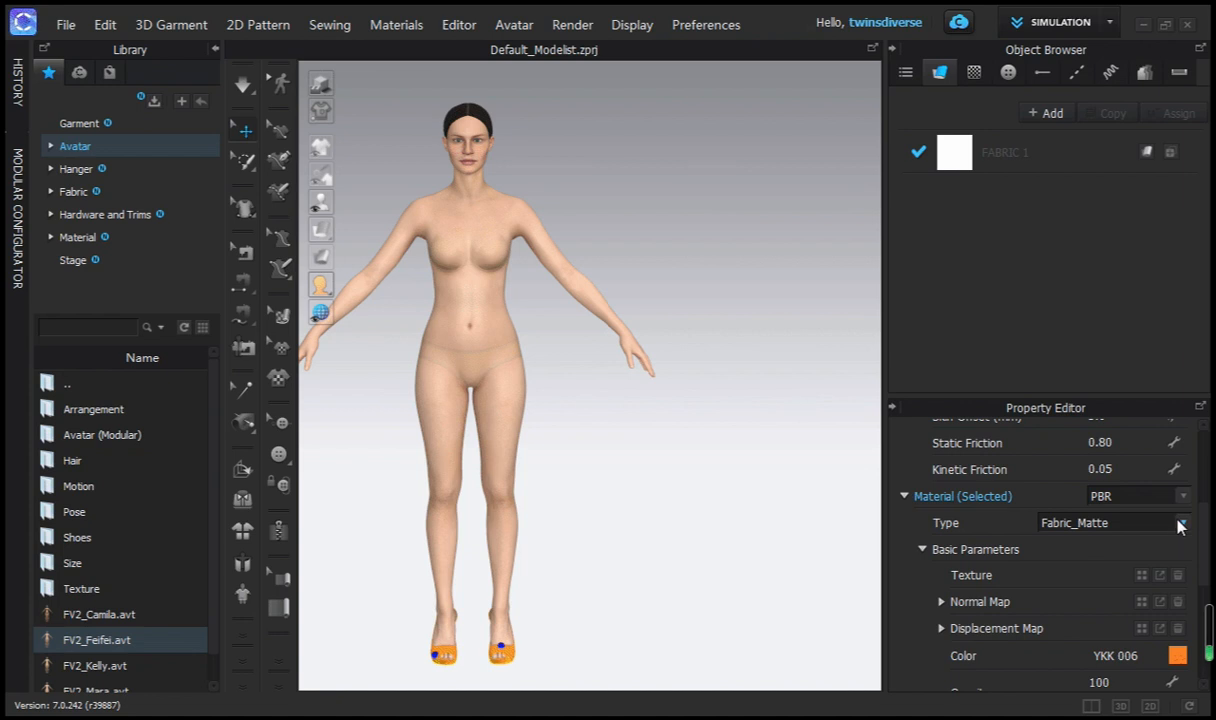
click(1181, 524)
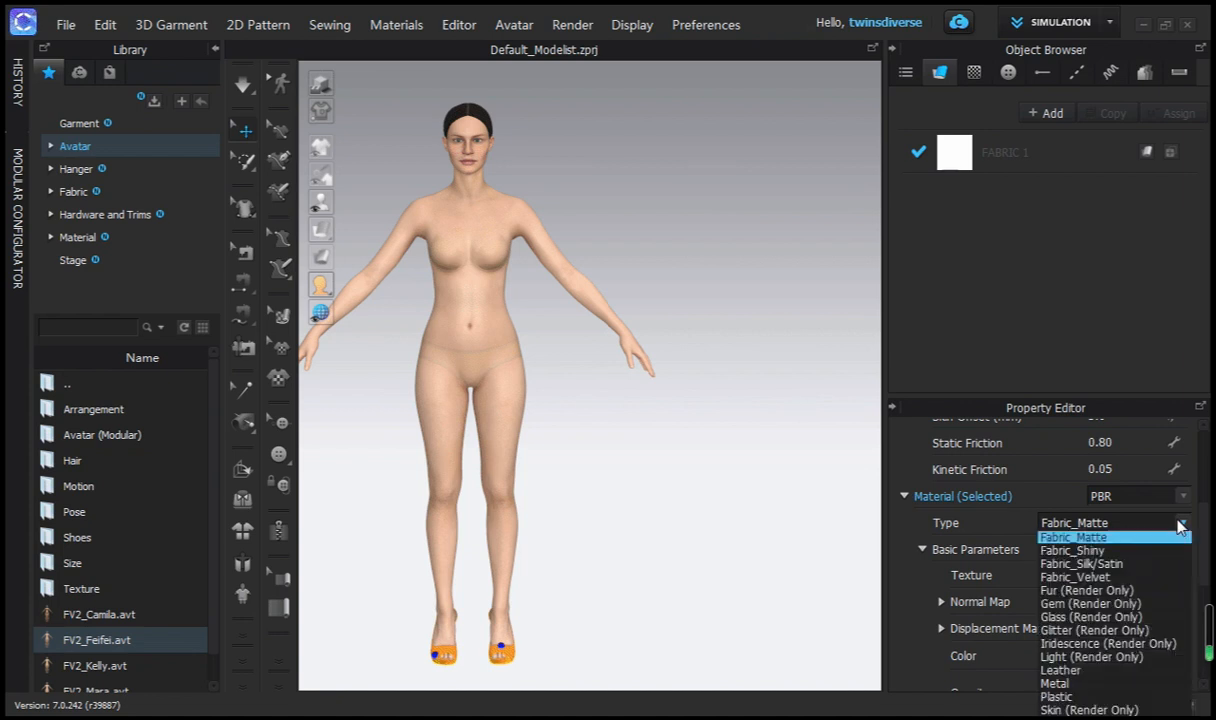
click(1112, 685)
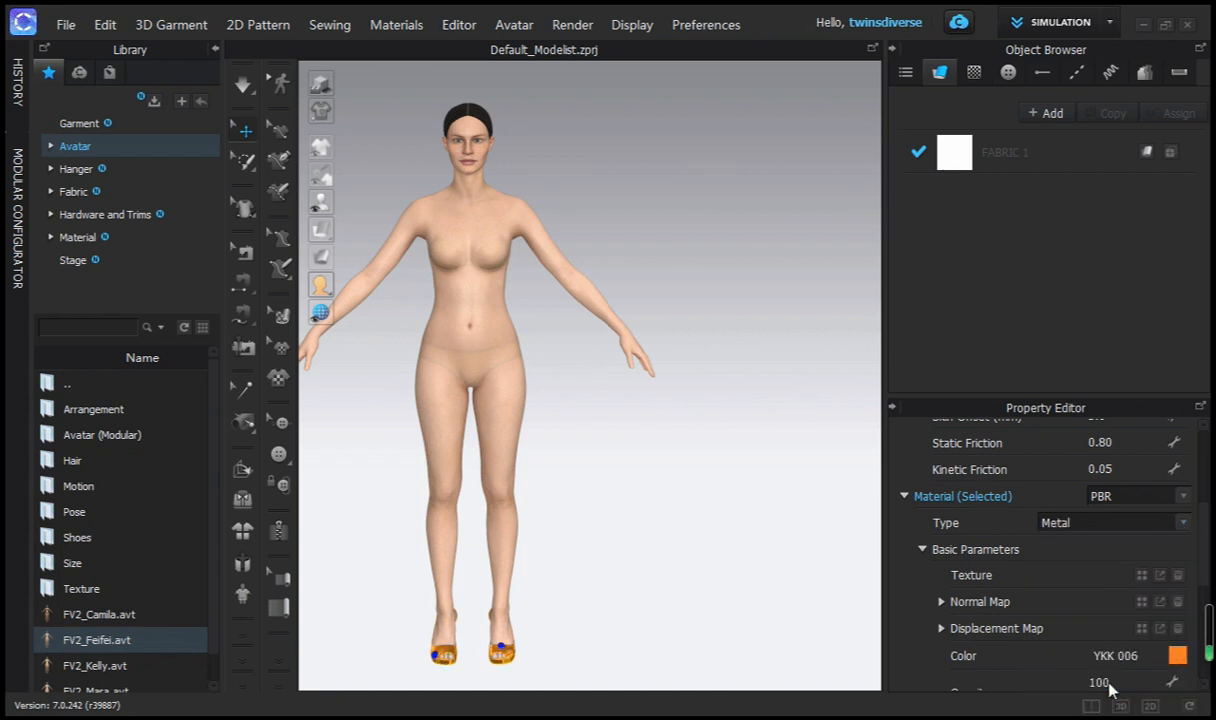
click(654, 557)
mouse_move(654, 557)
right_down()
mouse_move(516, 557)
mouse_move(664, 558)
right_up()
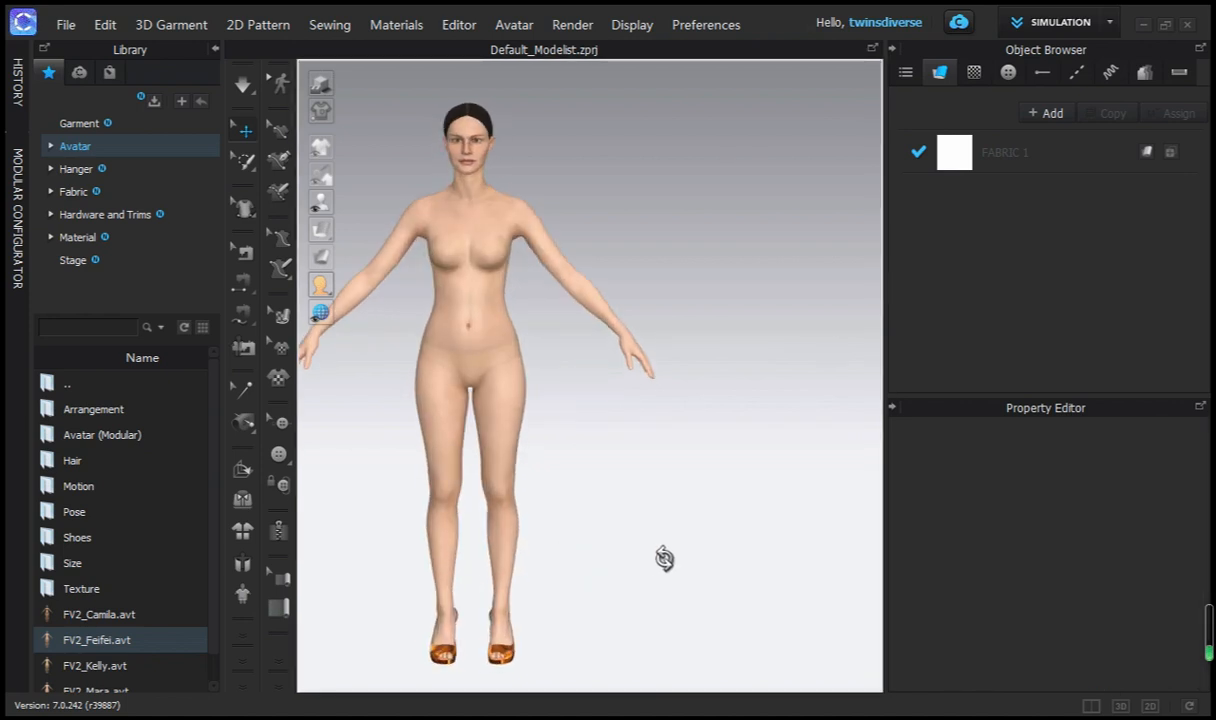
Select the whole avatar, set its material color to orange YKK 234 from the YKK Global Colors palette, and clear the selection
click(484, 331)
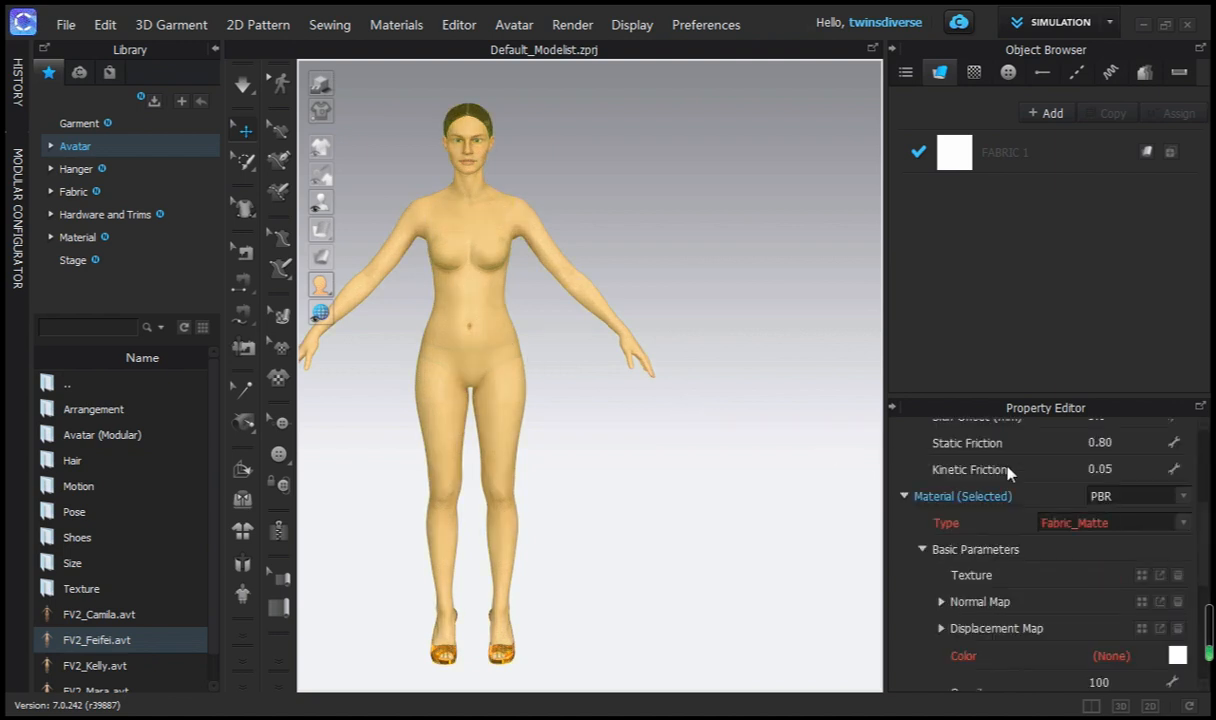
scroll(1127, 592, up, 5)
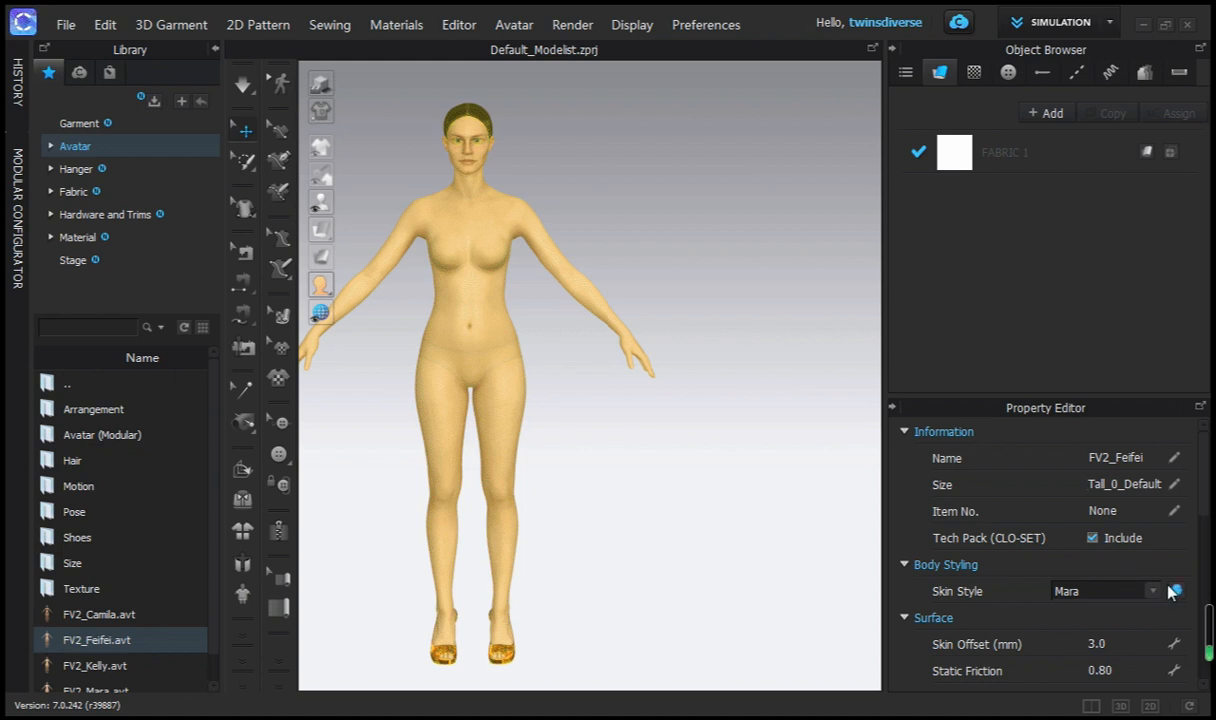
scroll(1122, 578, down, 4)
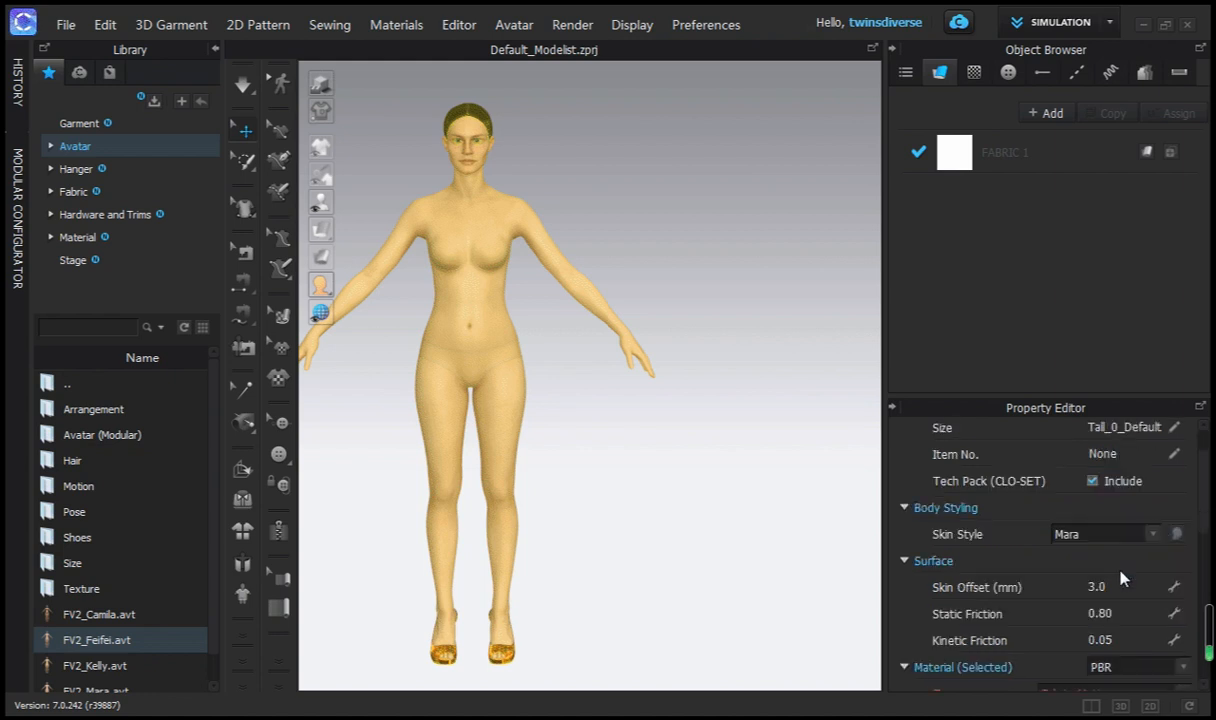
scroll(1122, 578, down, 3)
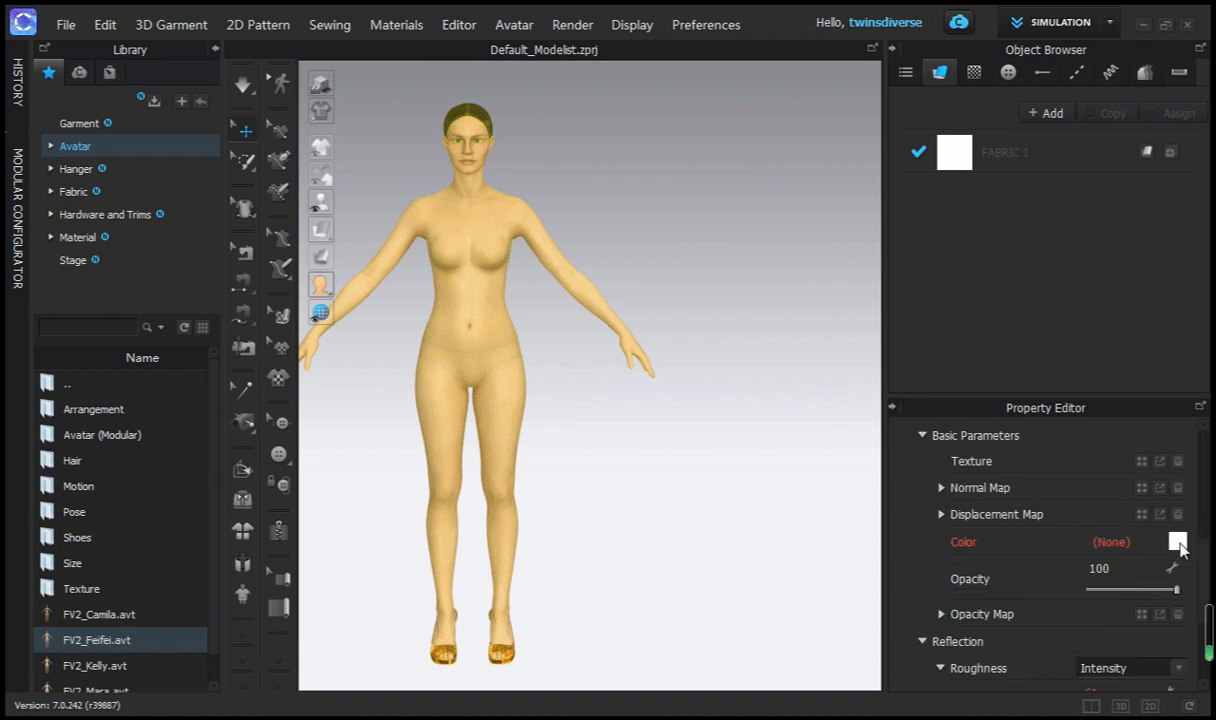
click(1177, 541)
click(856, 396)
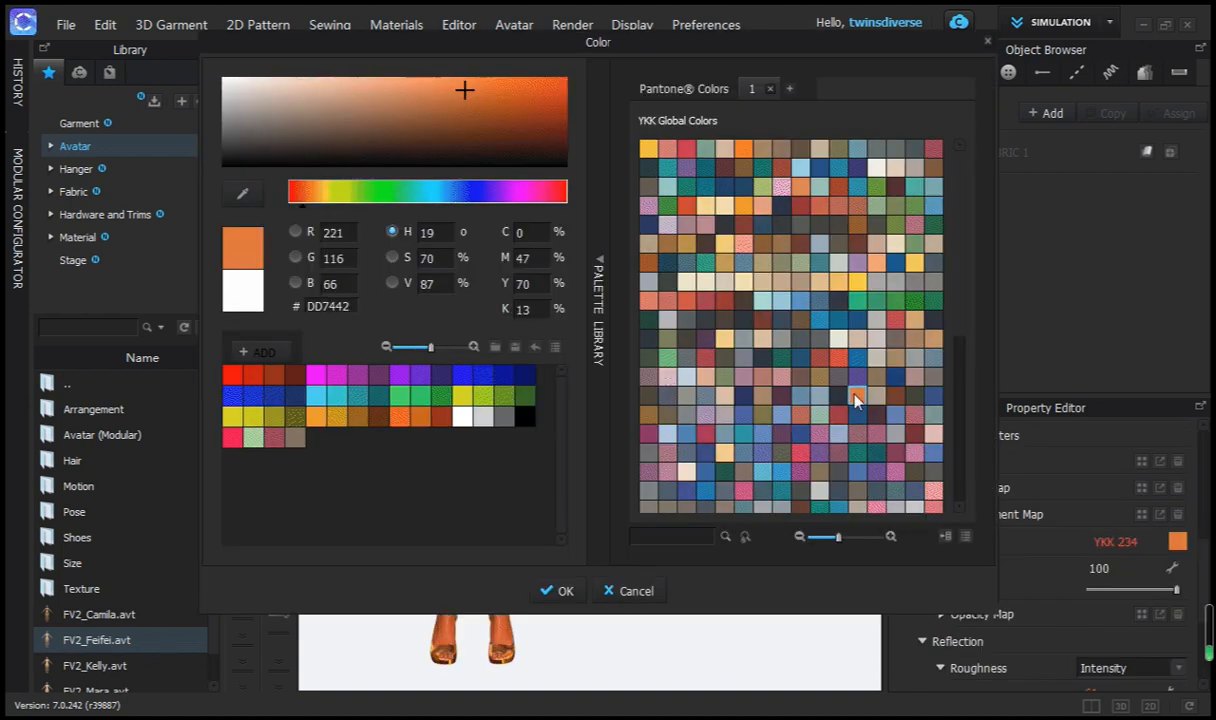
click(563, 591)
click(610, 603)
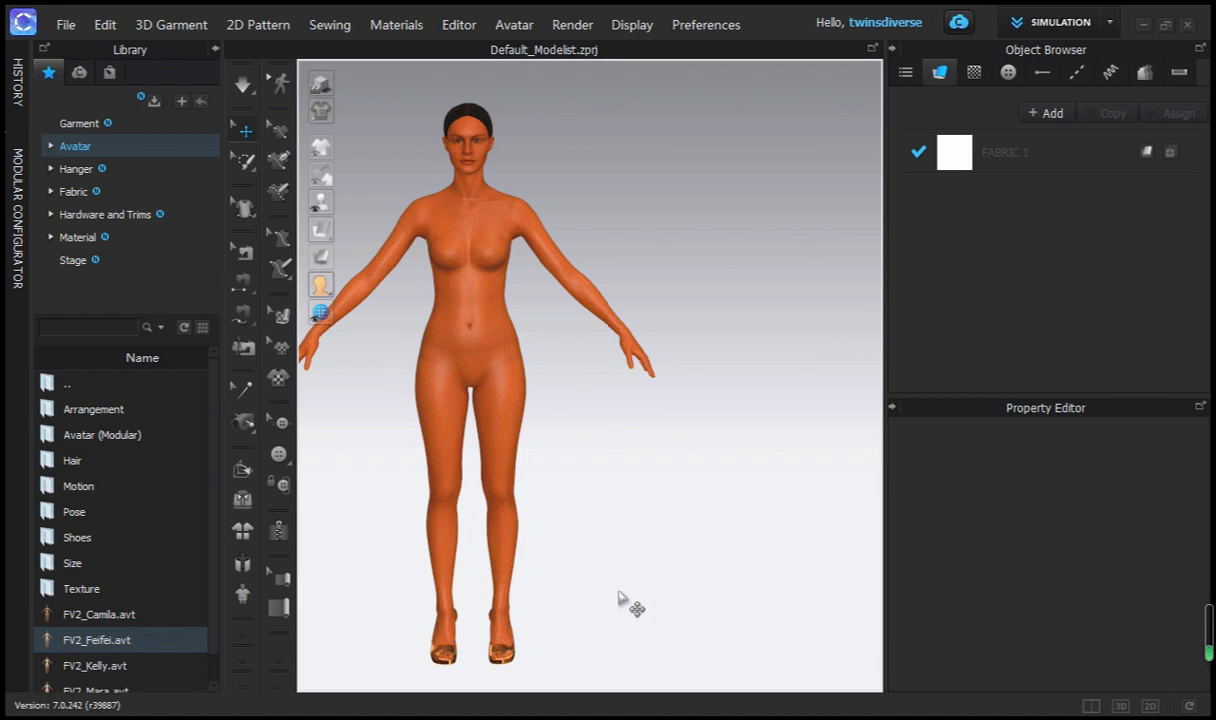
Select the whole avatar again and delete the texture from its material
middle_drag(717, 579, 734, 589)
scroll(723, 574, up, 2)
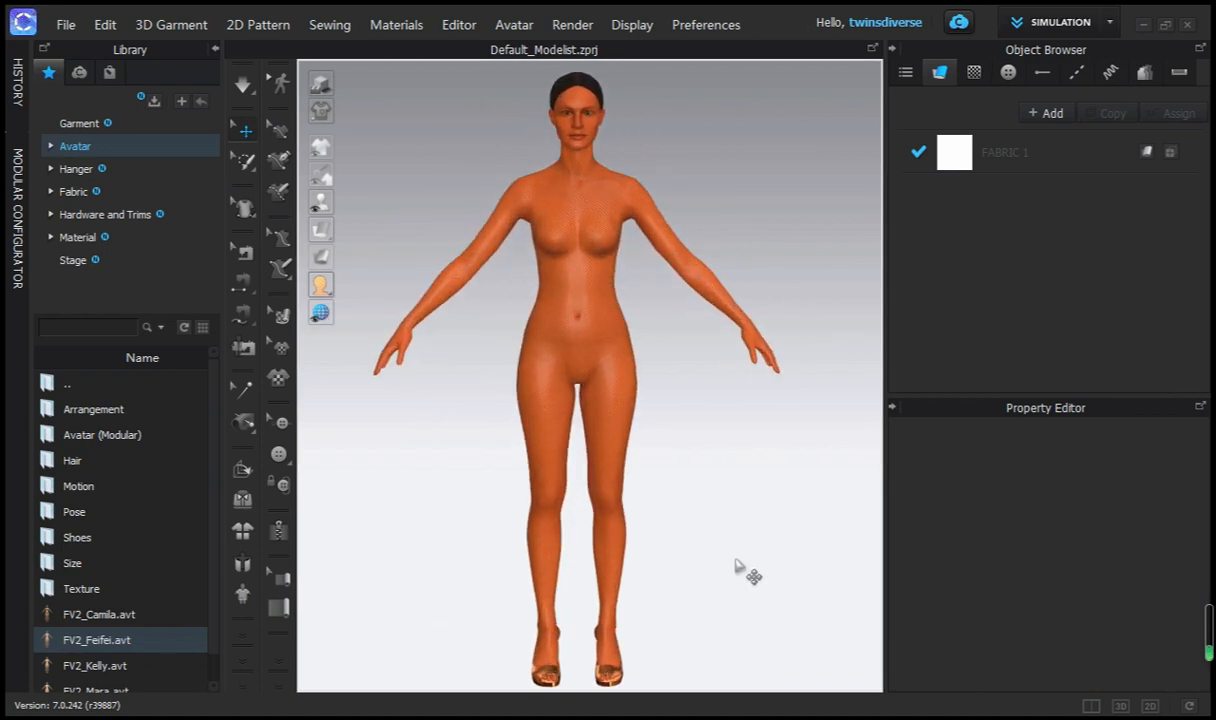
scroll(737, 563, down, 1)
click(605, 333)
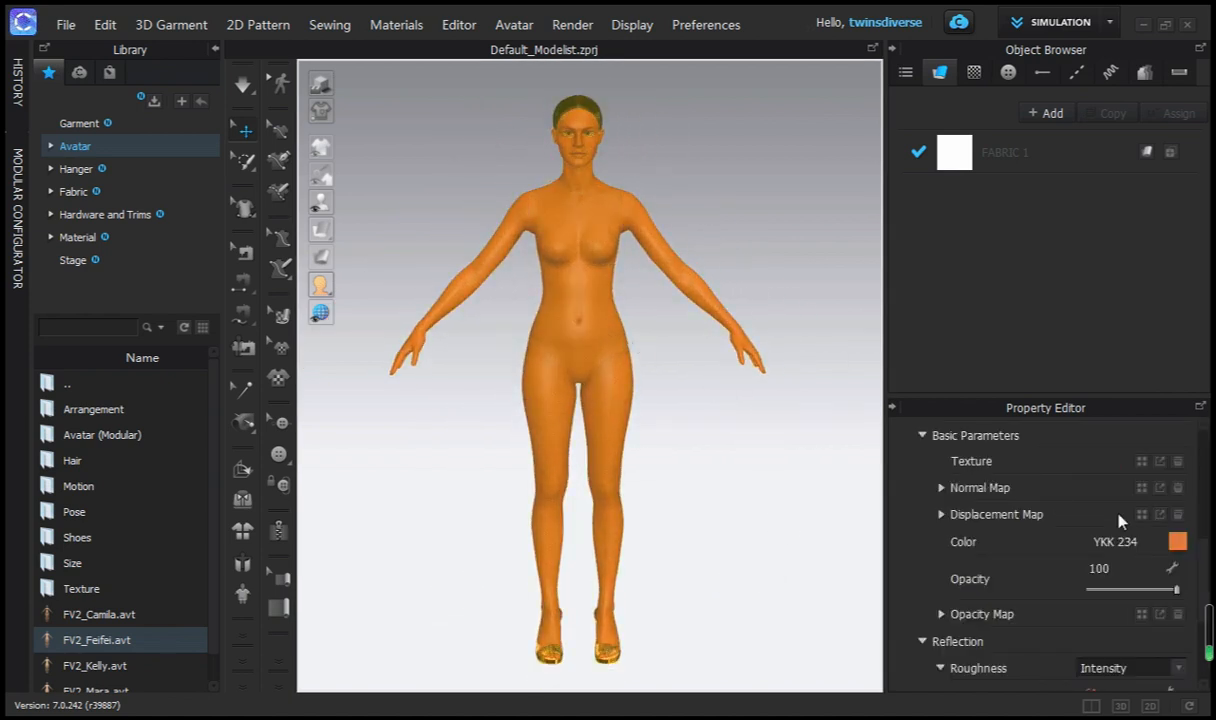
scroll(1077, 490, up, 1)
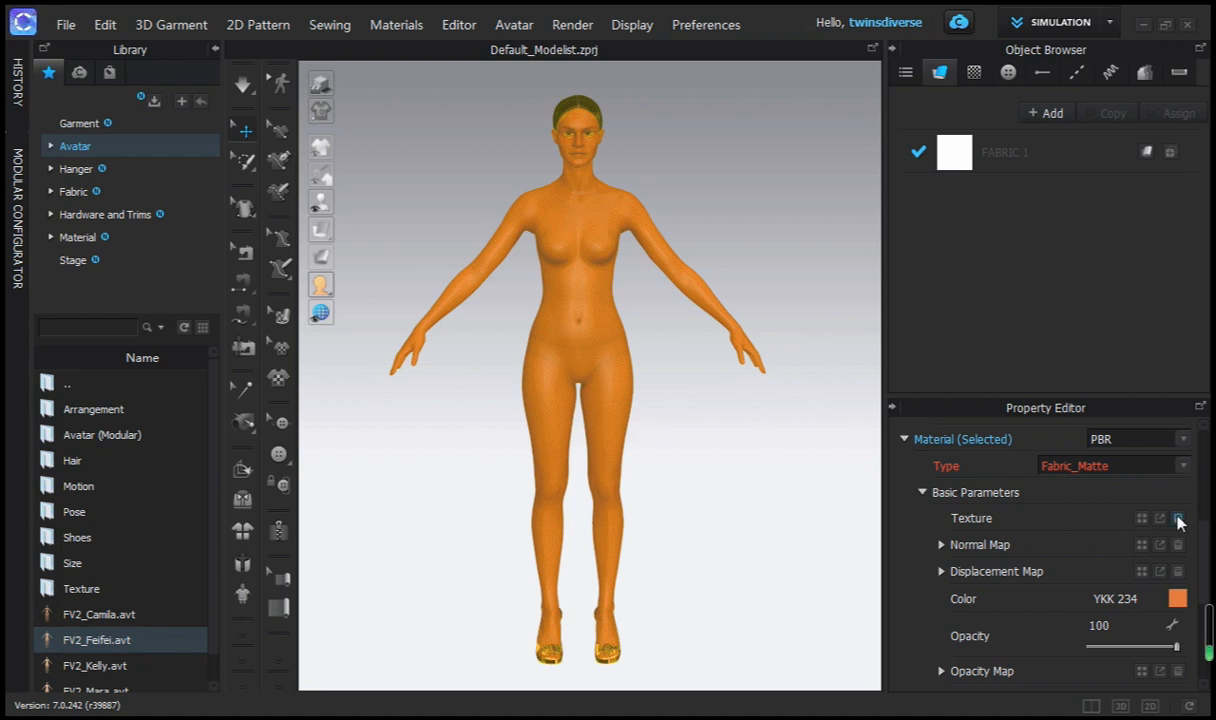
click(1142, 519)
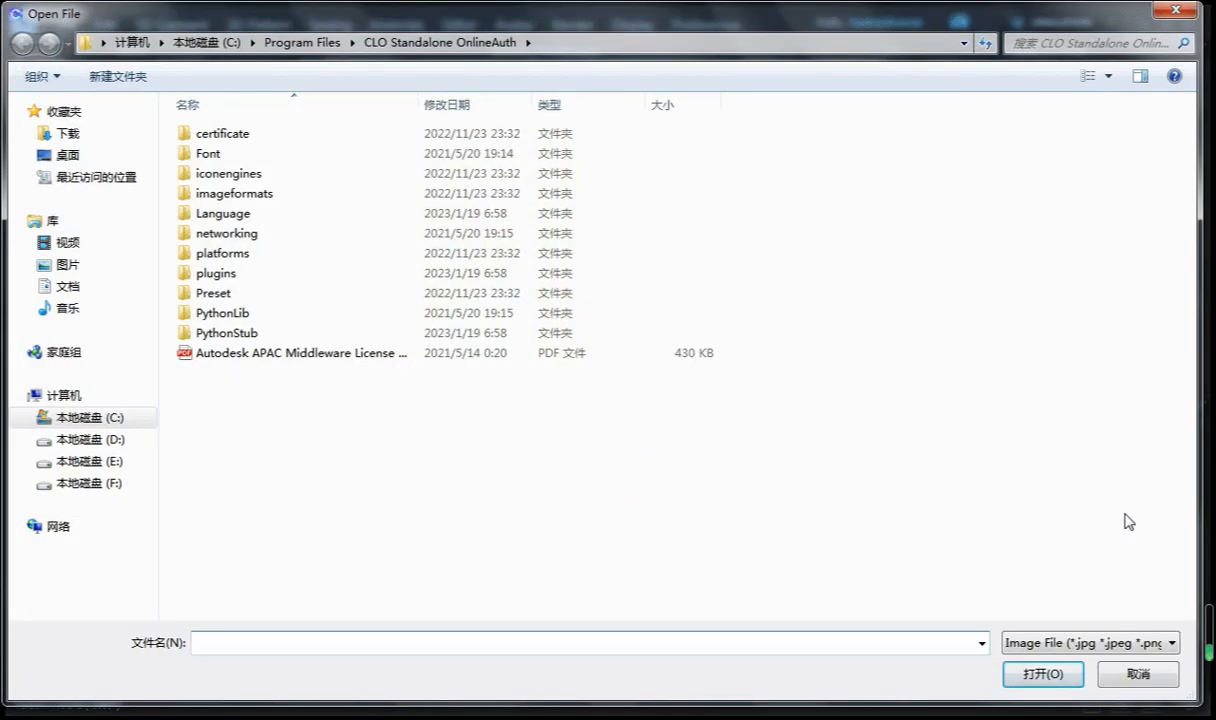
click(1175, 10)
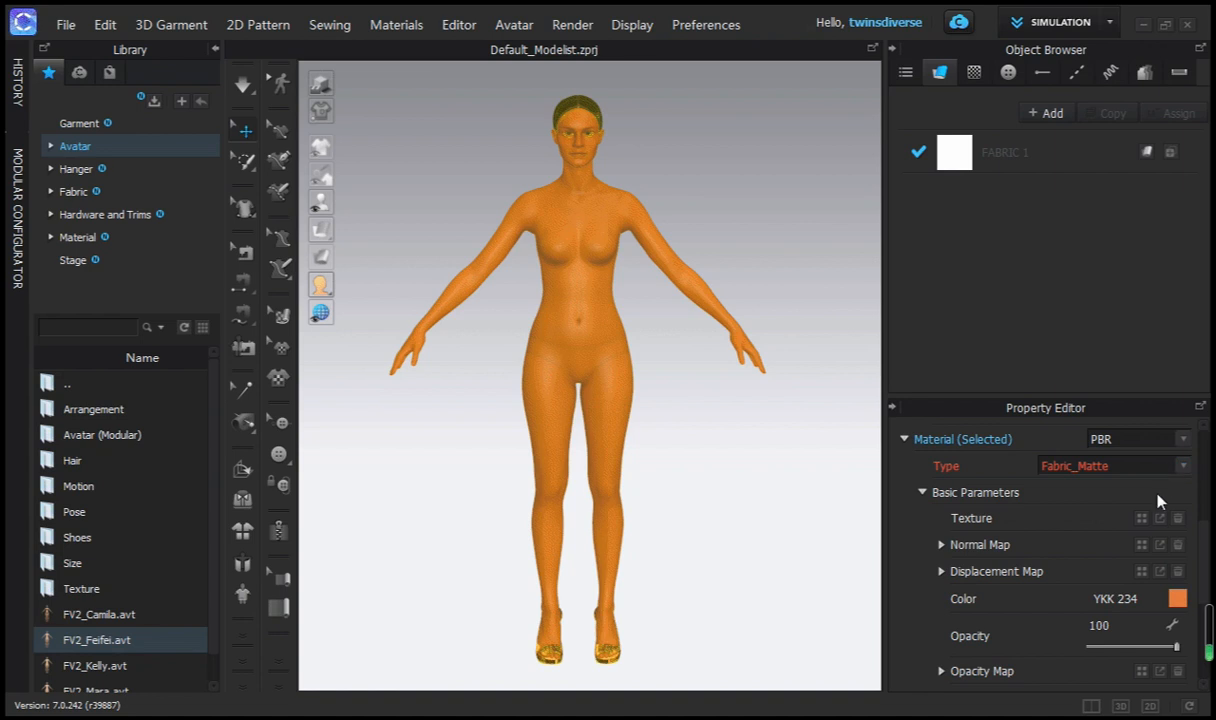
click(1177, 520)
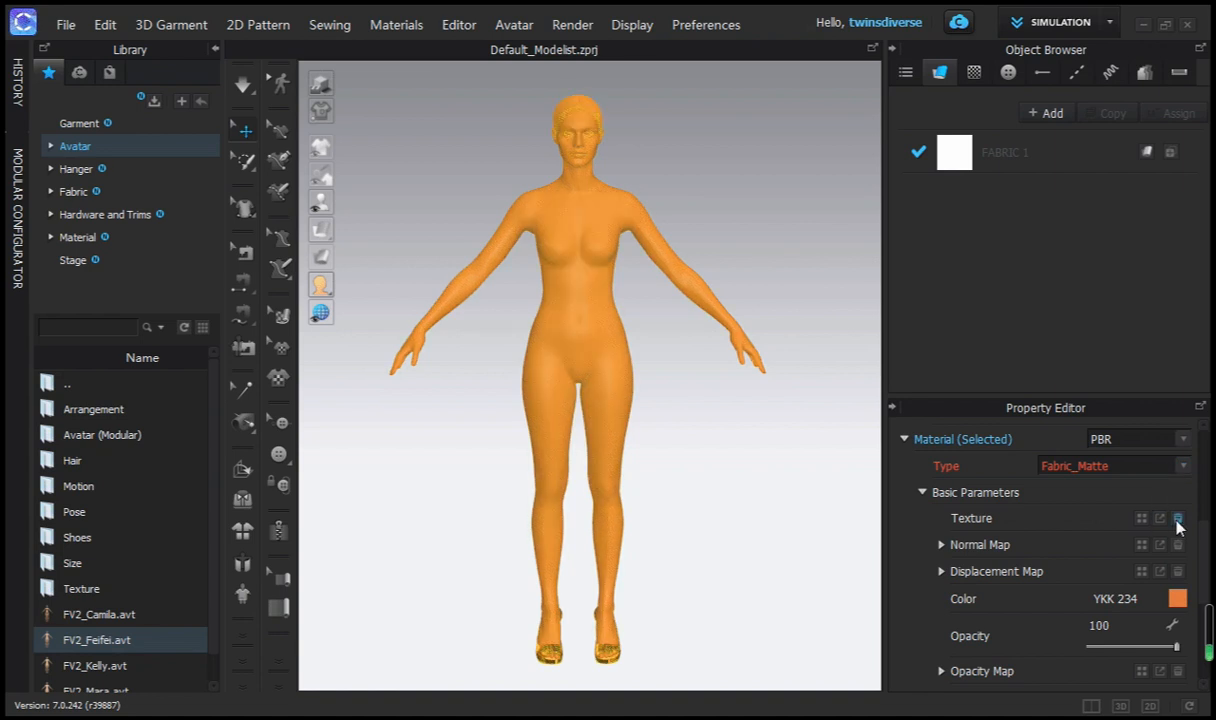
Apply the black-and-white tiger face print from the fabrics folder on drive F as the whole avatar's texture, then clear the selection
click(1141, 518)
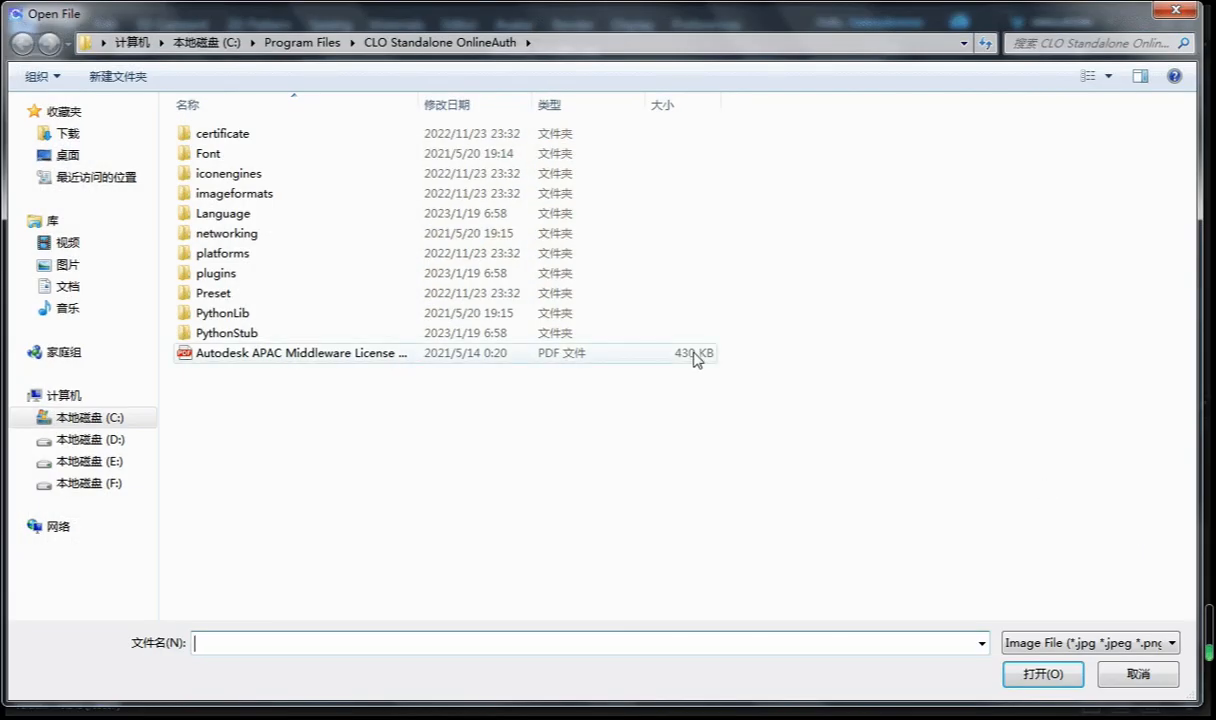
click(107, 482)
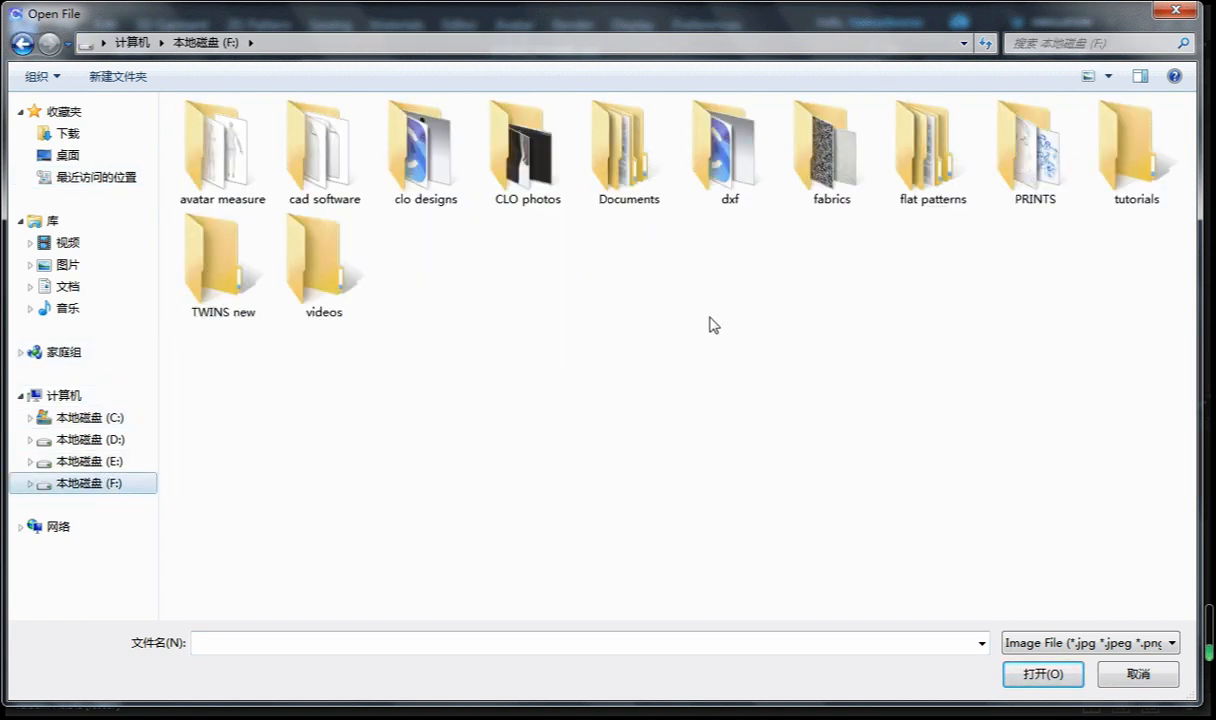
double_click(840, 170)
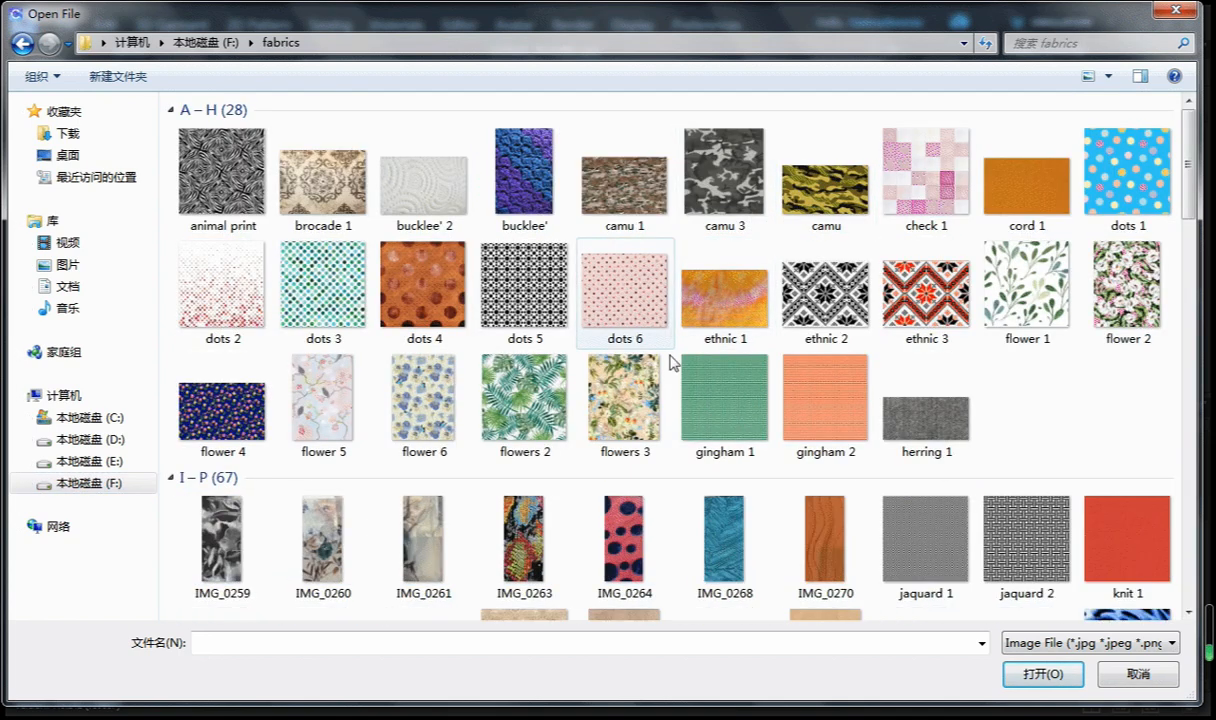
scroll(700, 340, down, 10)
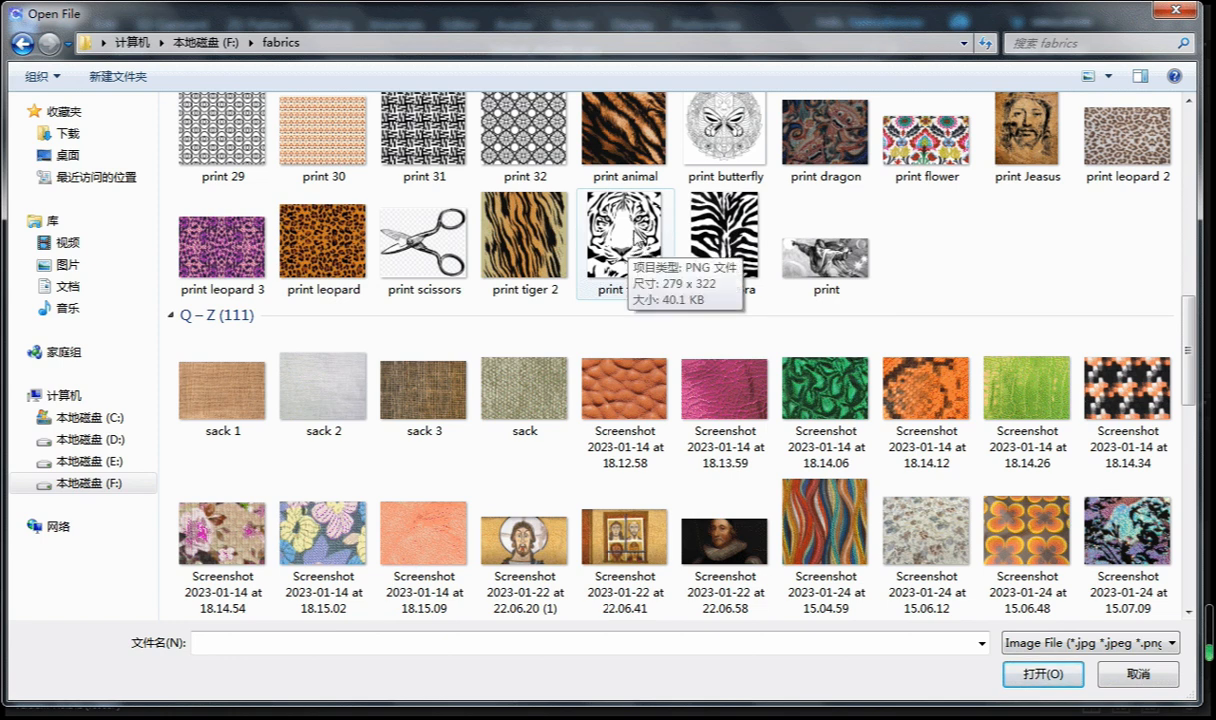
double_click(628, 240)
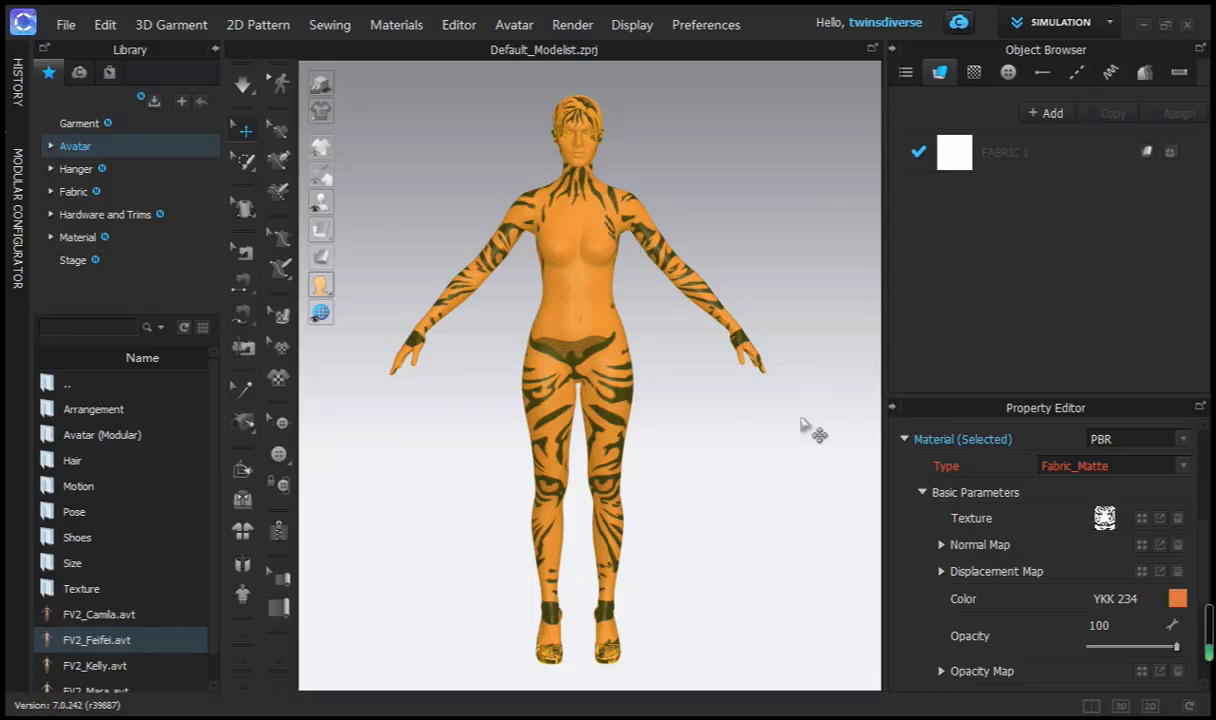
right_drag(748, 424, 772, 427)
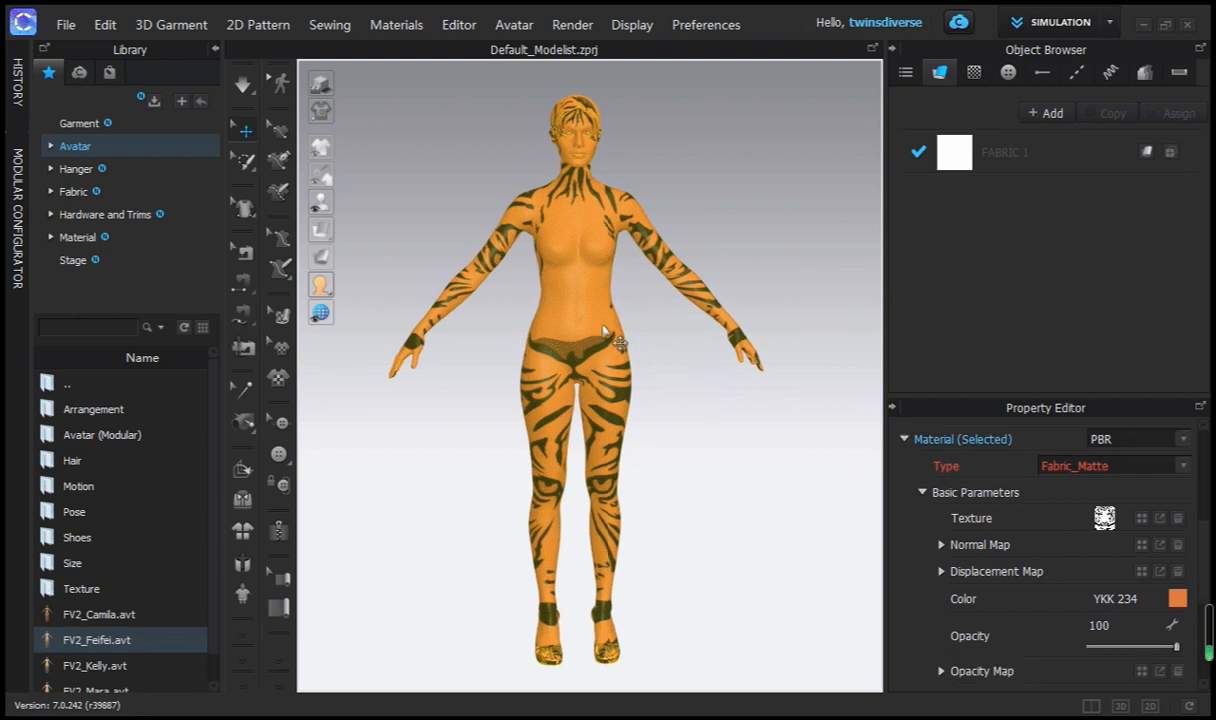
click(794, 433)
Delete the tiger texture from the avatar's face only and clear the selection
click(582, 145)
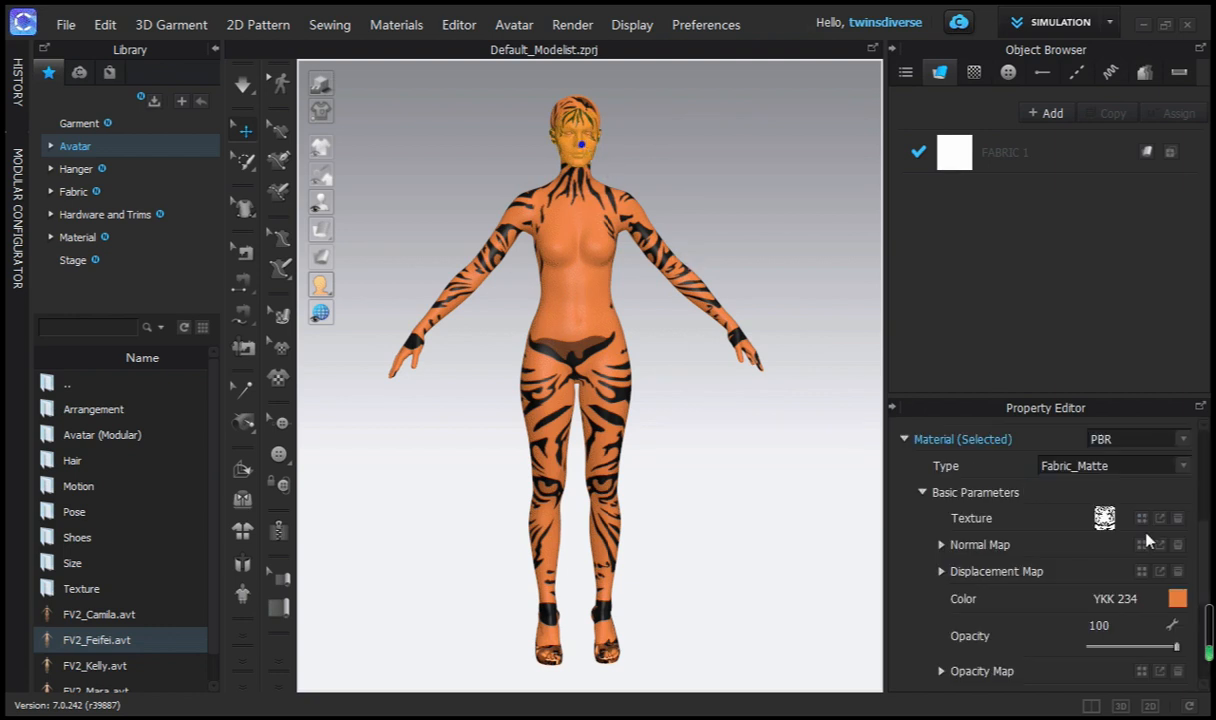
click(1178, 518)
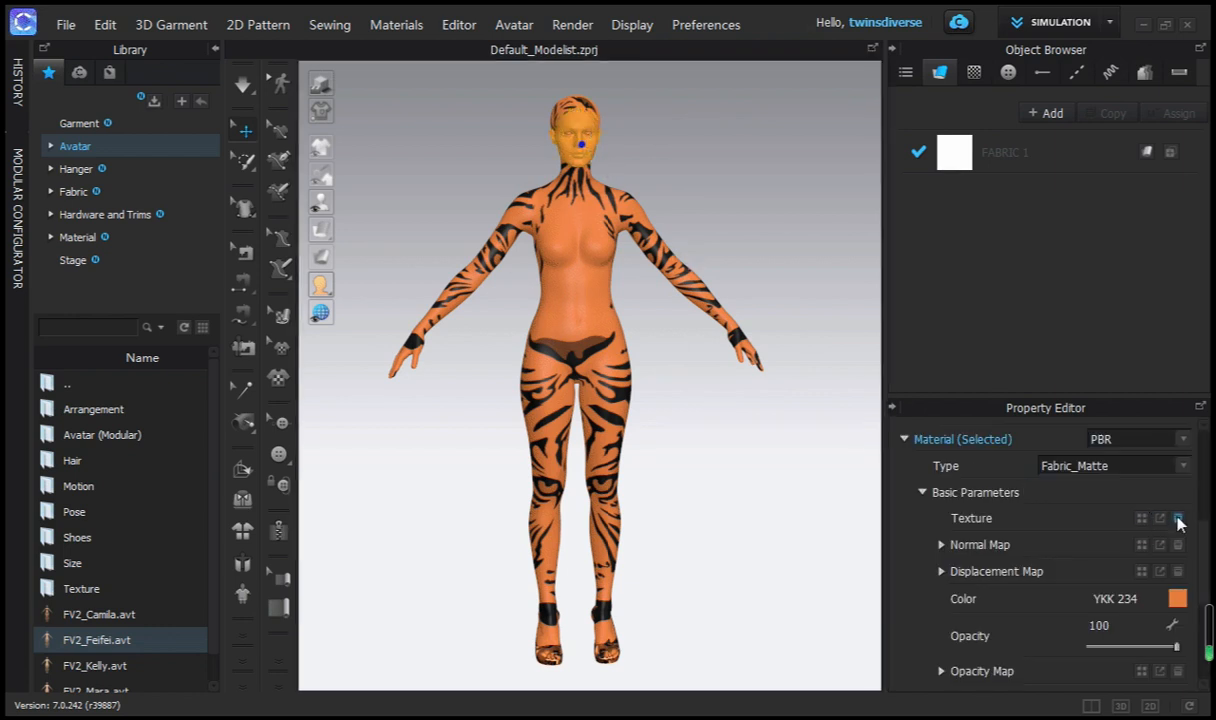
click(790, 442)
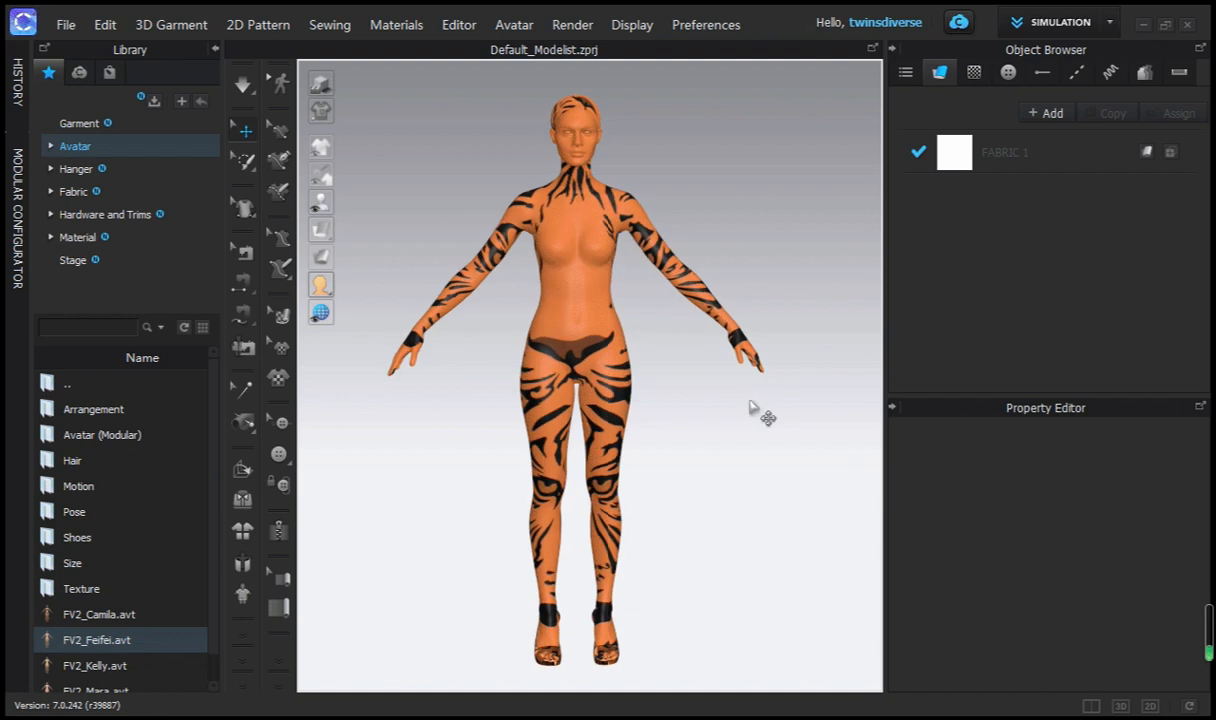
Set the avatar's hair material color to yellow YKK 001 from the YKK Global Colors palette and clear the selection
right_drag(687, 354, 528, 327)
click(585, 112)
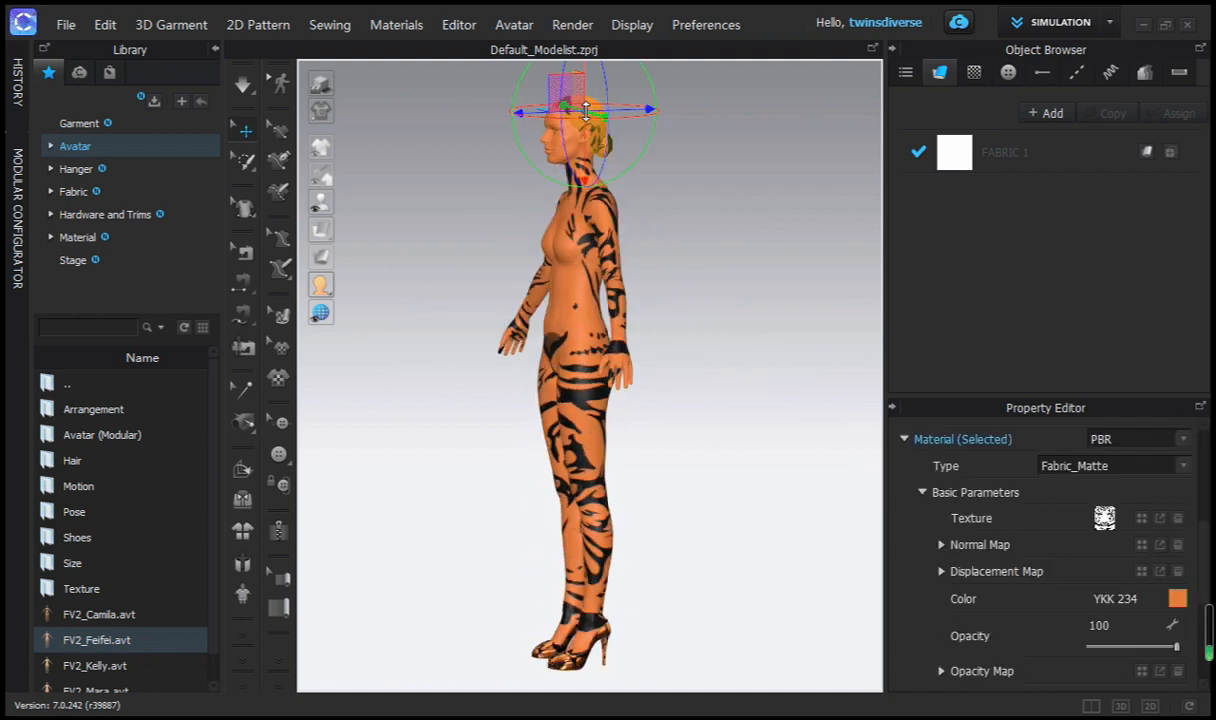
click(1177, 598)
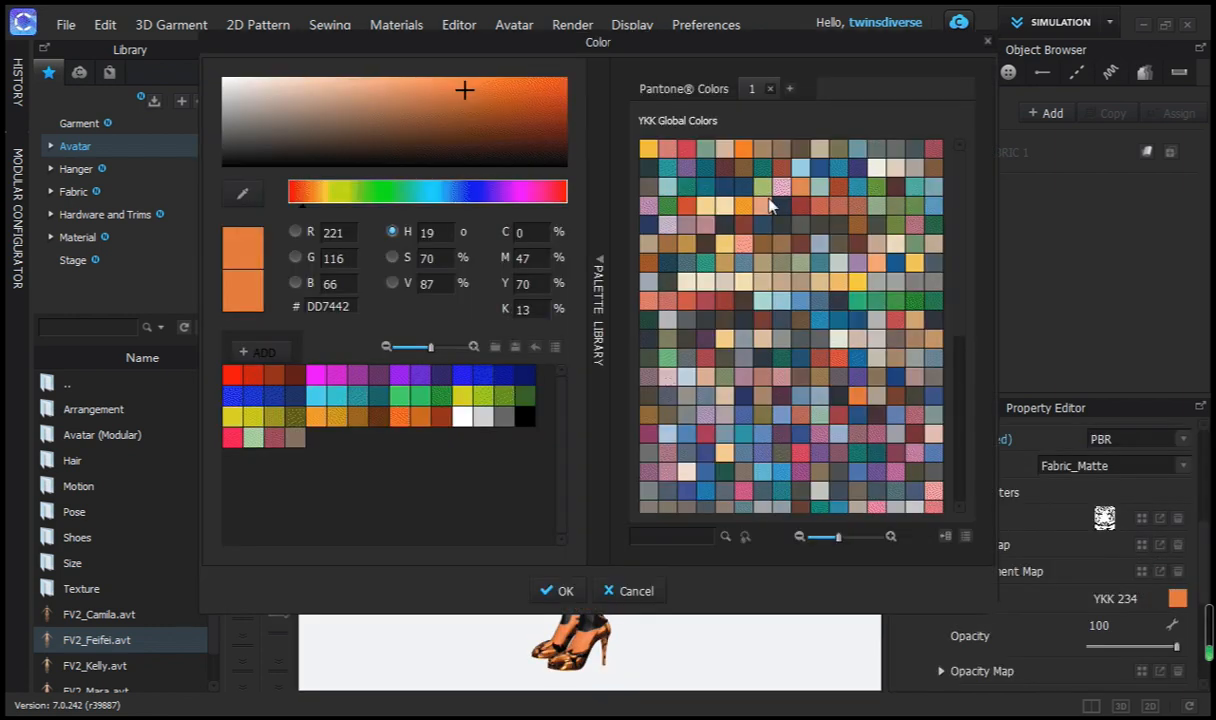
click(648, 150)
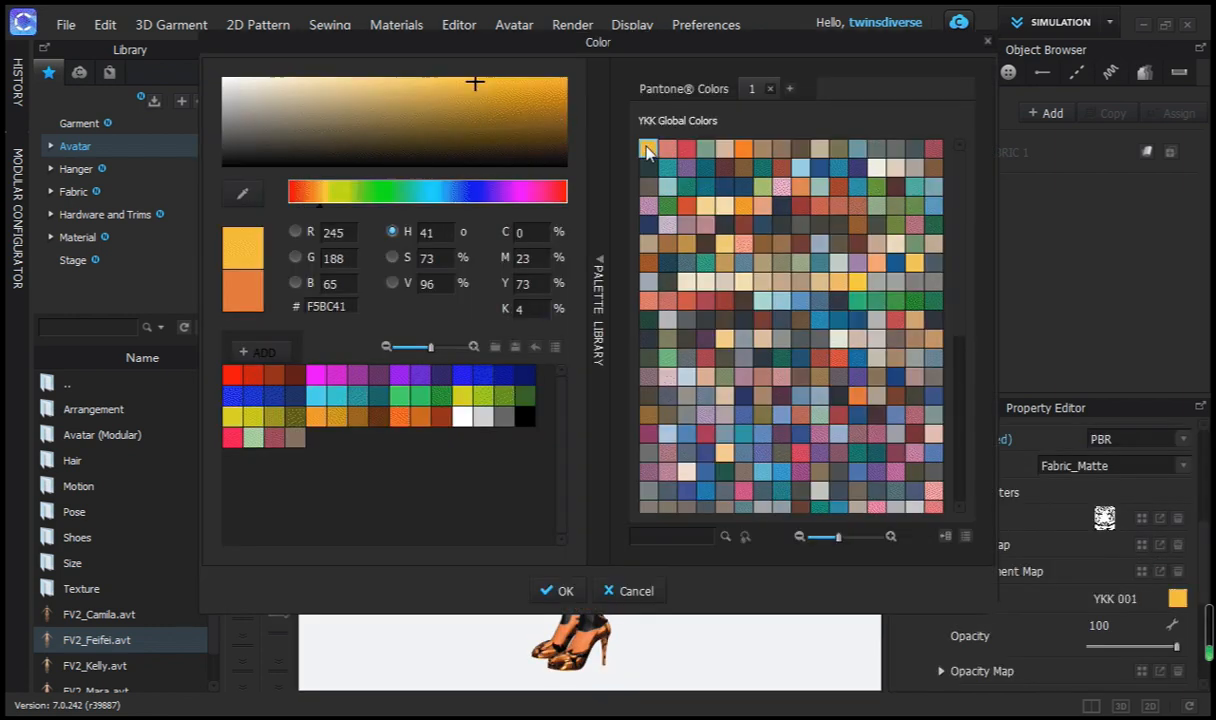
click(566, 592)
click(653, 597)
right_drag(638, 575, 688, 570)
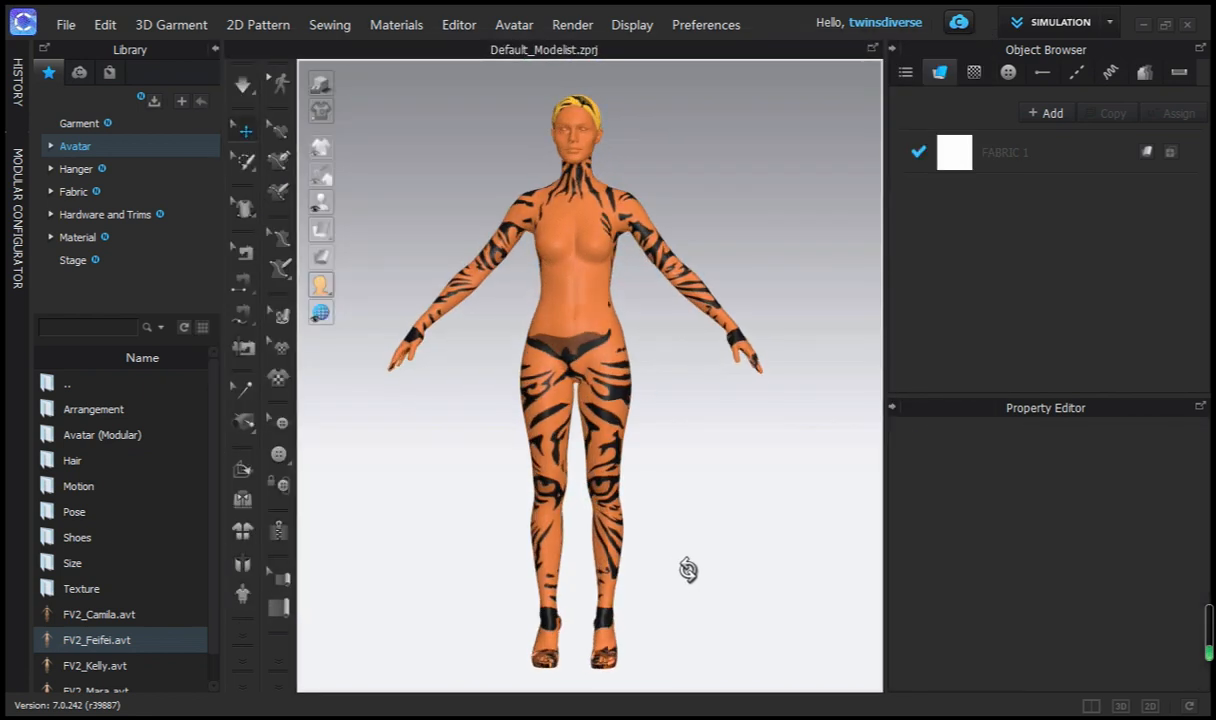
Replace the hair's tiger texture with the dots 1 image from the fabrics folder on drive F, then clear the selection
right_drag(716, 447, 635, 458)
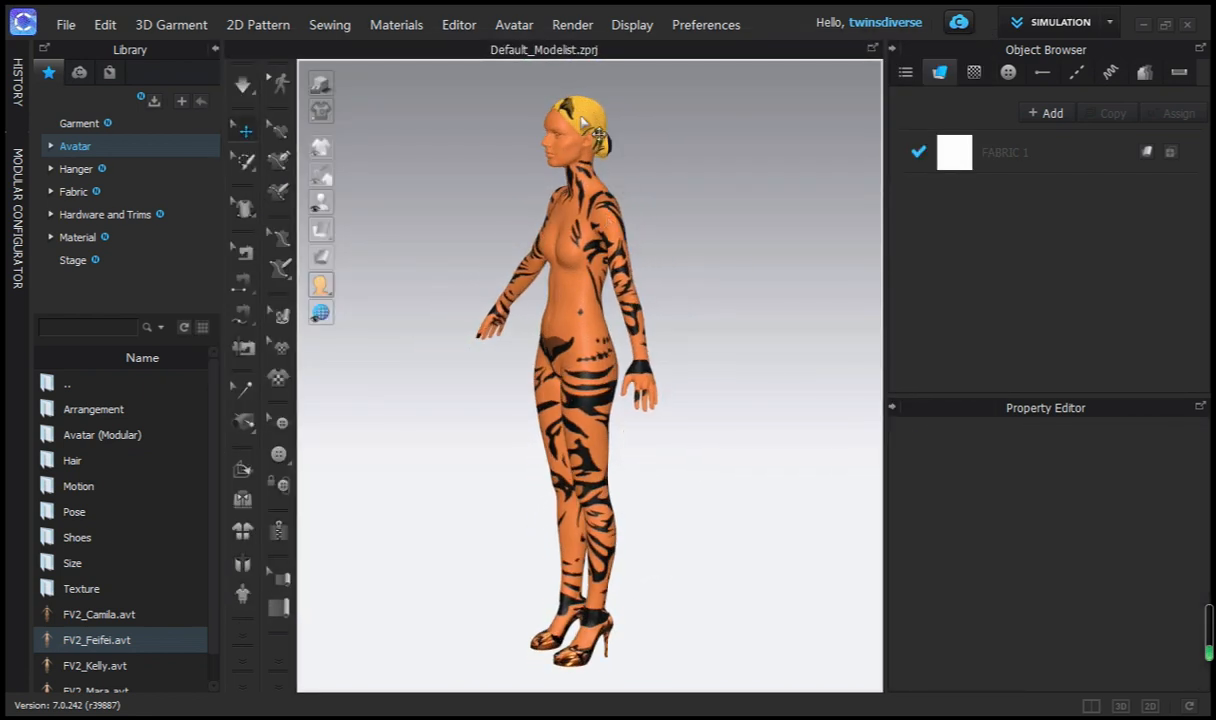
click(581, 121)
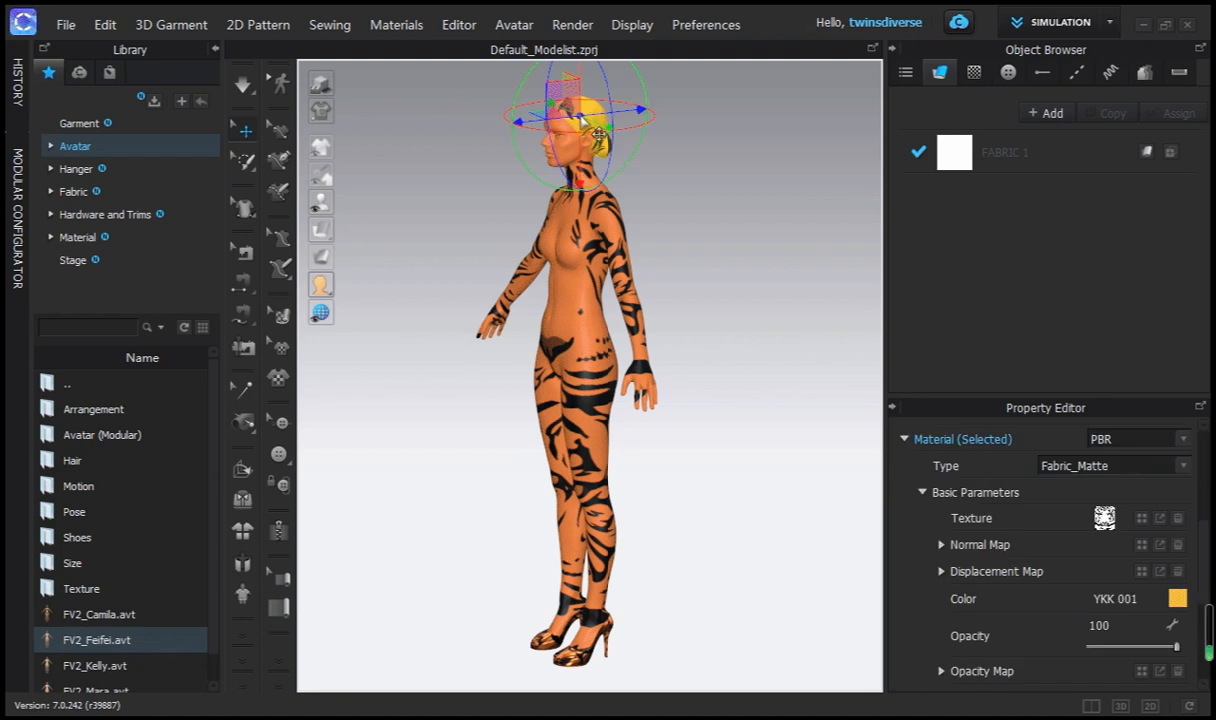
click(1179, 520)
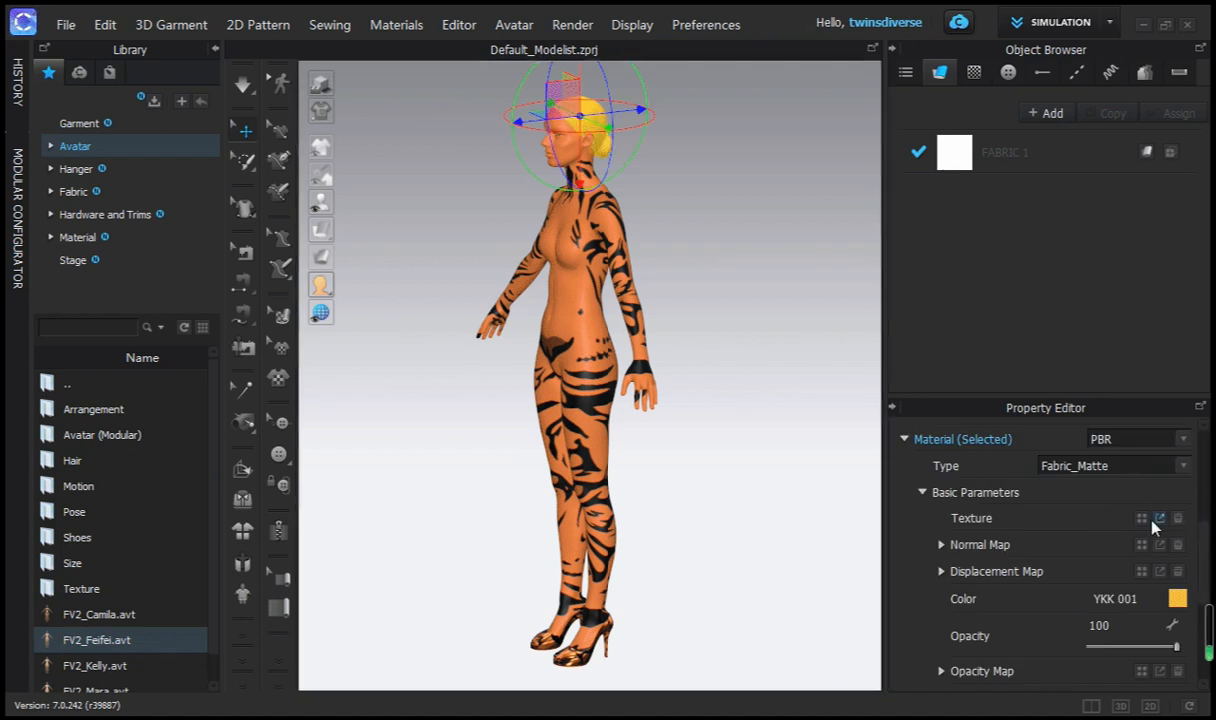
click(1159, 519)
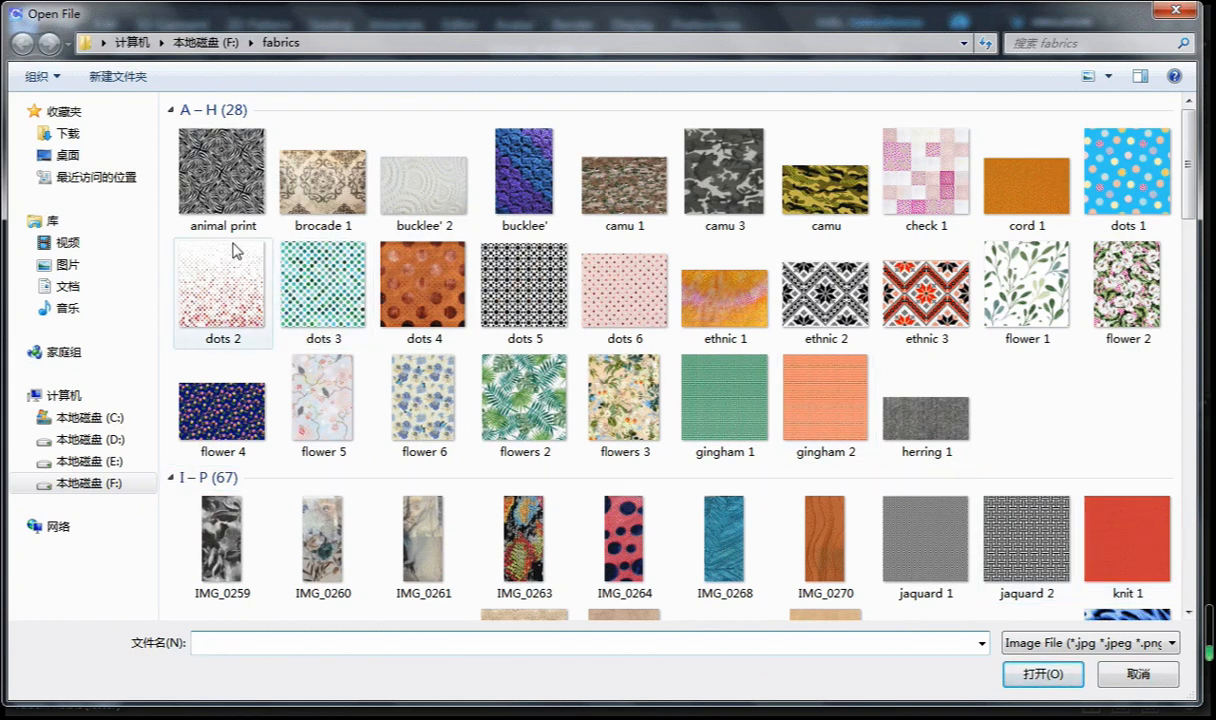
double_click(1054, 160)
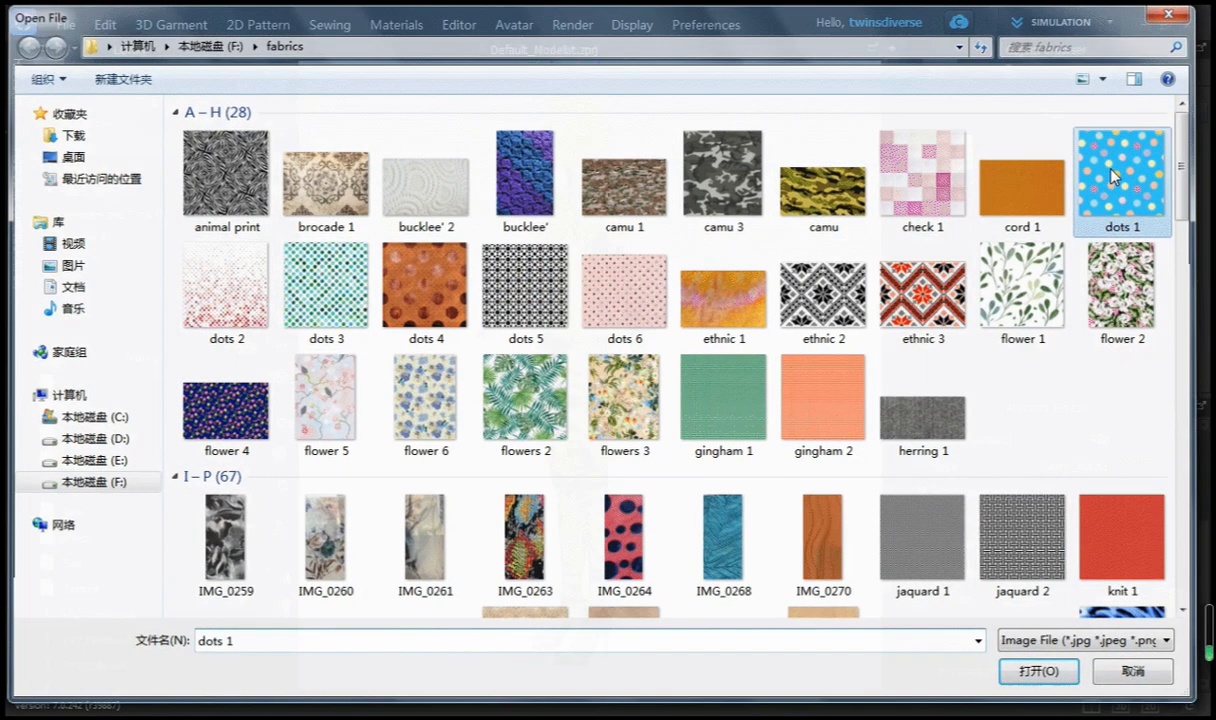
click(787, 296)
right_drag(383, 353, 533, 340)
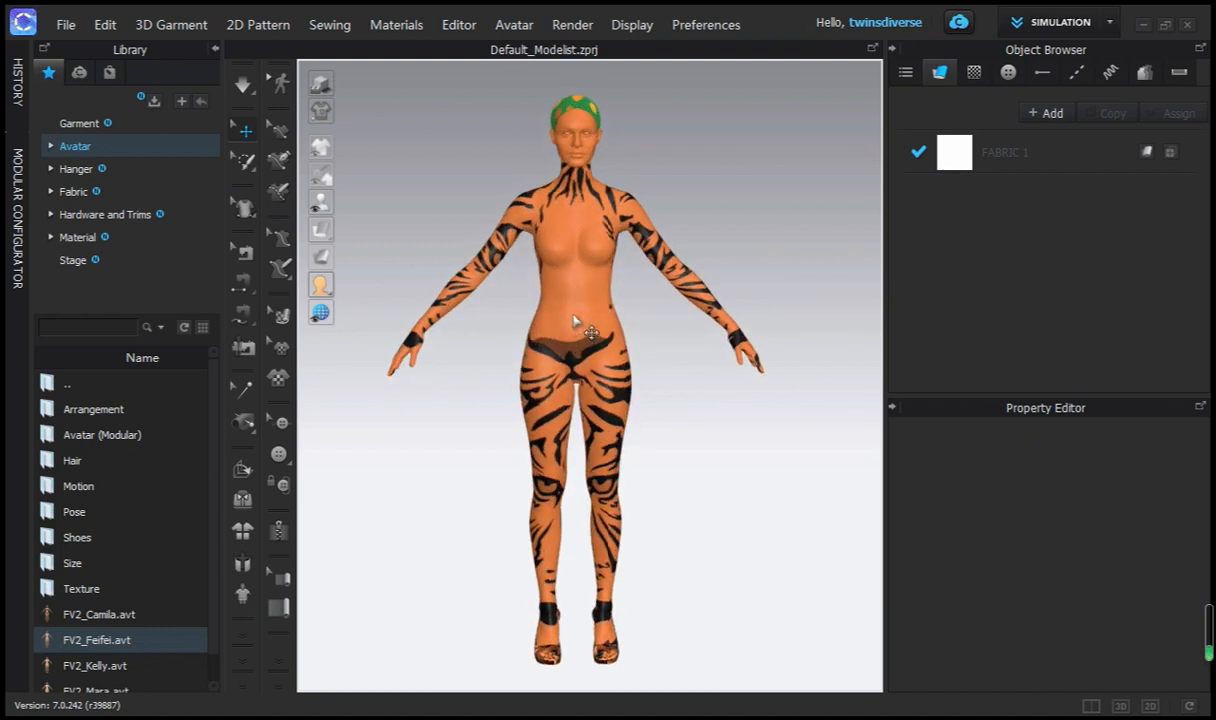
Select the whole avatar including the hair, delete its material texture, and clear the selection
click(575, 321)
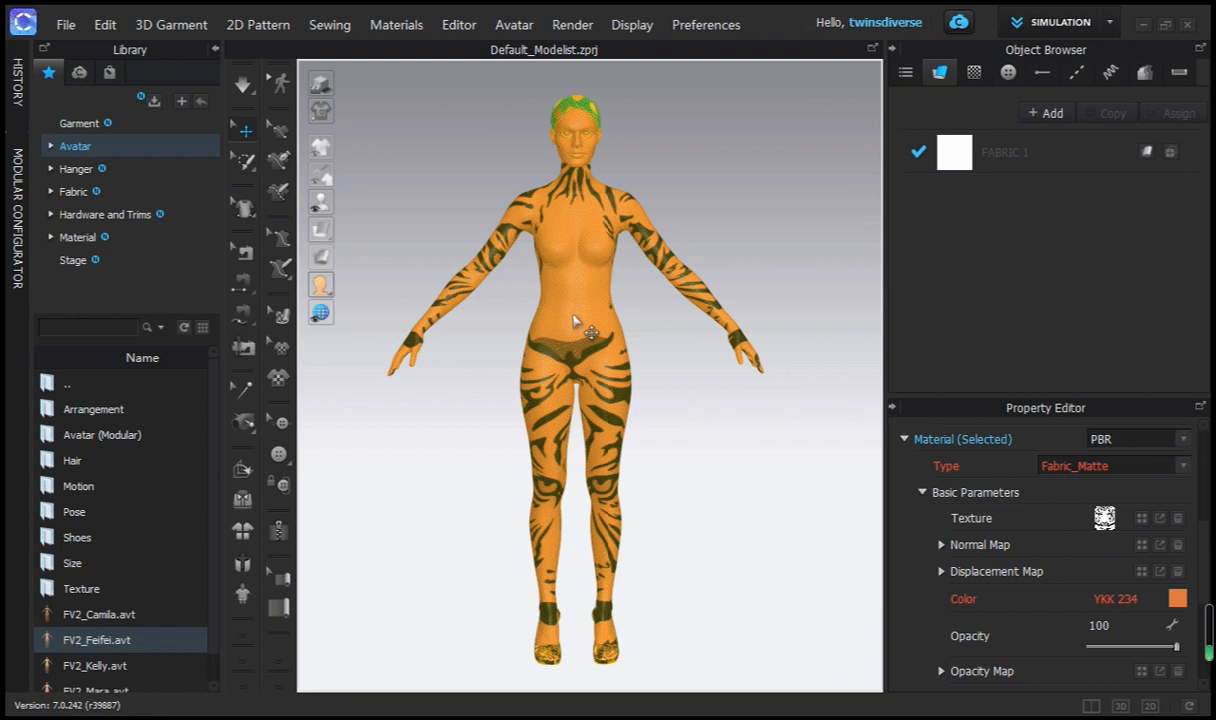
click(1178, 518)
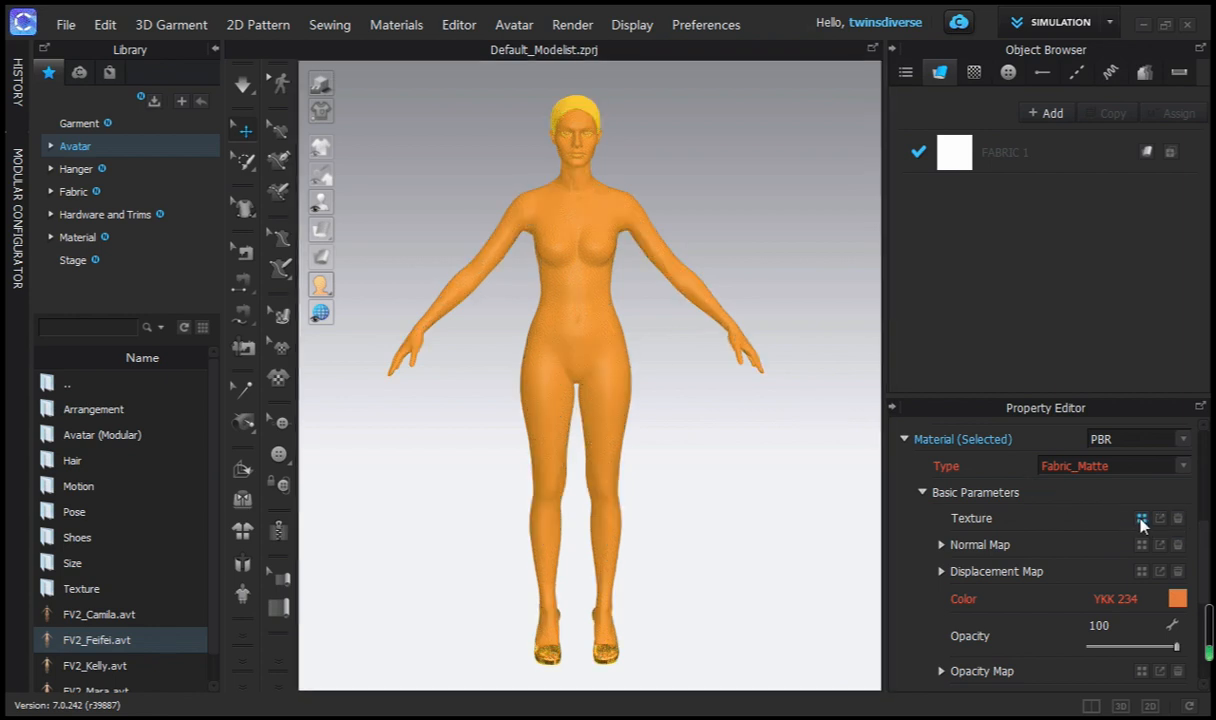
click(847, 530)
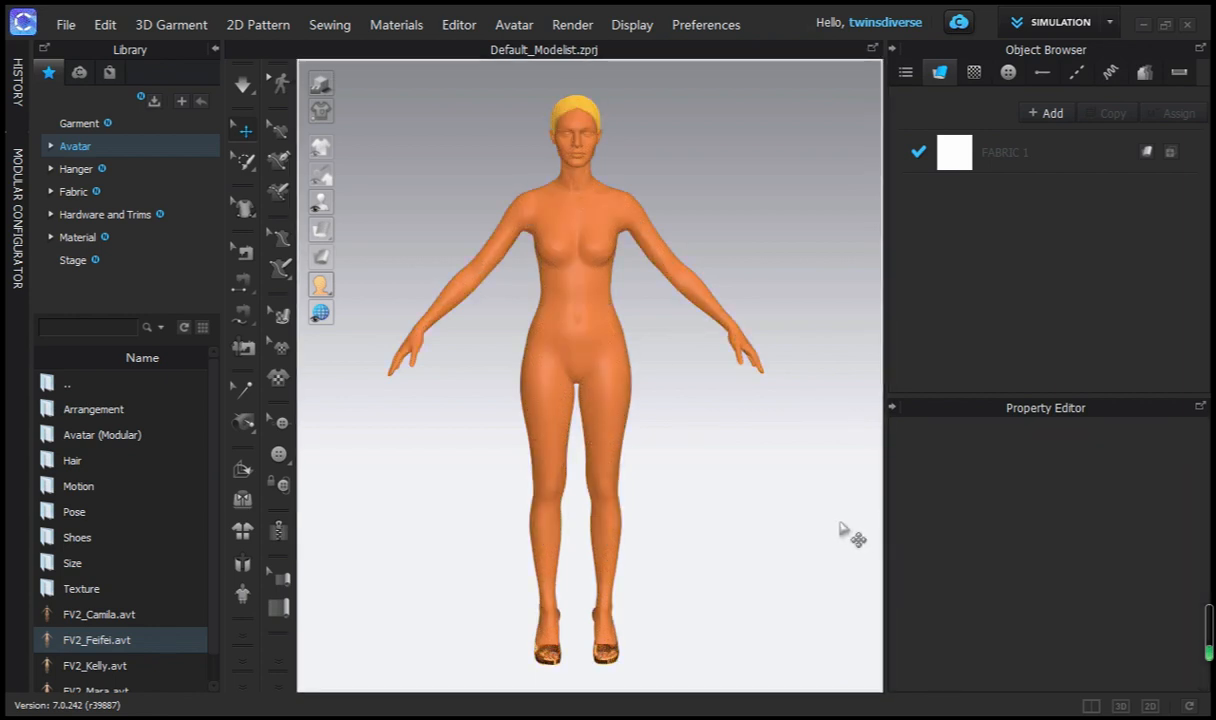
Set the torso's material color to Gray 2 (666666) and clear the selection
click(597, 305)
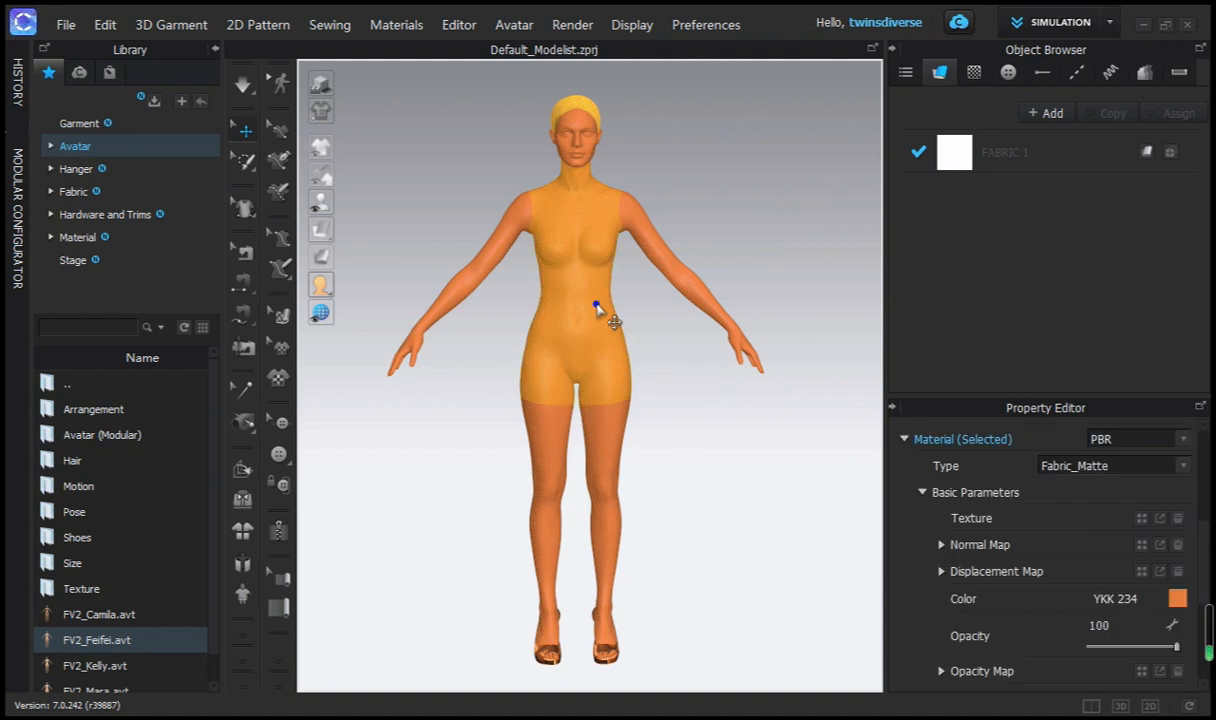
click(1177, 598)
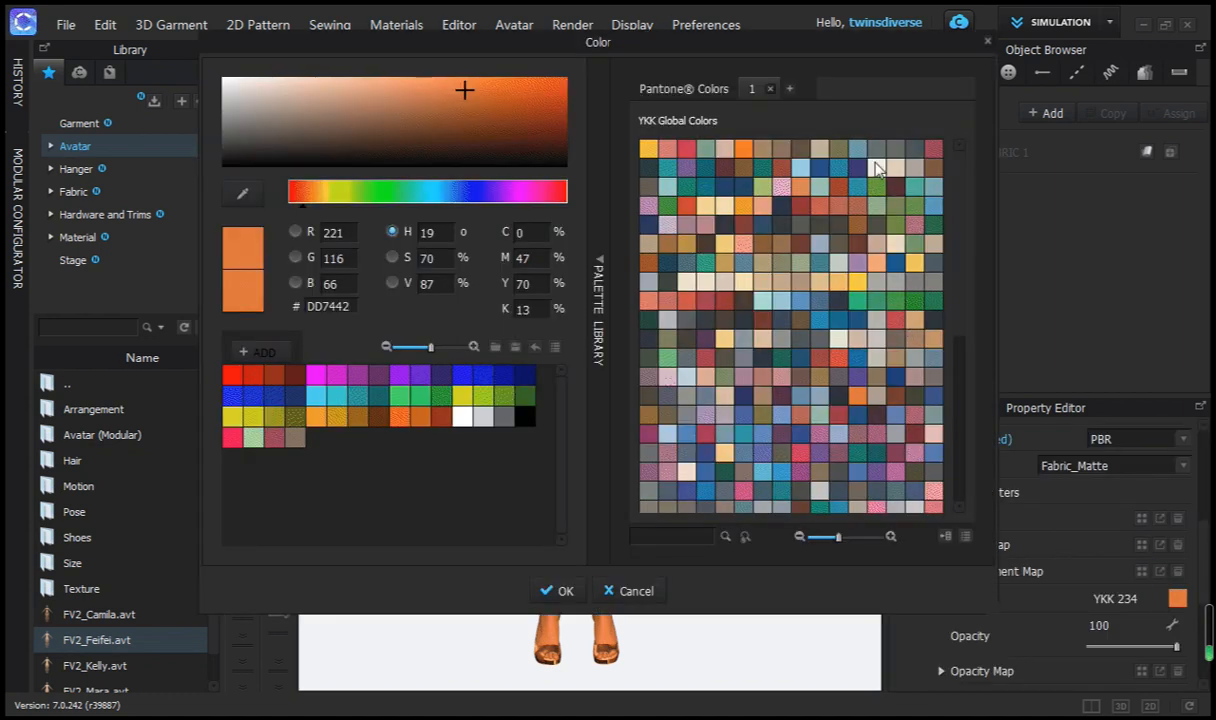
drag(817, 44, 882, 261)
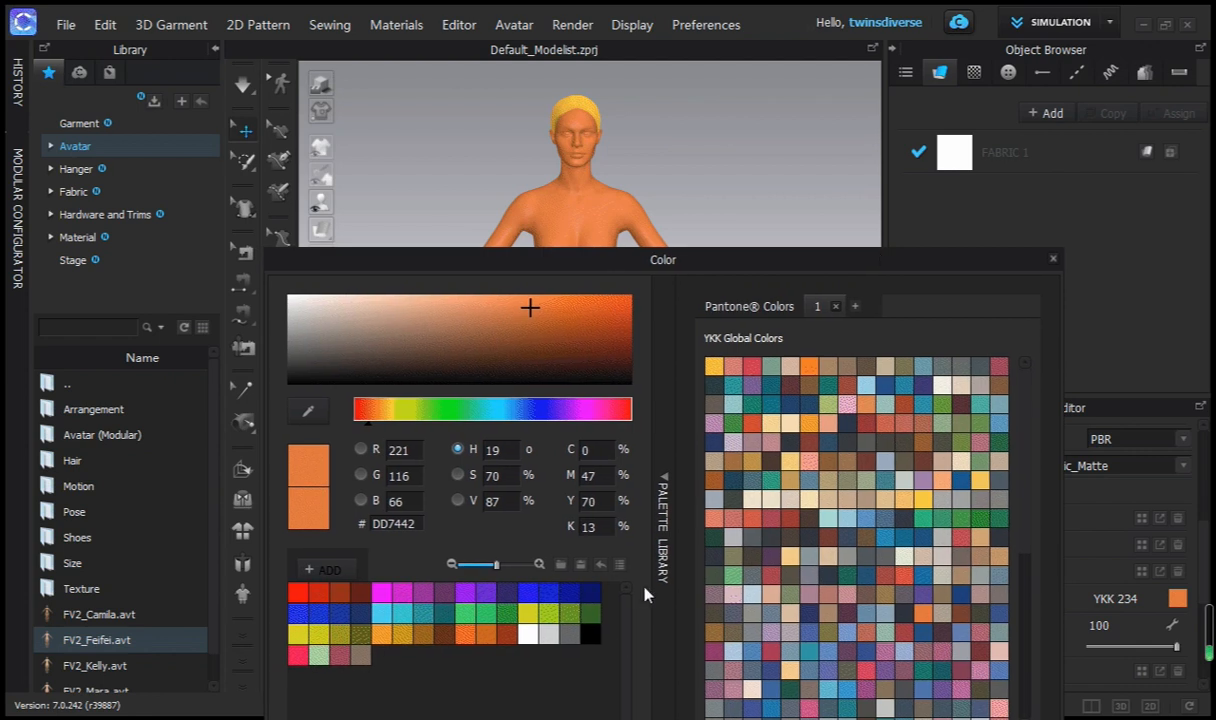
click(567, 633)
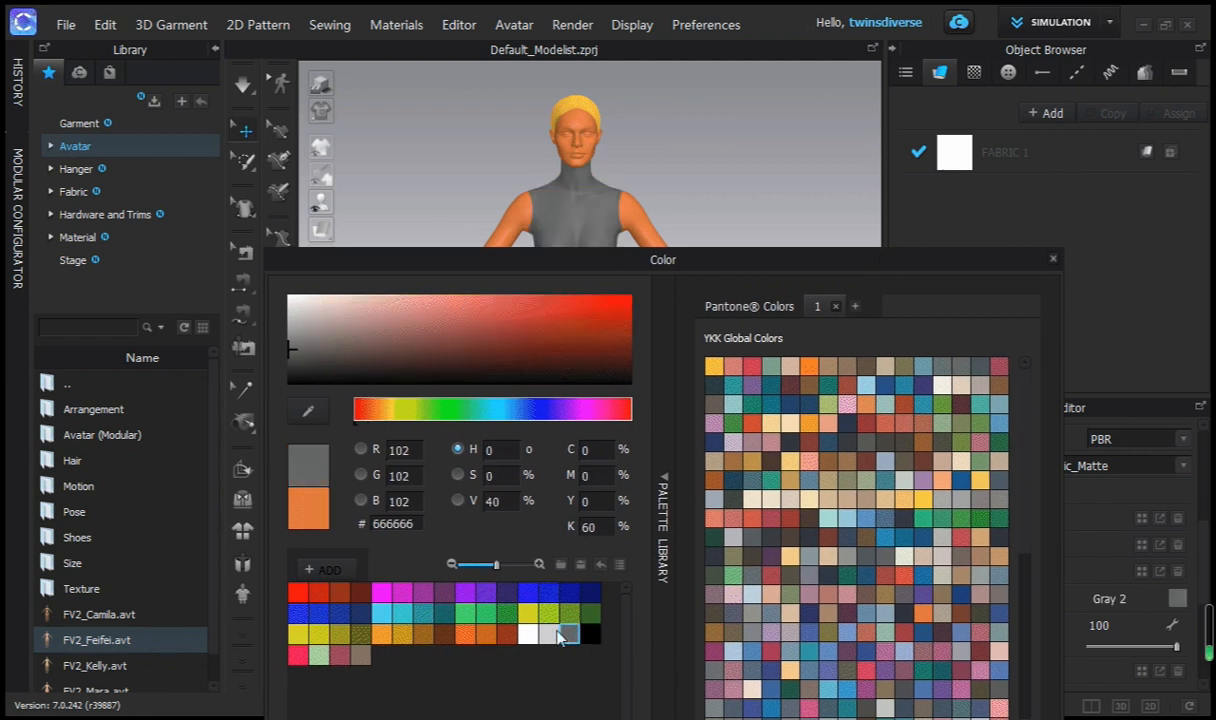
drag(703, 262, 966, 67)
click(890, 615)
right_drag(760, 592, 725, 579)
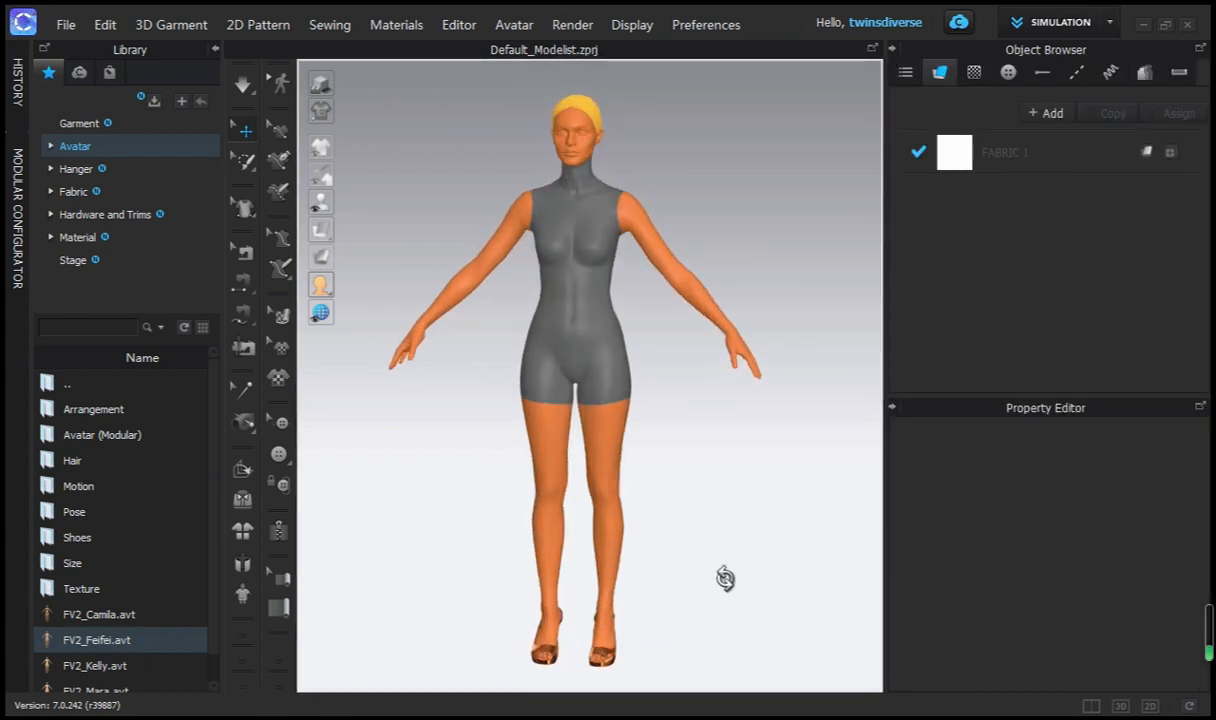
Set the avatar's face material color to White and clear the selection
click(571, 139)
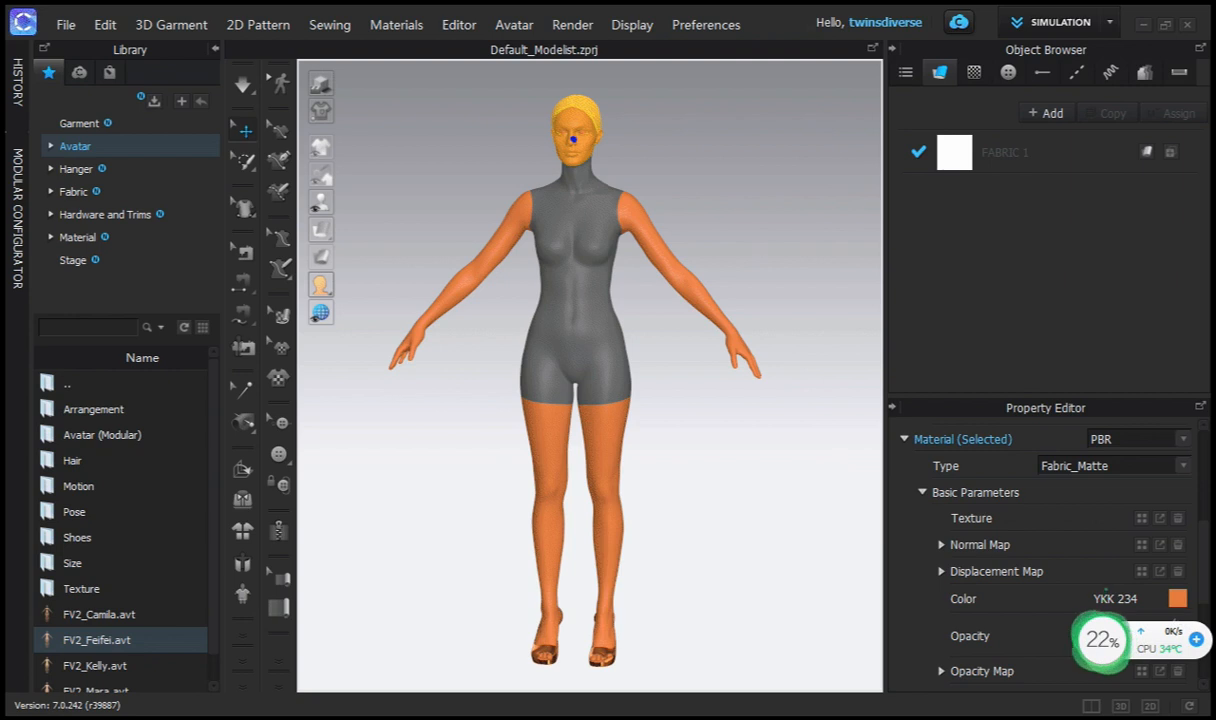
click(1177, 598)
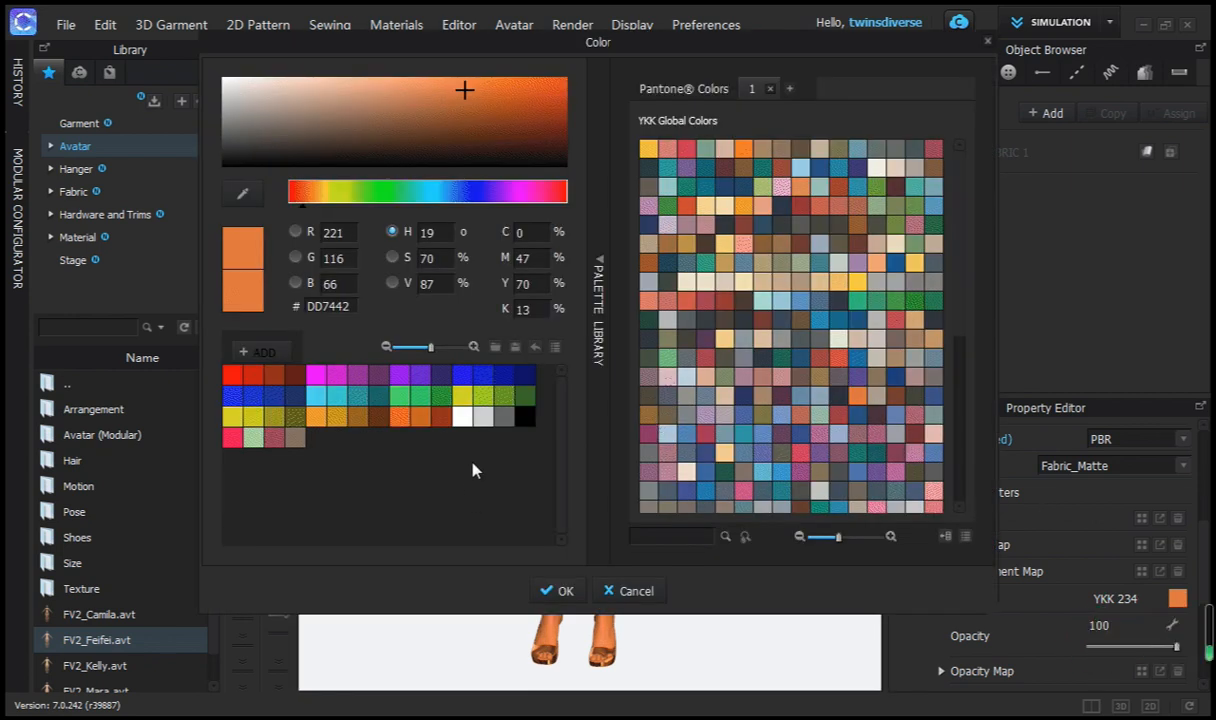
click(461, 416)
click(559, 592)
click(660, 575)
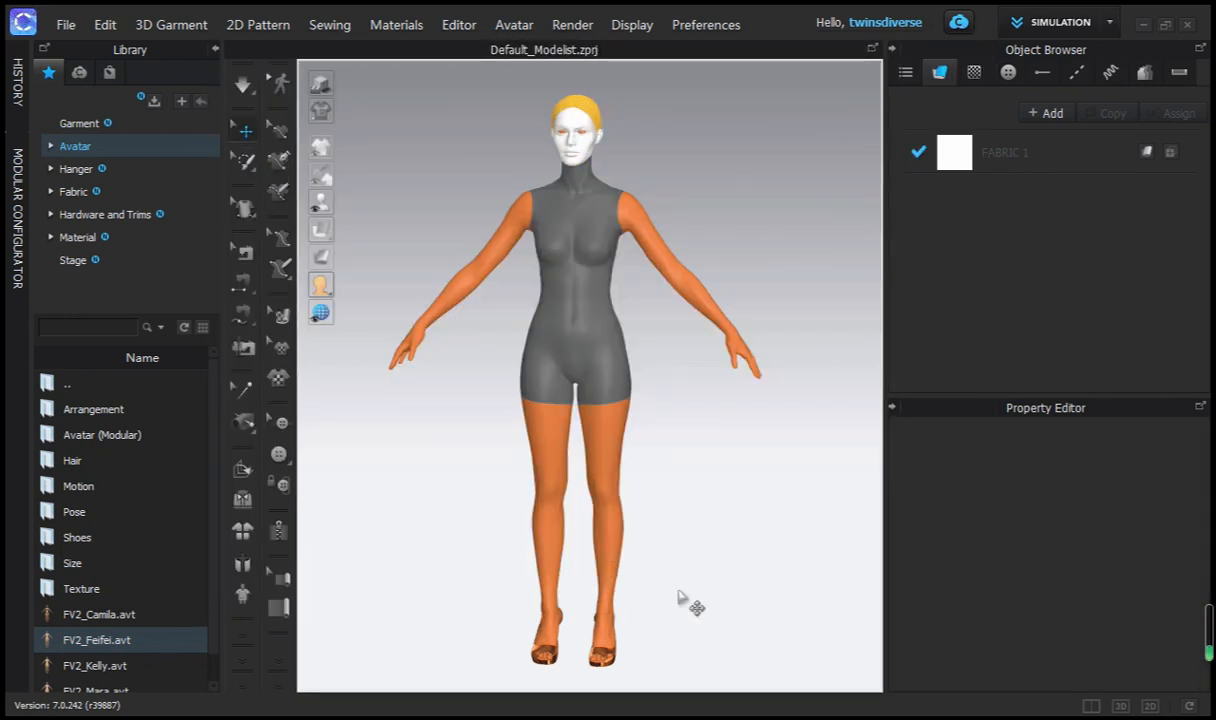
Restore the avatar's natural skin by choosing the first preset in its Skin Style options
click(552, 142)
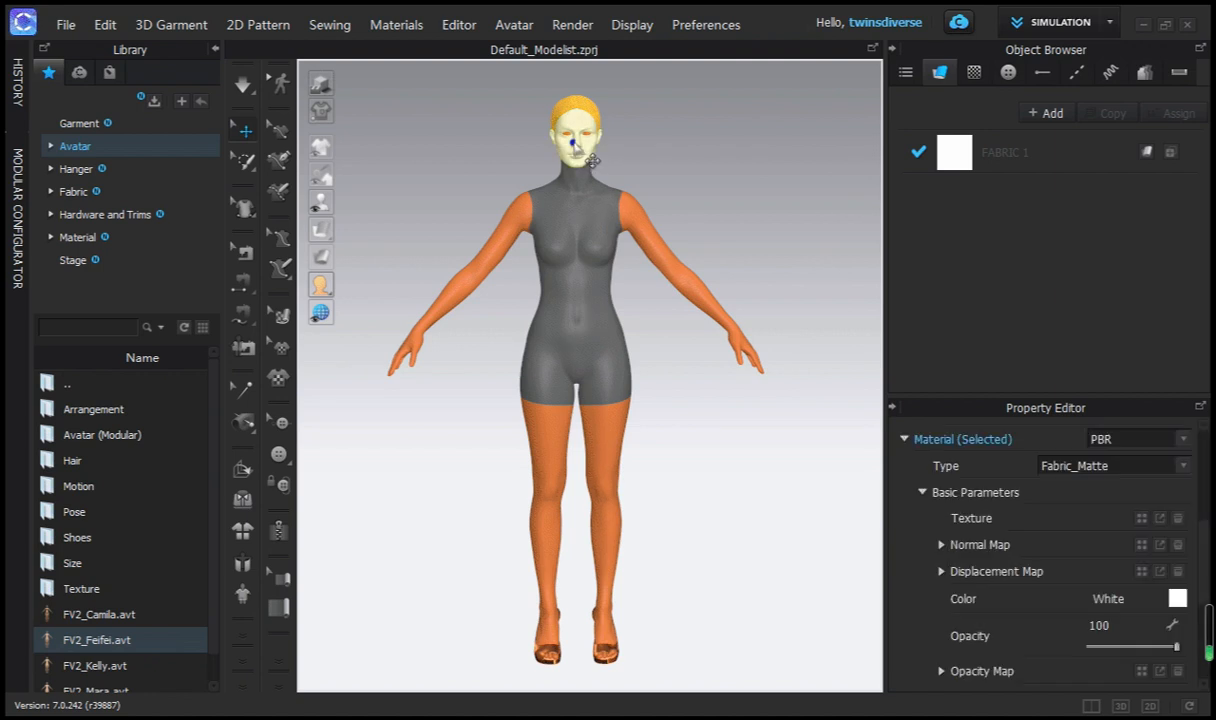
scroll(1153, 601, down, 2)
scroll(1153, 601, up, 5)
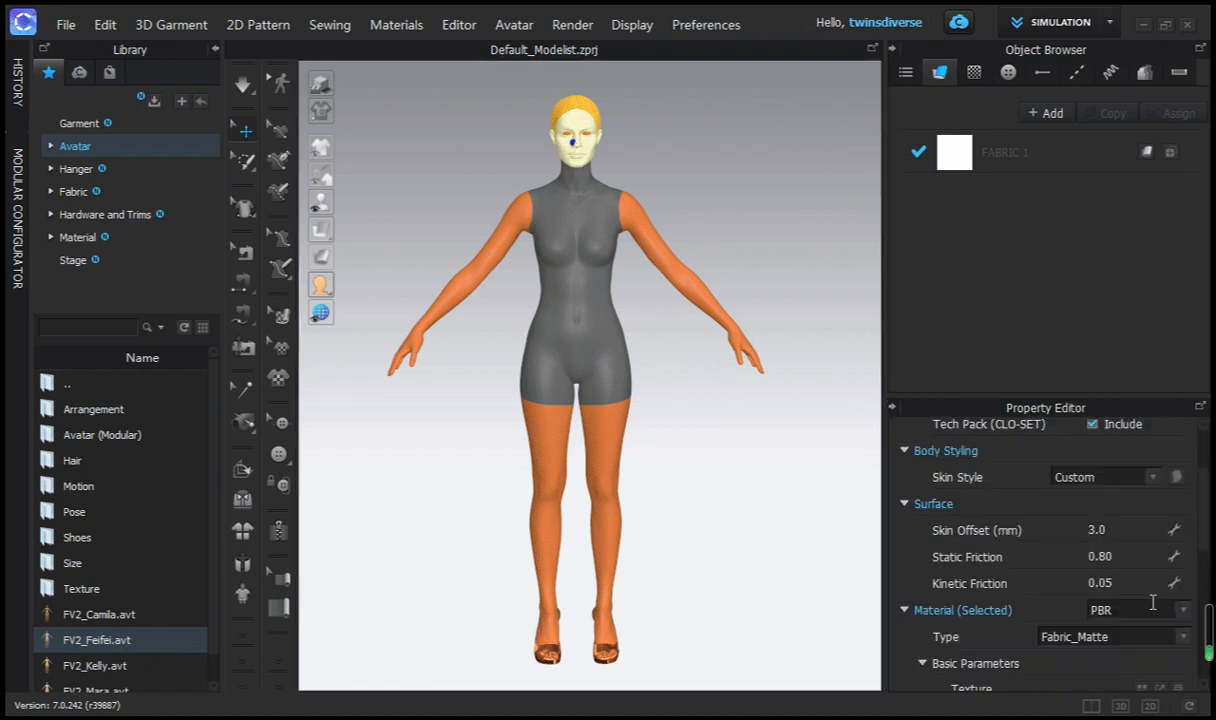
scroll(1153, 601, down, 1)
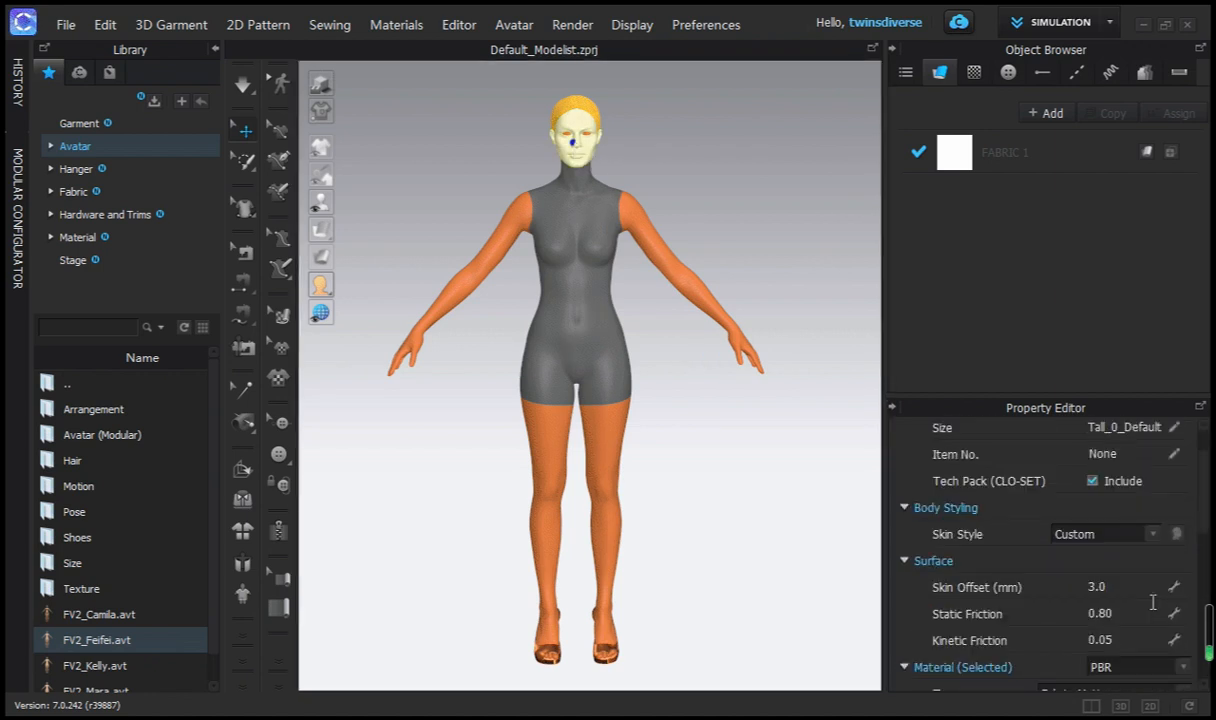
click(1150, 535)
click(1107, 558)
scroll(1152, 551, down, 2)
scroll(1156, 552, down, 1)
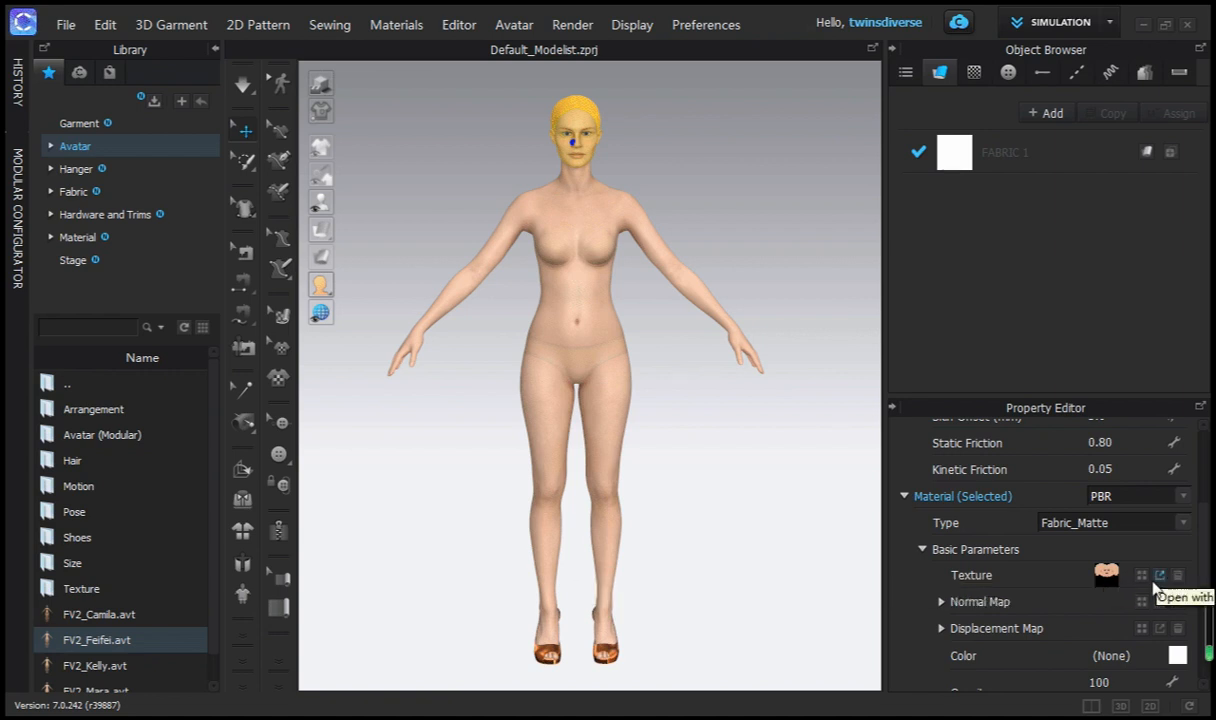
Apply the eyelash image from the 1.Mara preset textures folder as the texture of the avatar's face
click(1141, 577)
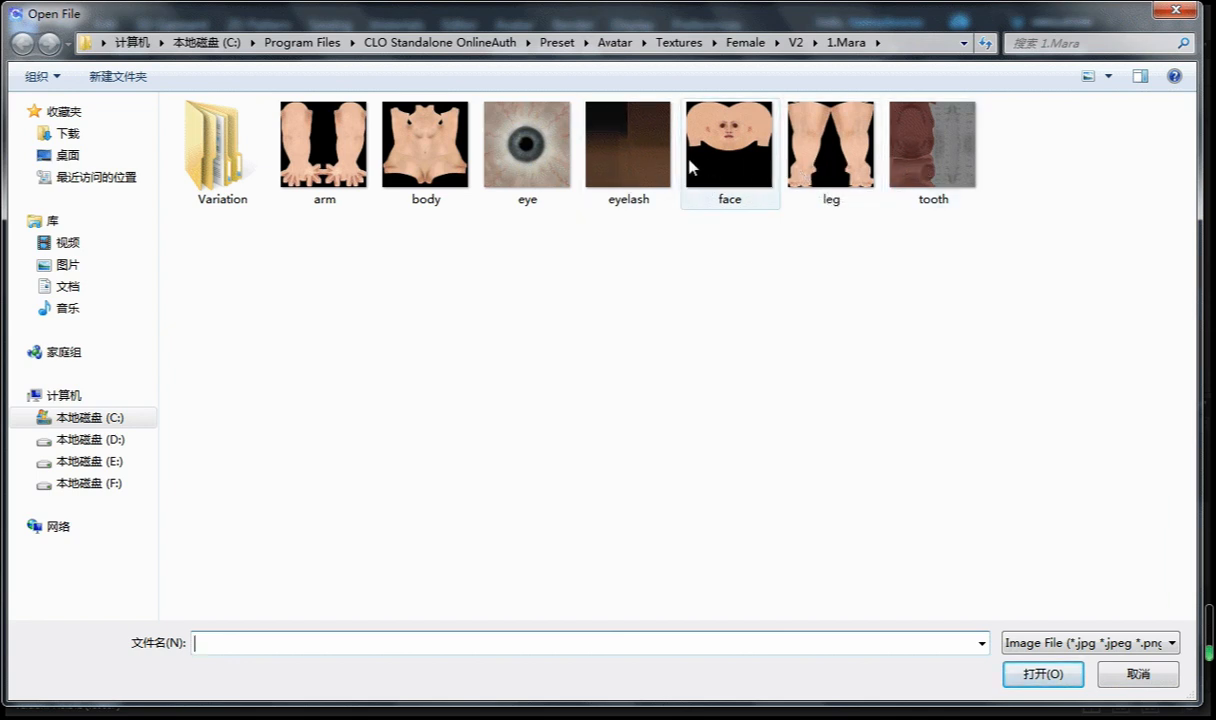
click(621, 167)
double_click(621, 167)
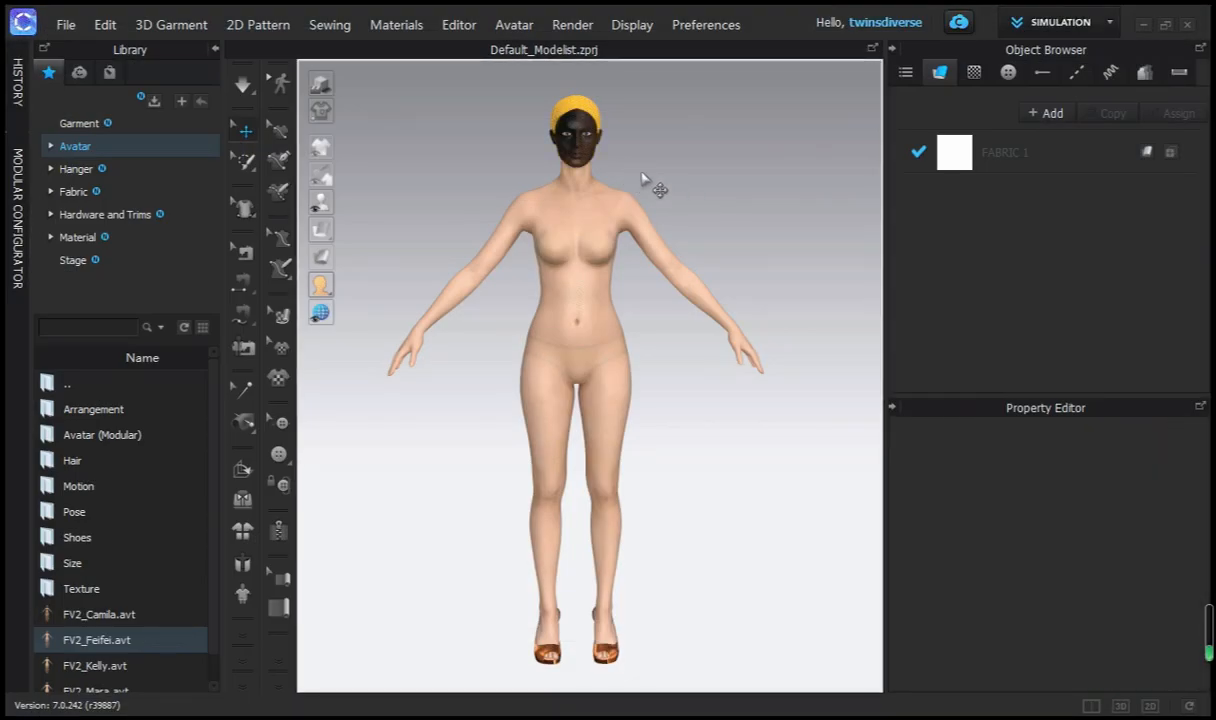
Replace the face texture with the arm image from the 1.Mara folder and clear the selection
click(588, 148)
click(1141, 576)
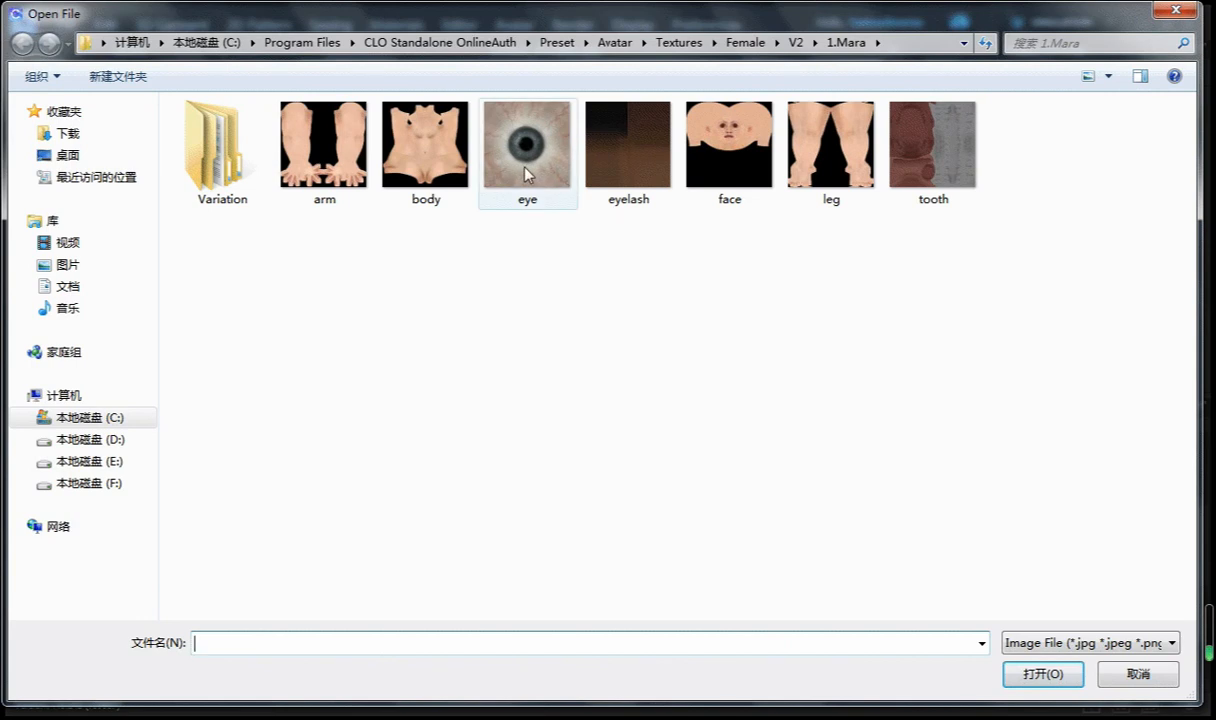
double_click(323, 150)
click(686, 206)
Replace the face texture with the eye image from the 1.Mara folder and clear the selection
click(570, 150)
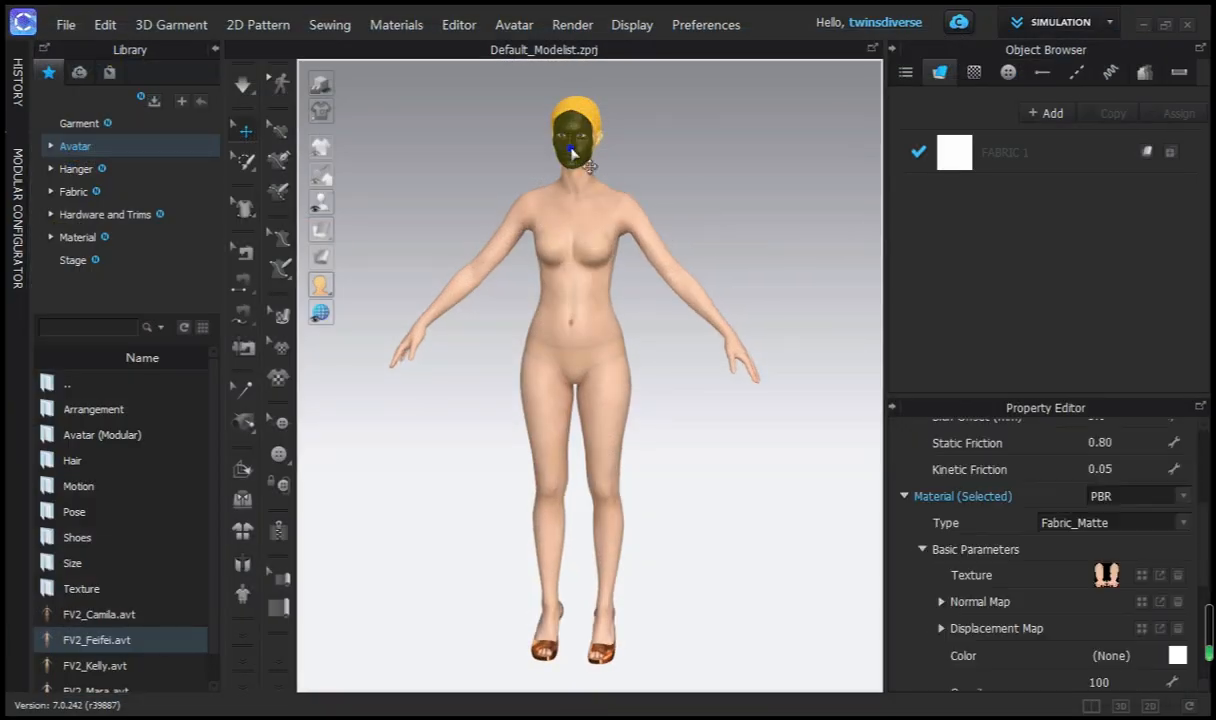
click(1141, 575)
click(490, 128)
double_click(495, 133)
click(714, 228)
right_drag(714, 228, 494, 206)
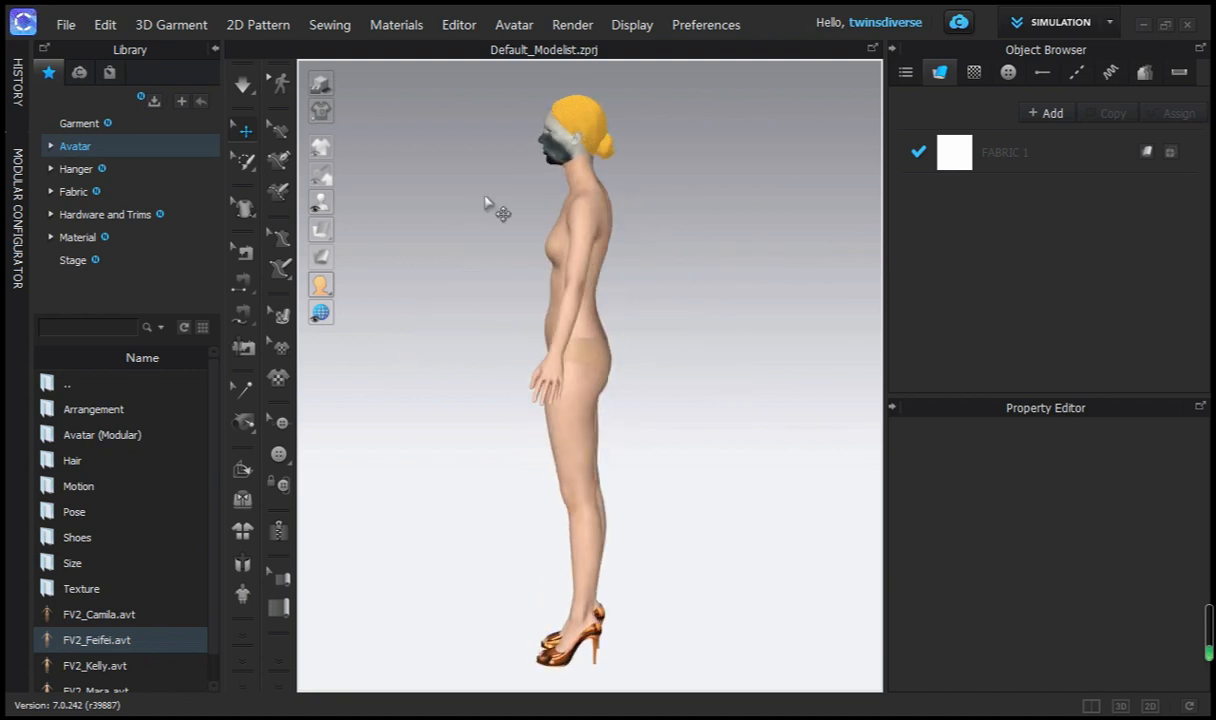
Select the avatar's hair and reapply the natural skin preset through Skin Style to restore the face
click(571, 129)
click(660, 226)
click(598, 117)
scroll(1118, 537, down, 1)
scroll(1118, 537, up, 4)
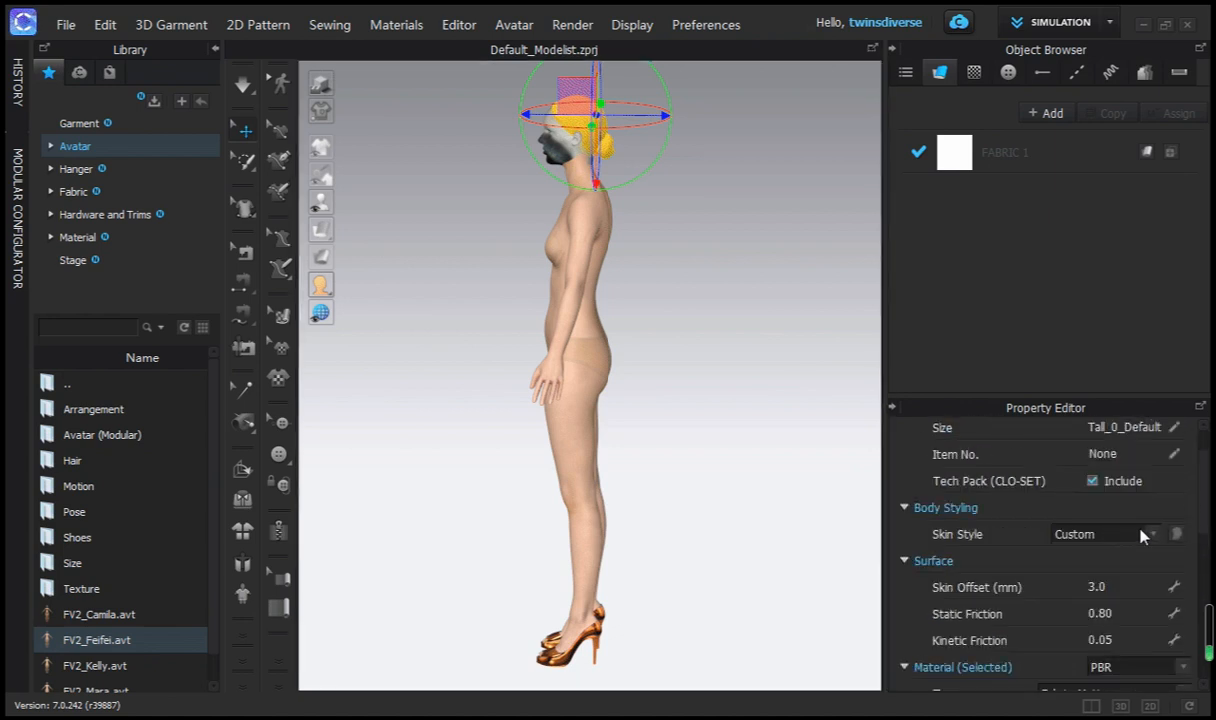
click(1151, 535)
click(1125, 555)
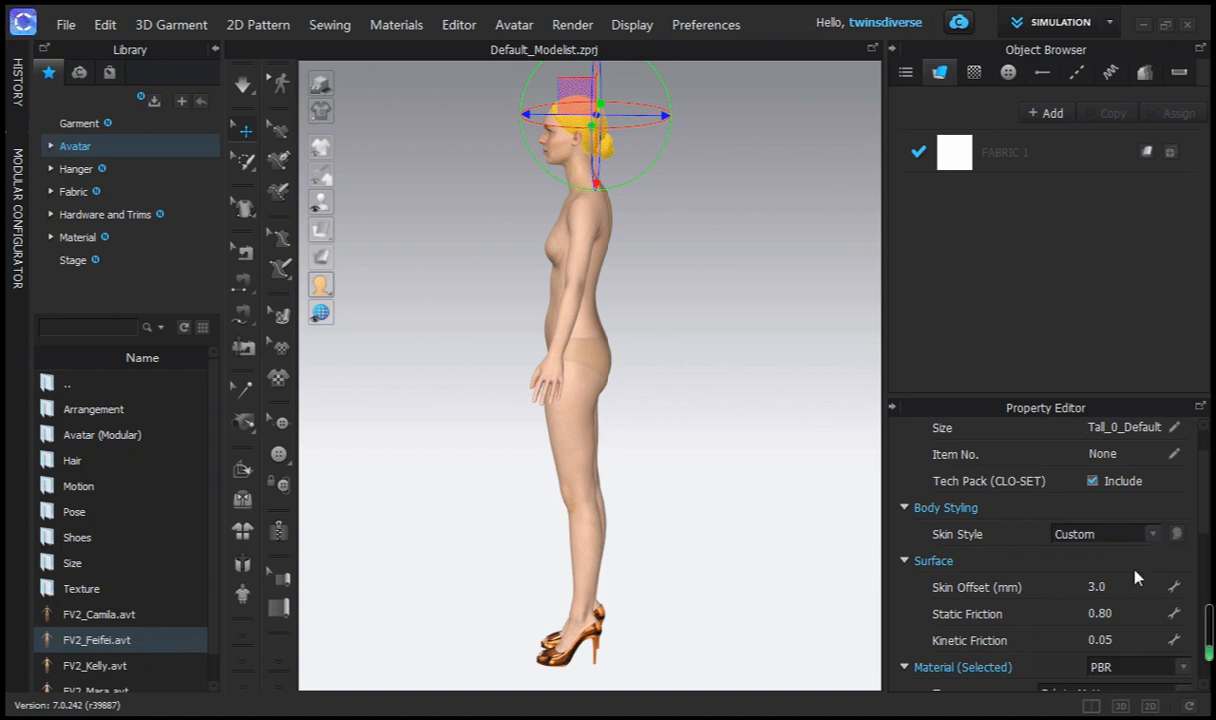
Apply the face image from the 1.Mara folder as the hair's texture and inspect it from behind and in front
scroll(1135, 577, down, 3)
scroll(1132, 574, down, 2)
scroll(1130, 568, up, 1)
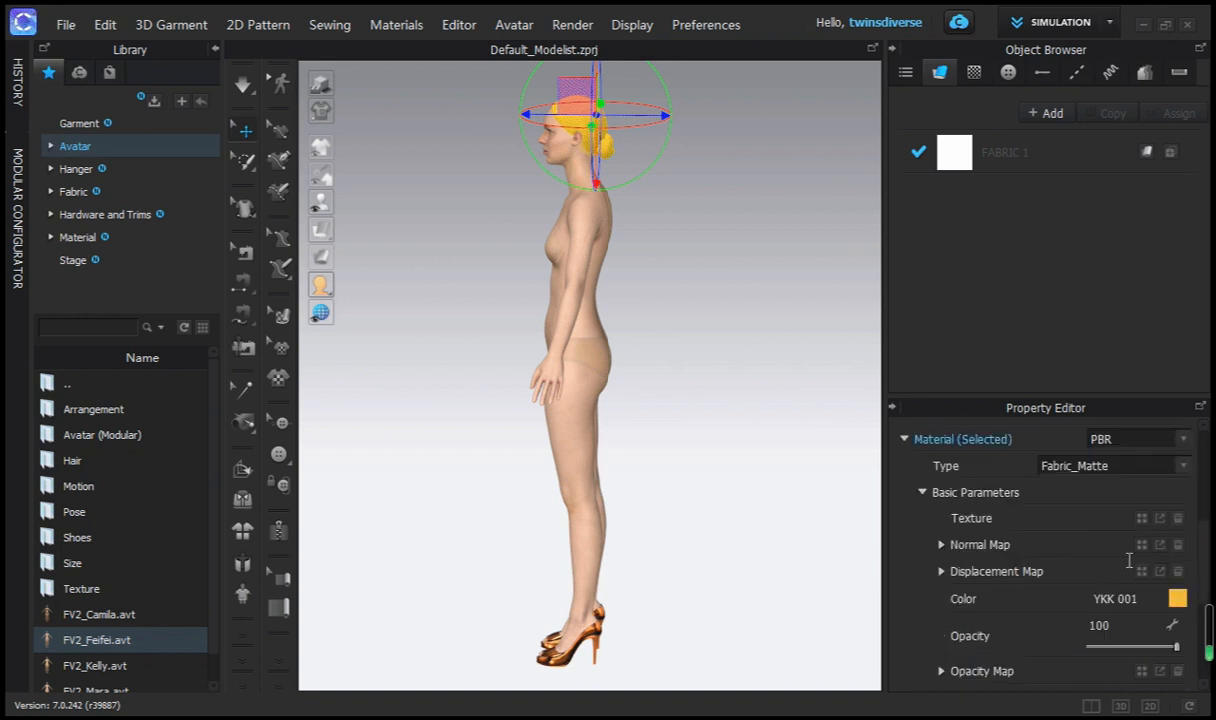
click(1142, 518)
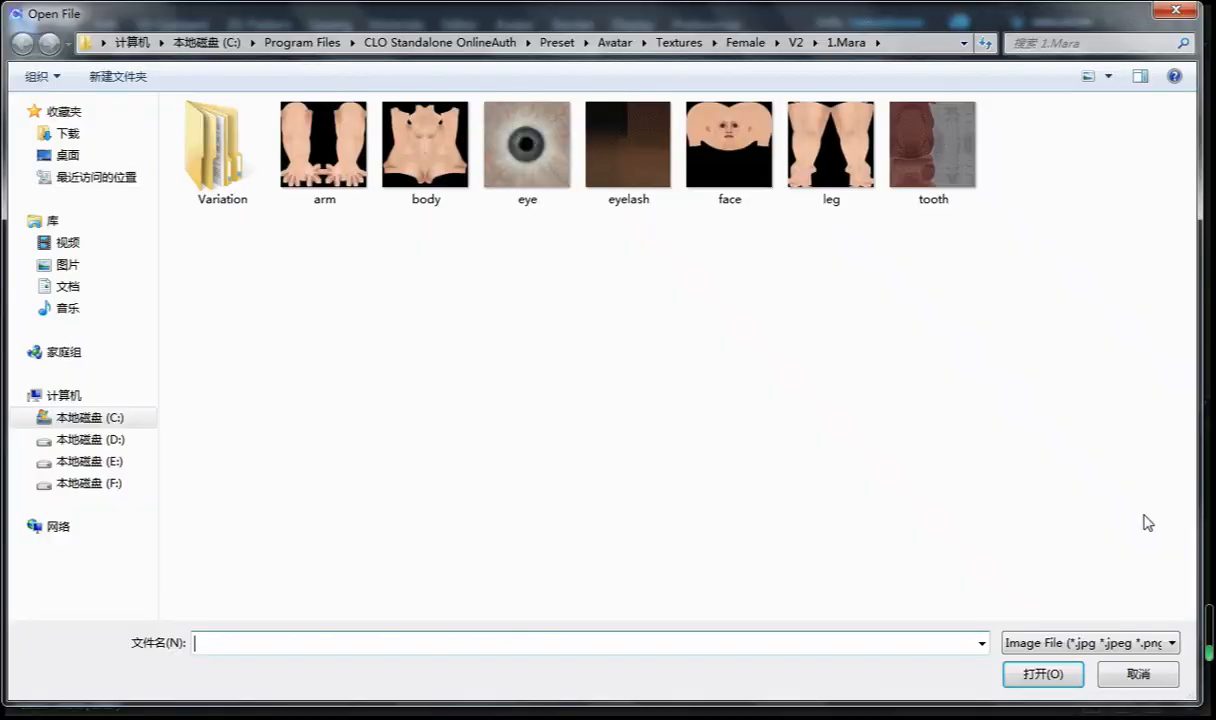
double_click(745, 152)
right_drag(719, 198, 570, 228)
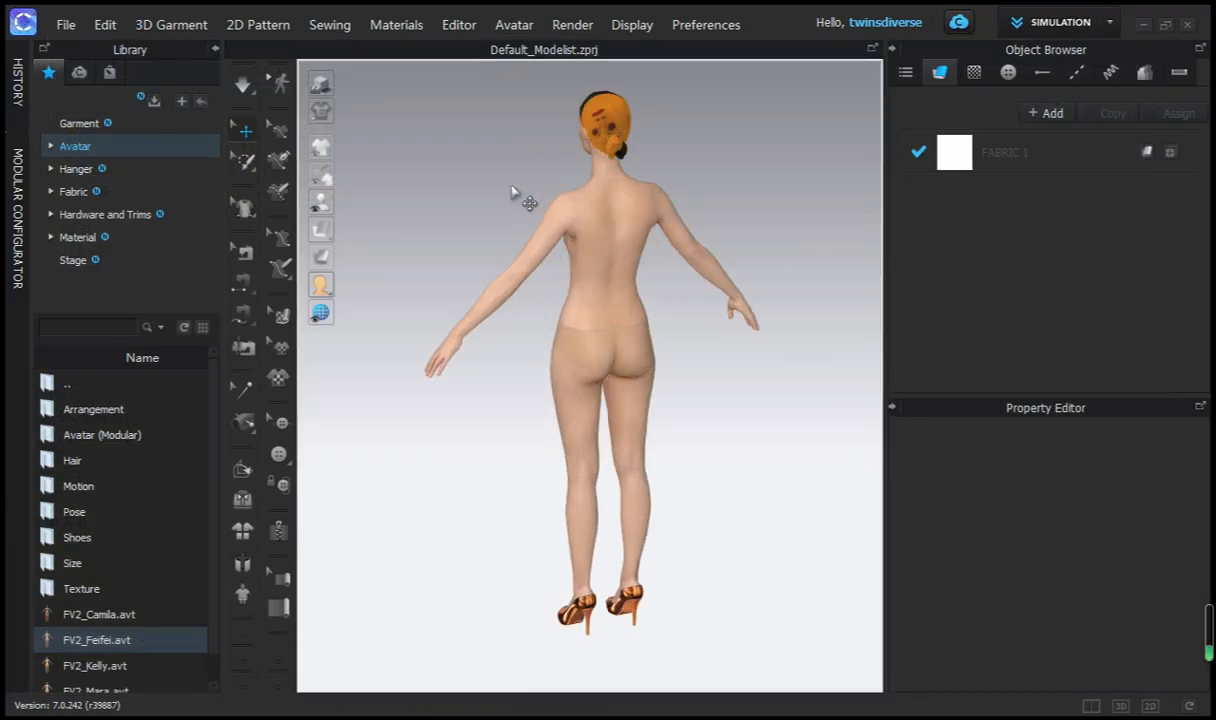
scroll(533, 188, up, 3)
middle_drag(540, 194, 556, 456)
scroll(540, 460, up, 2)
scroll(568, 455, up, 4)
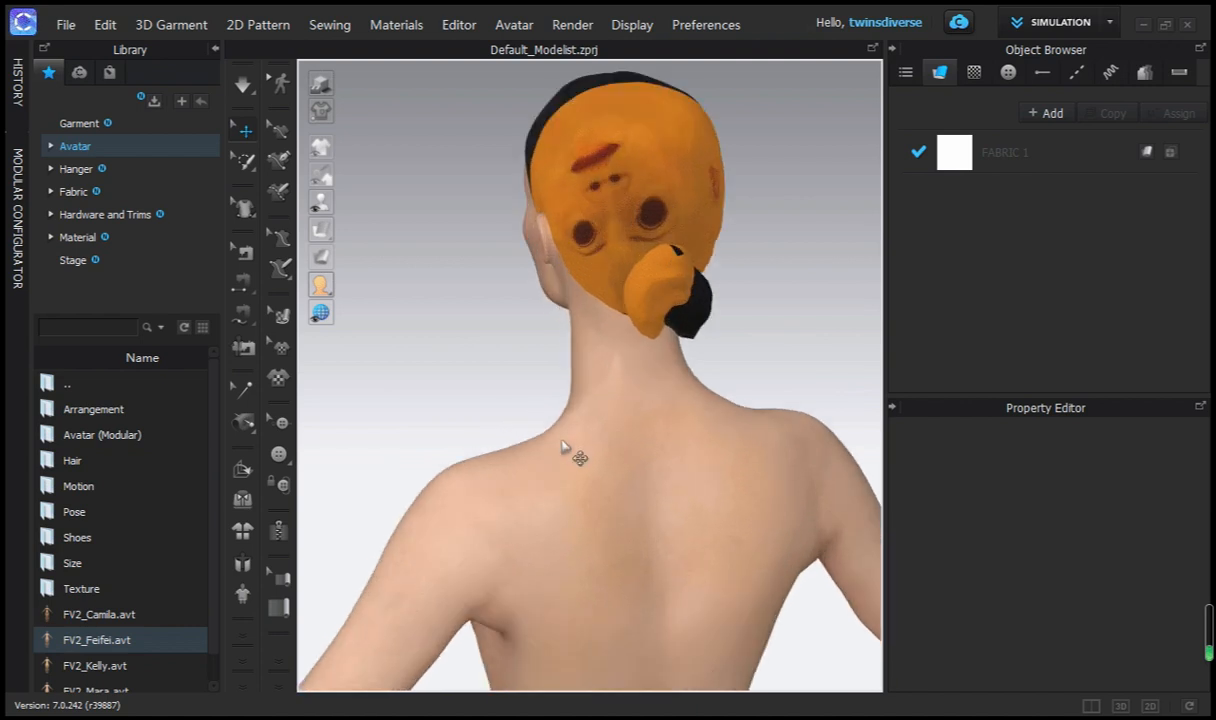
right_drag(502, 410, 584, 413)
right_drag(498, 400, 773, 372)
scroll(440, 402, down, 6)
Select every part of the avatar and apply the face image from the 1.Mara folder as their texture
click(637, 437)
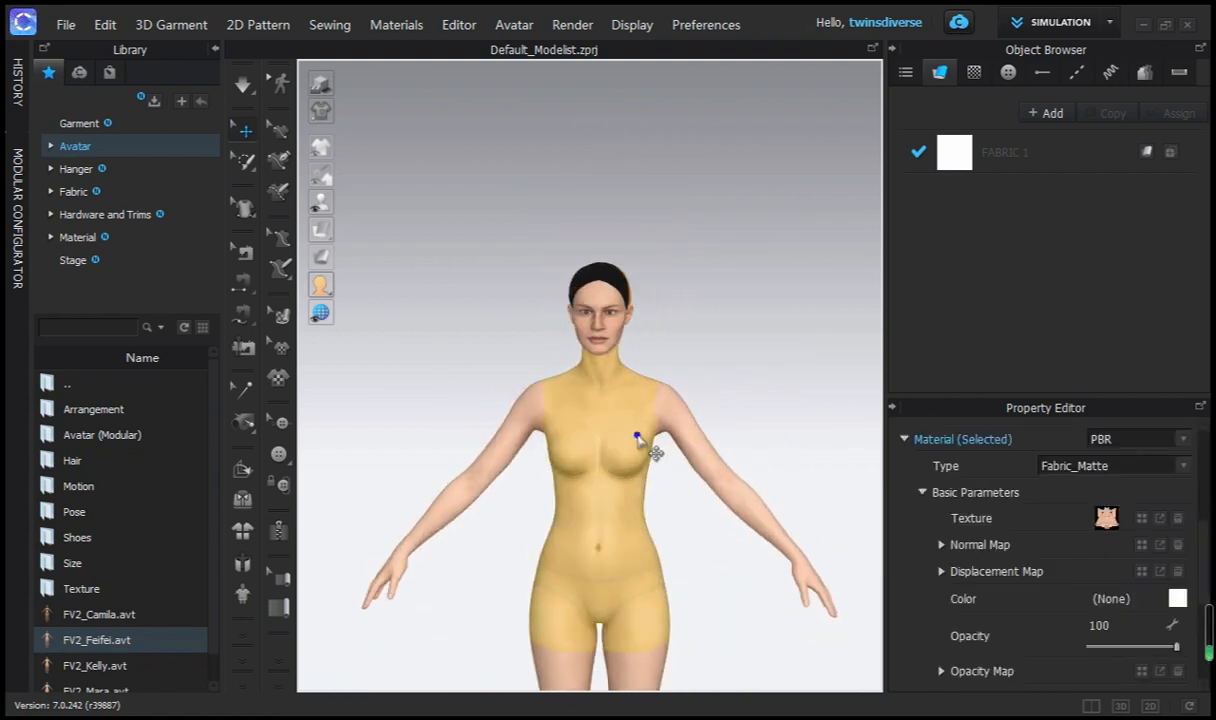
key(ctrl+a)
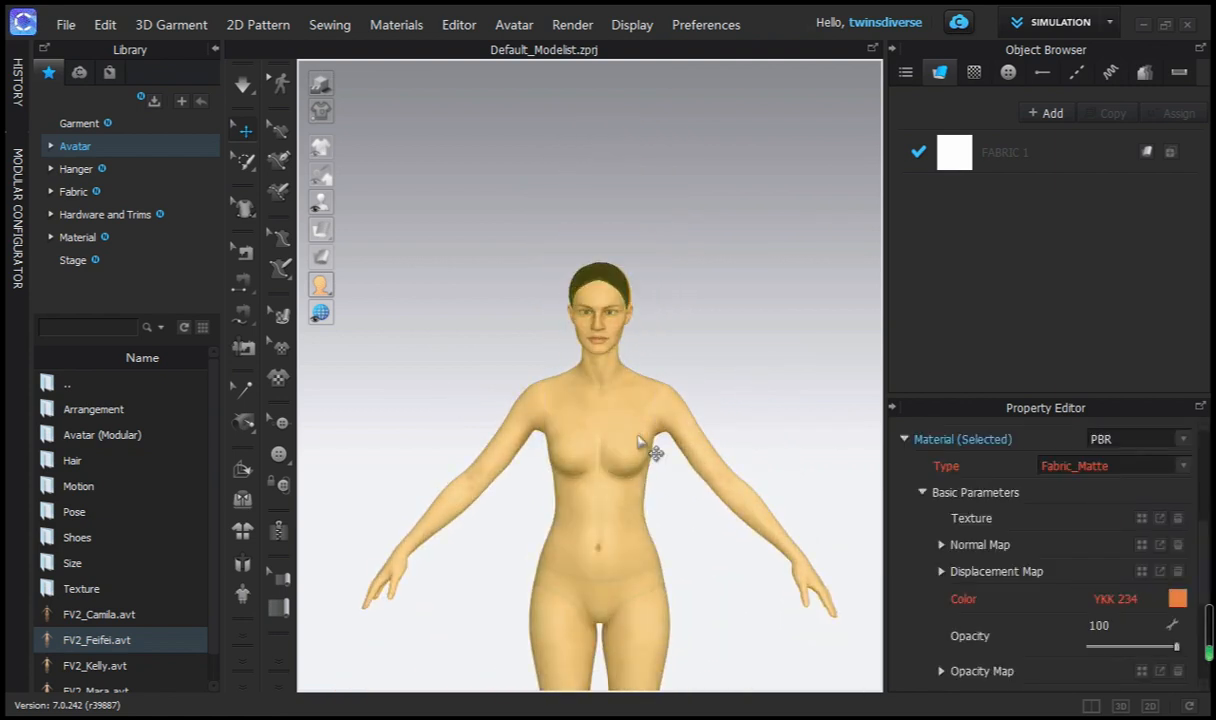
click(1141, 518)
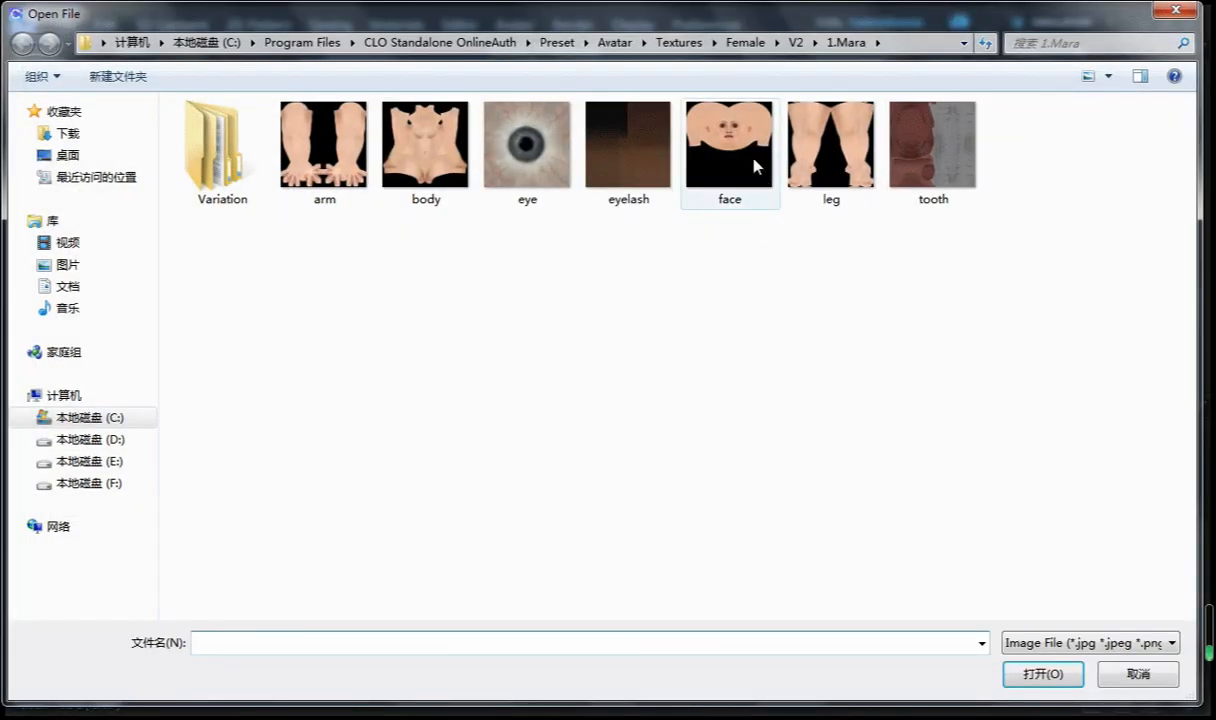
double_click(754, 165)
scroll(766, 322, down, 2)
middle_drag(753, 316, 722, 131)
scroll(722, 131, down, 1)
right_drag(699, 234, 588, 265)
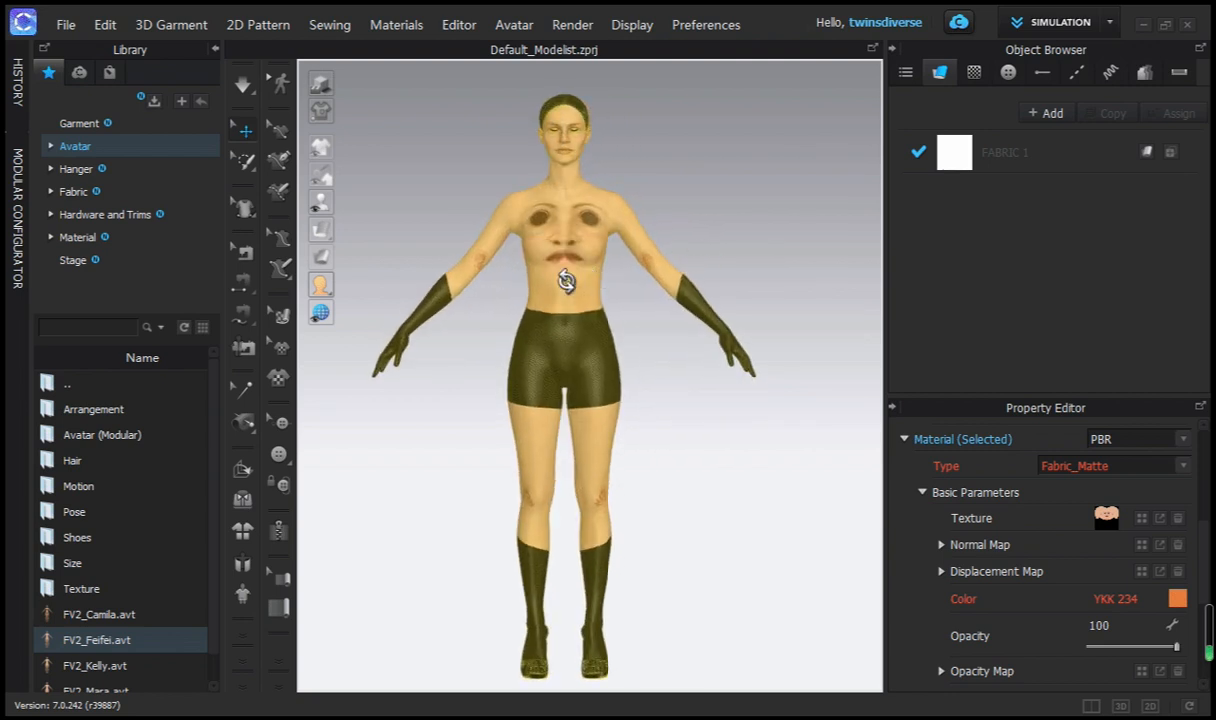
Delete the texture from all selected avatar parts and clear the selection
right_click(567, 283)
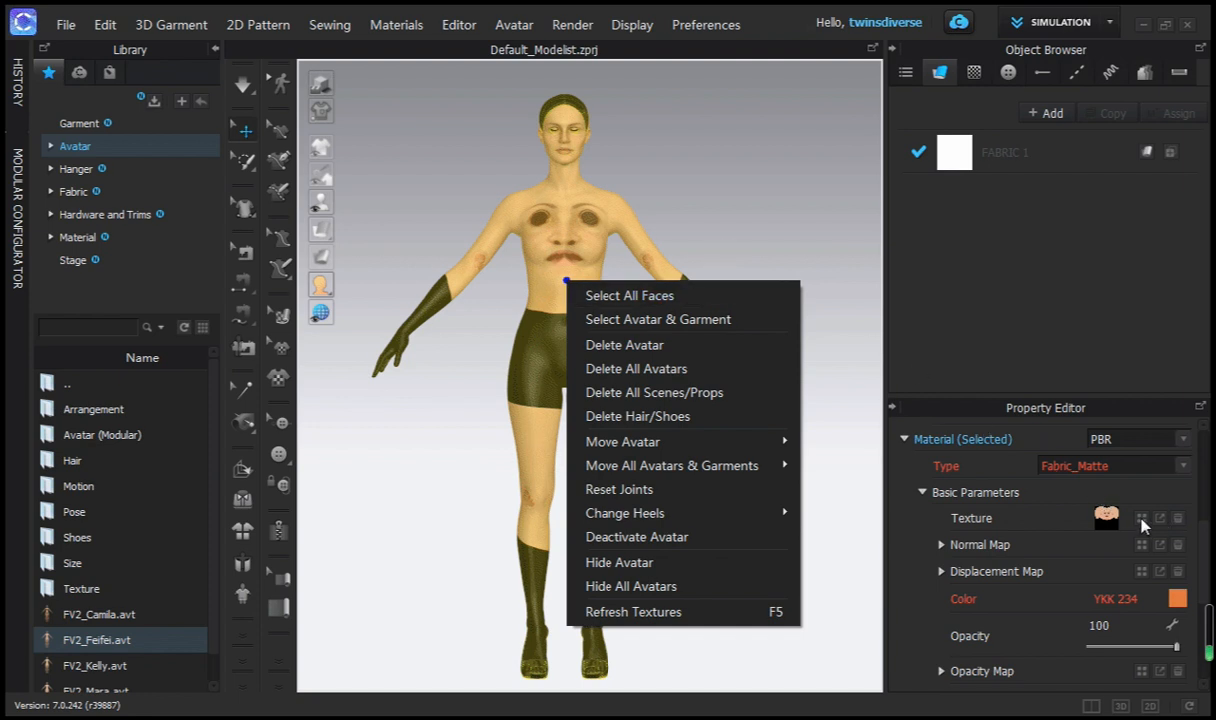
click(1178, 521)
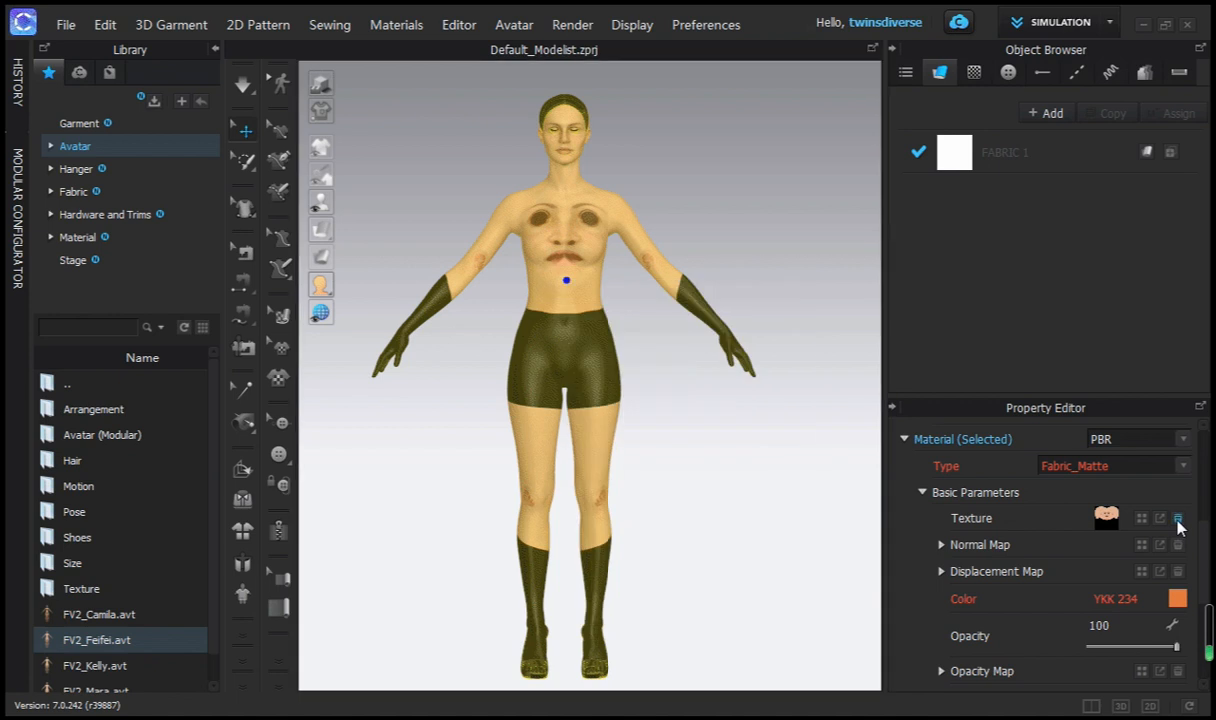
click(676, 436)
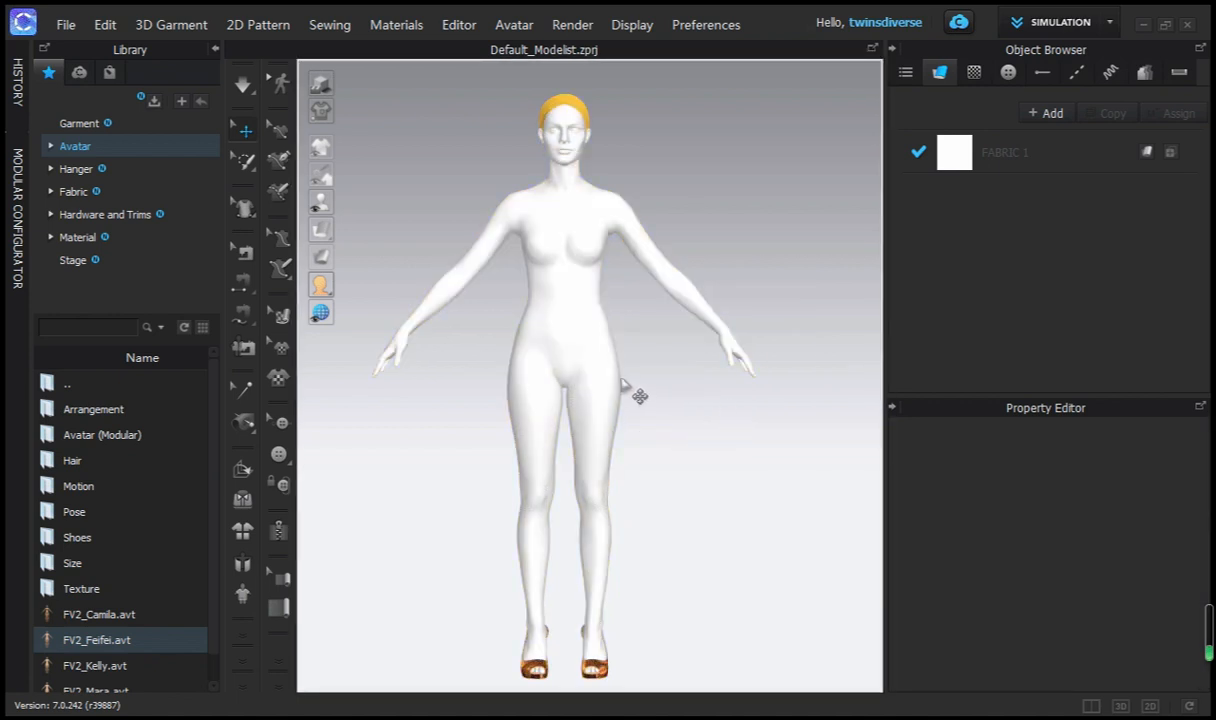
mouse_move(679, 394)
right_down()
mouse_move(584, 391)
mouse_move(700, 395)
right_up()
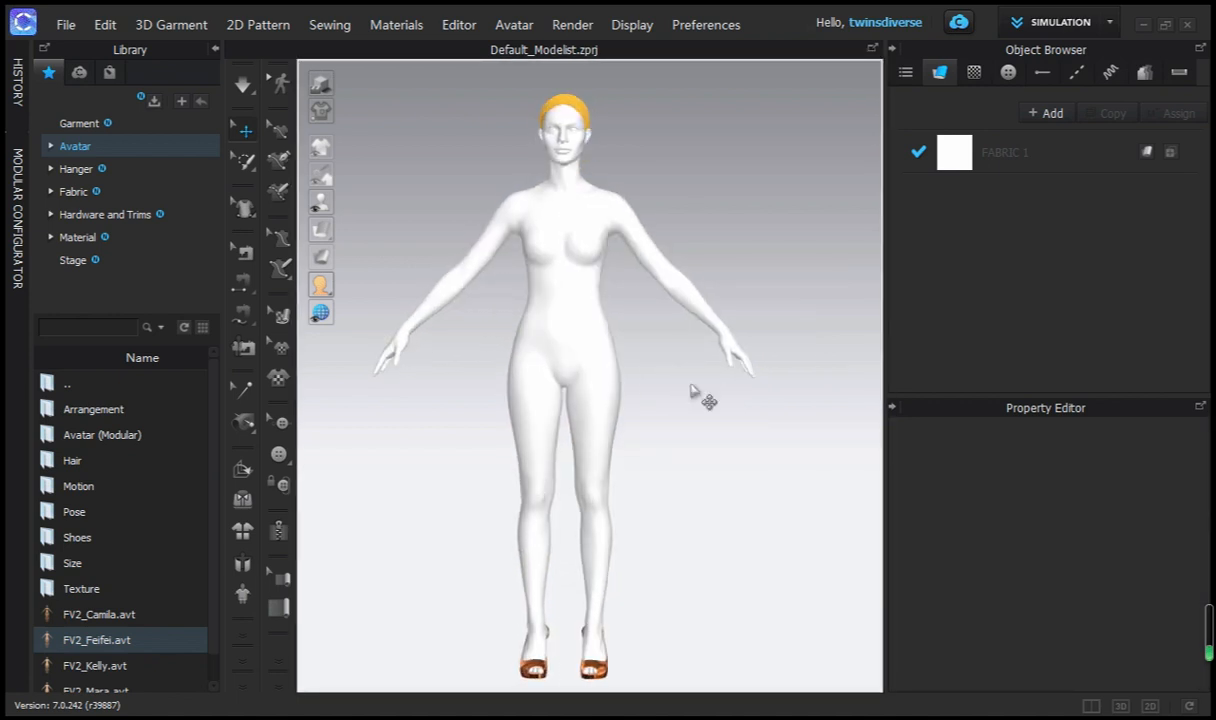
click(590, 350)
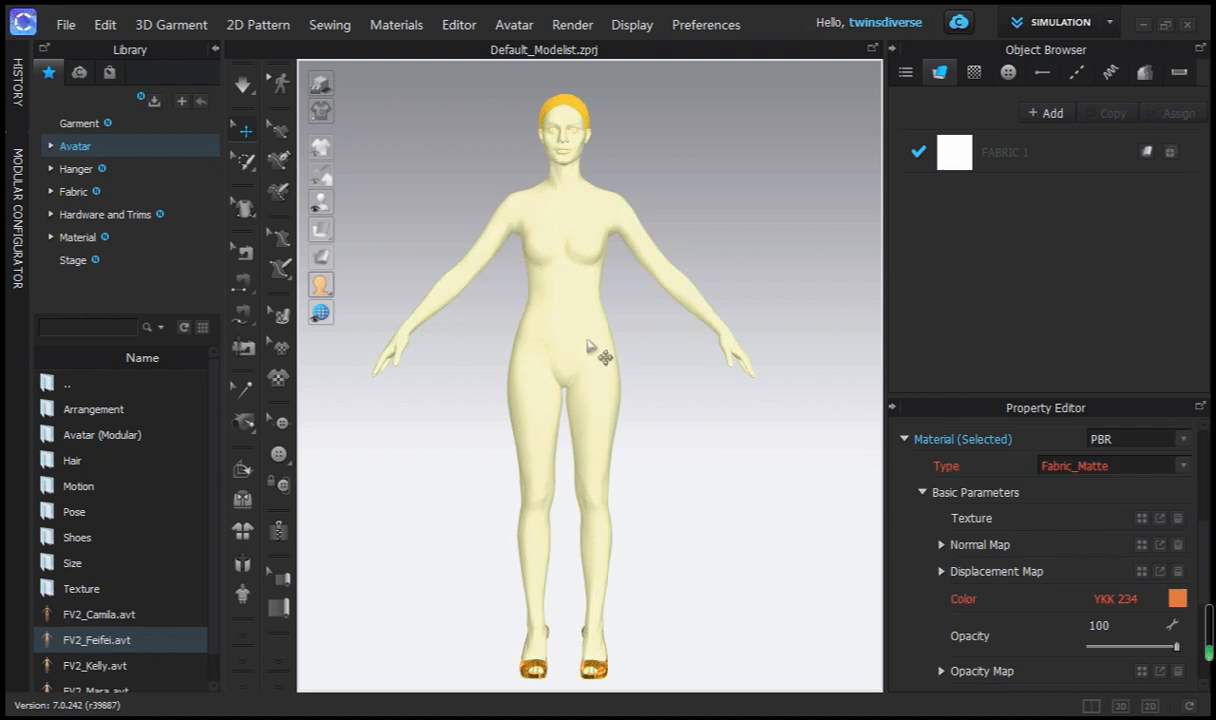
click(622, 315)
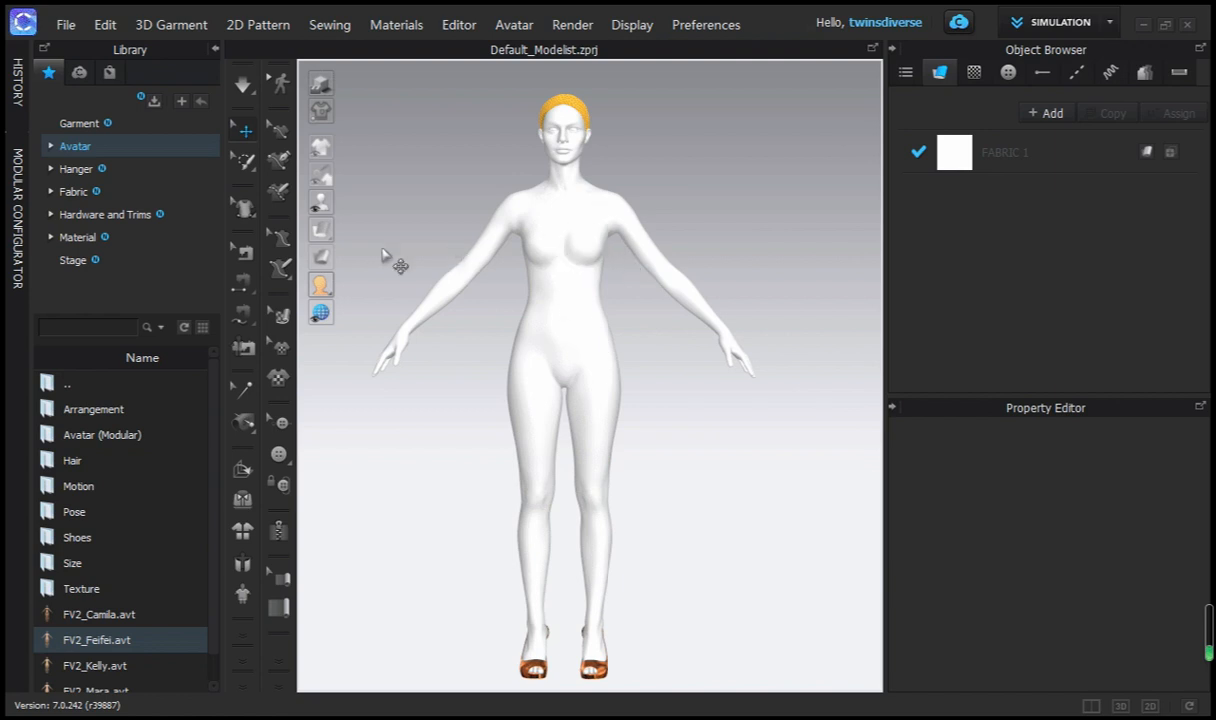
Switch the avatar's display style from the textured surface to the plain untextured surface
mouse_move(322, 286)
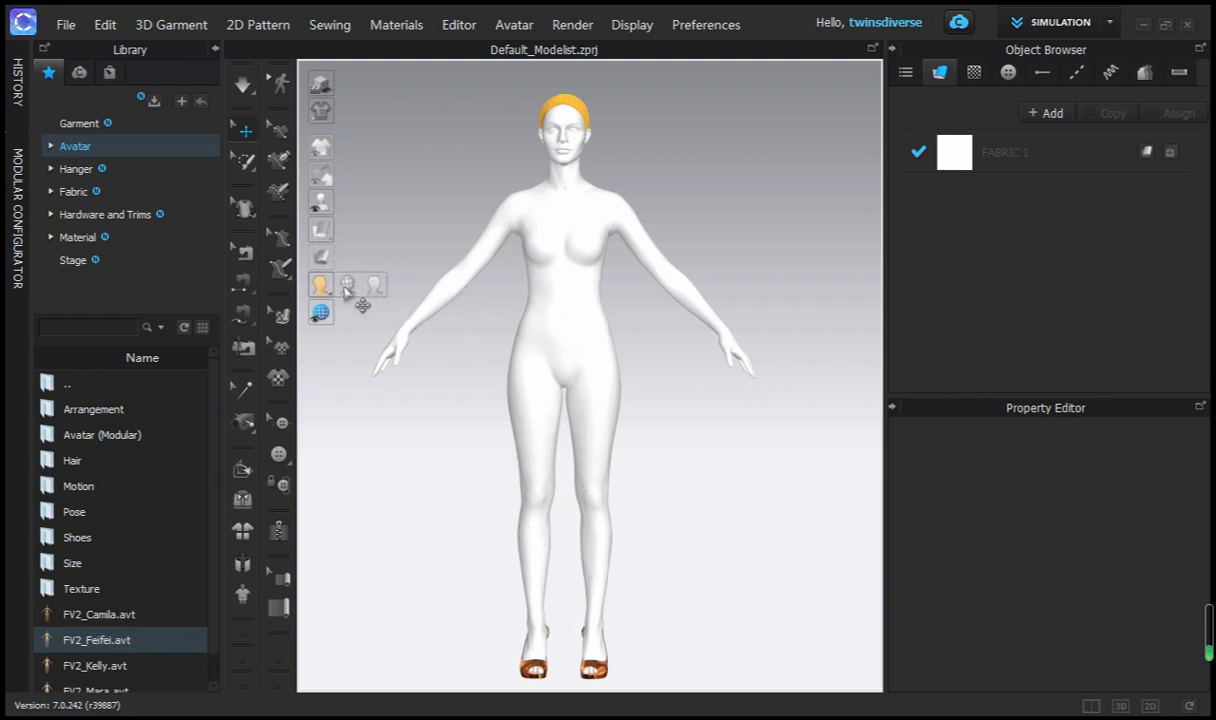
right_click(575, 289)
click(624, 280)
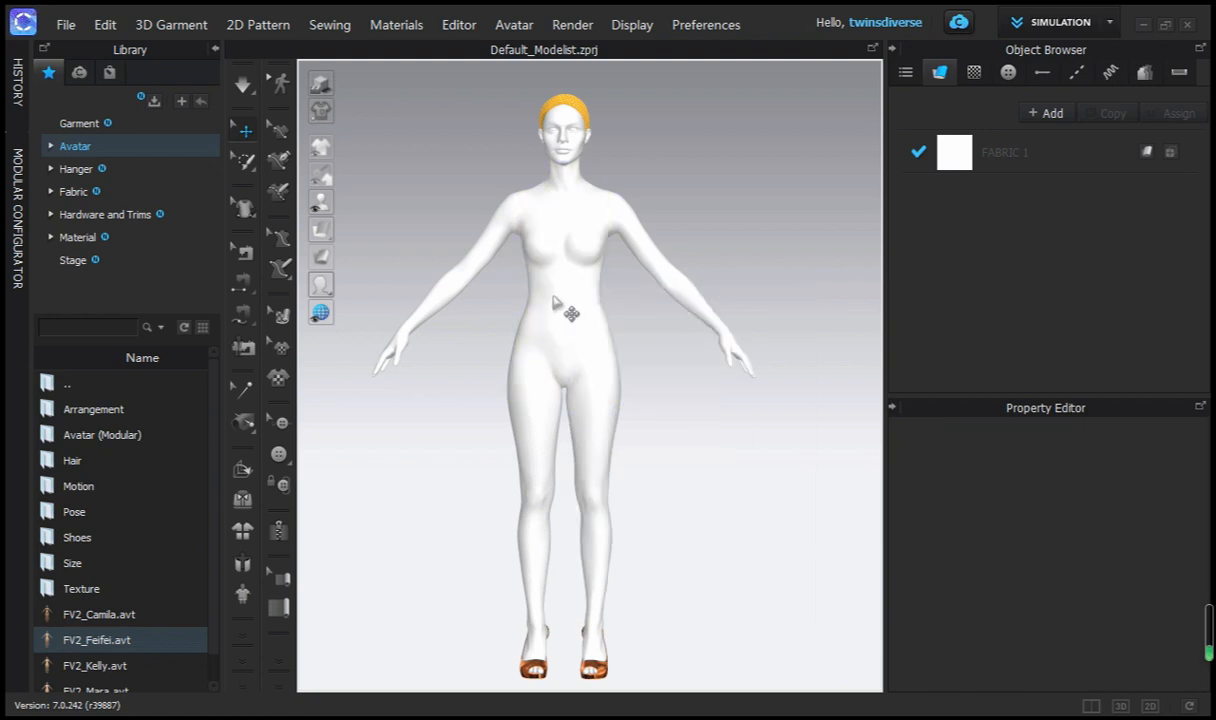